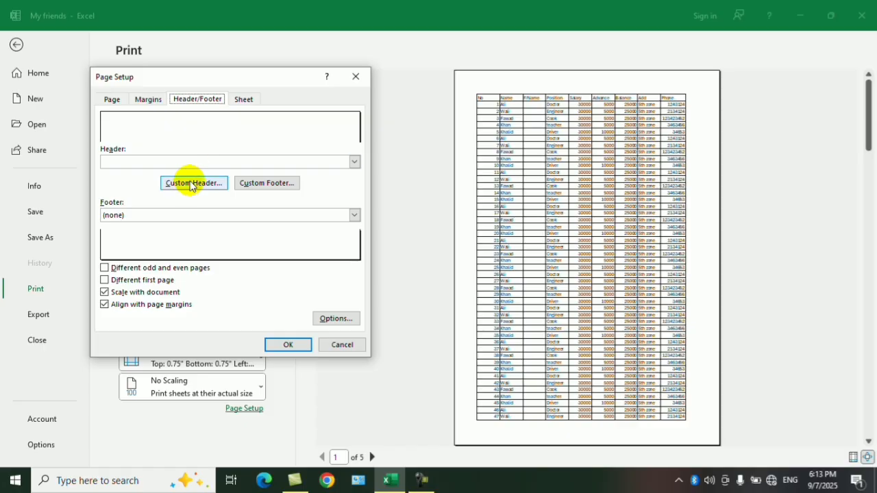
Insert the Afghan school picture from the Photos folder on drive D into the center section of the page header and apply it
click(191, 184)
click(226, 265)
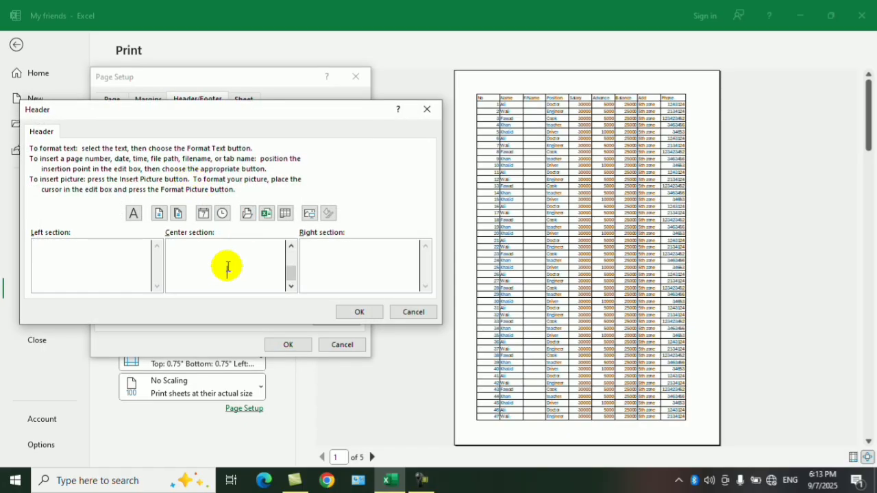
click(310, 214)
click(445, 266)
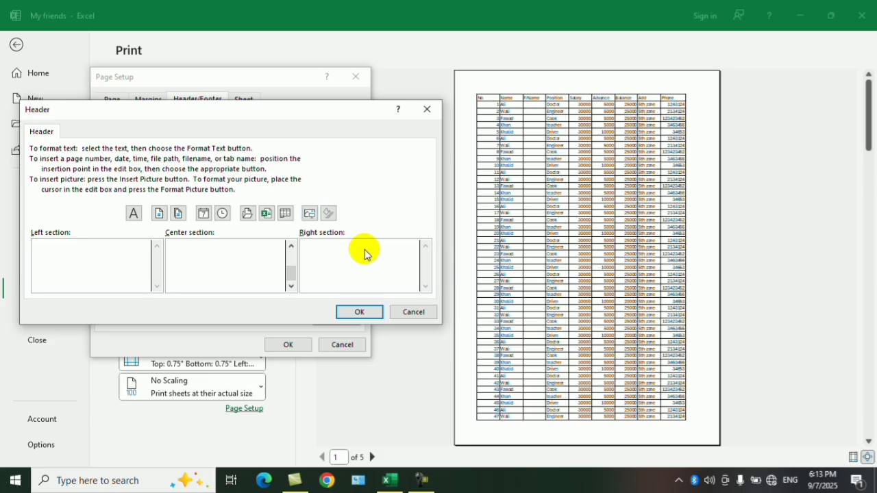
click(89, 354)
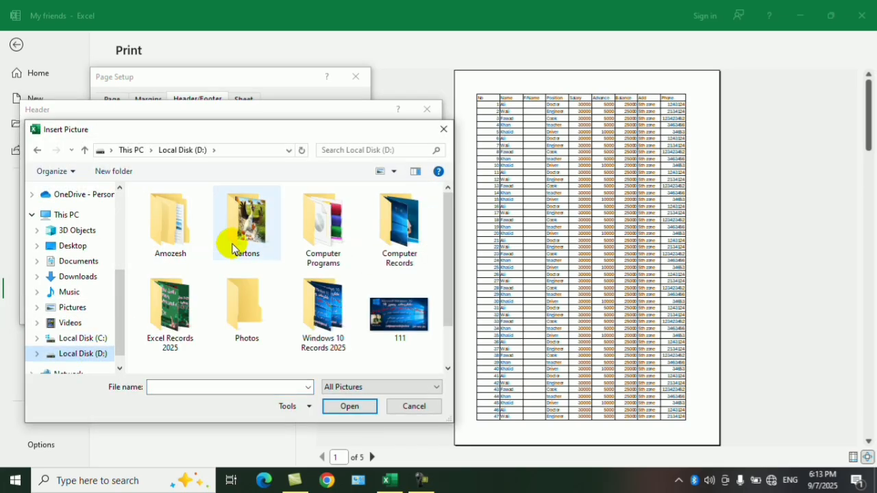
double_click(244, 297)
double_click(145, 315)
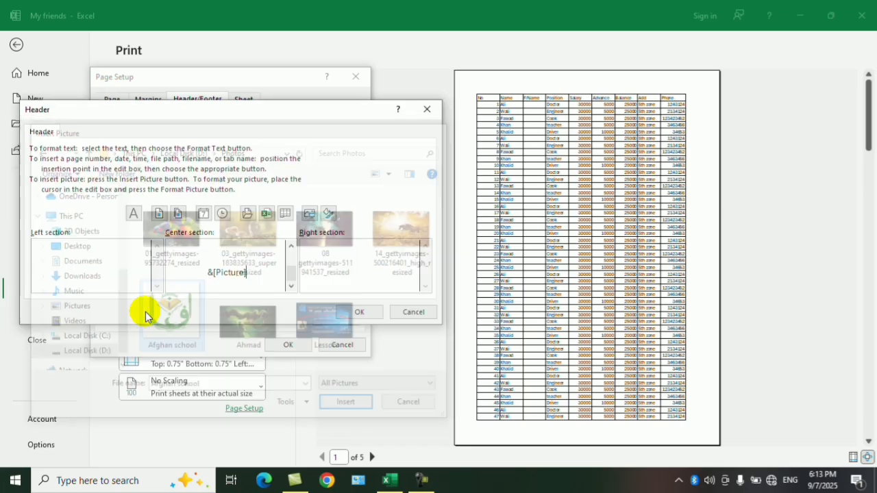
click(352, 311)
click(277, 348)
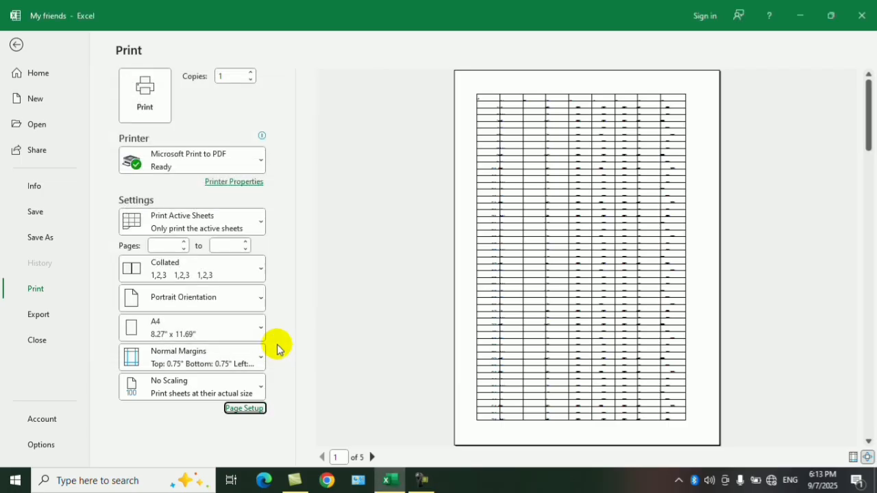
scroll(719, 245, down, 1)
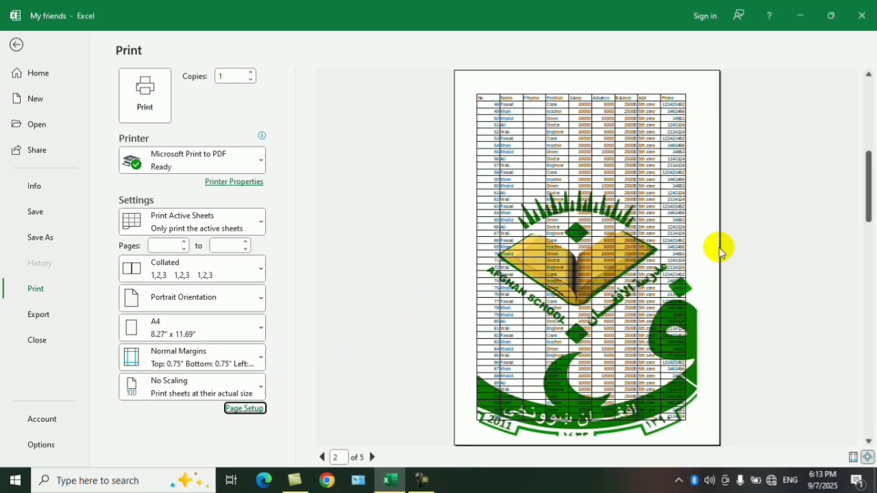
Resize the header picture to 6.45" high and 6.45" wide at 58% scale, keeping the aspect ratio locked
click(233, 409)
click(220, 100)
click(205, 183)
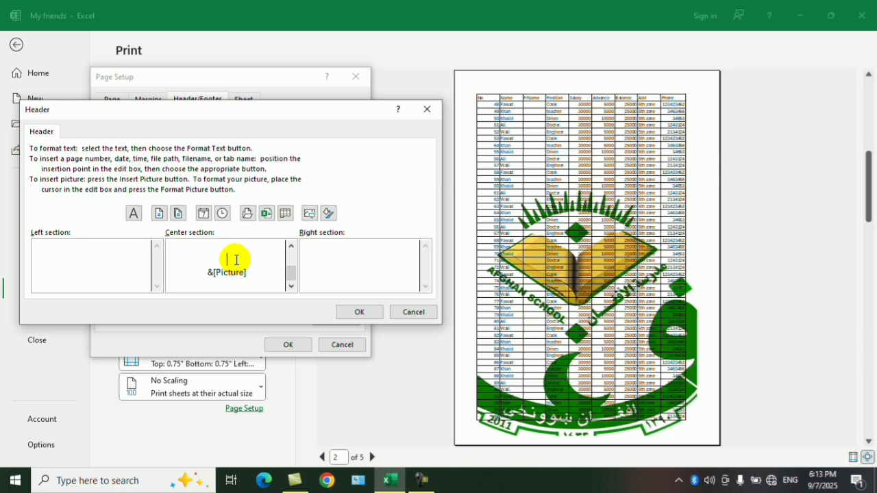
click(328, 213)
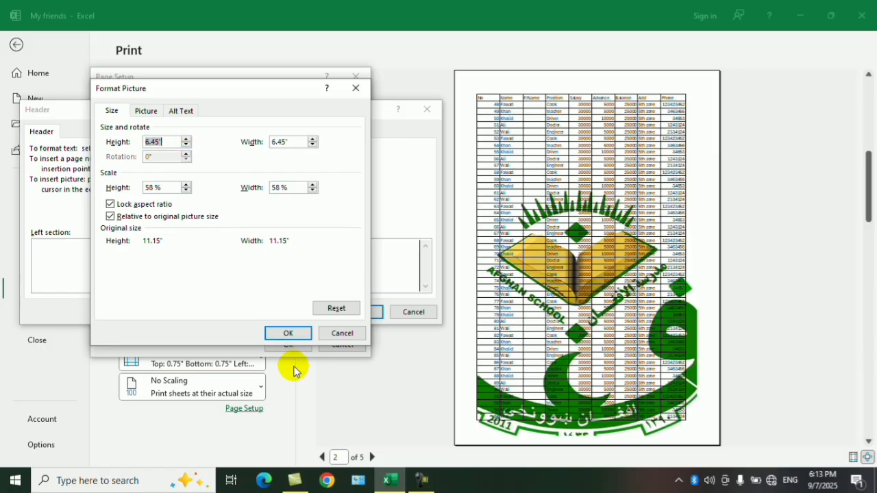
click(288, 333)
click(359, 311)
click(288, 345)
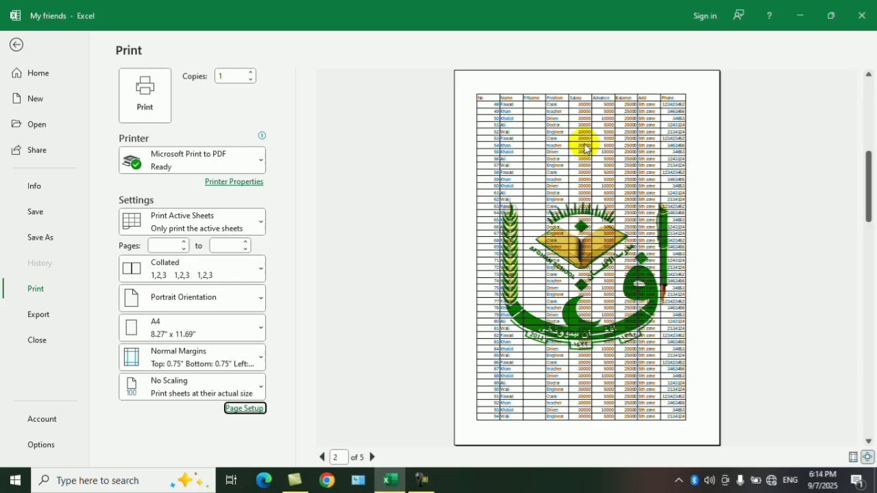
Move the header picture further down the page by adding blank lines before it in the center section
click(244, 408)
click(192, 98)
click(195, 180)
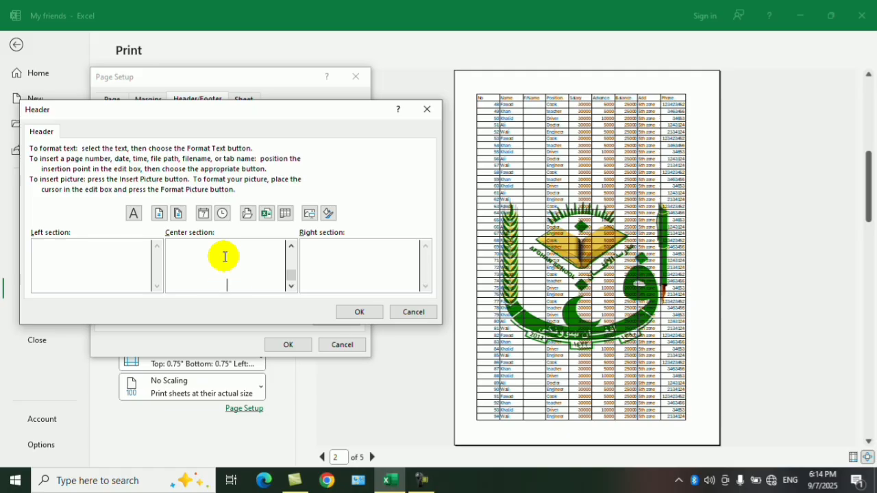
click(359, 311)
click(299, 344)
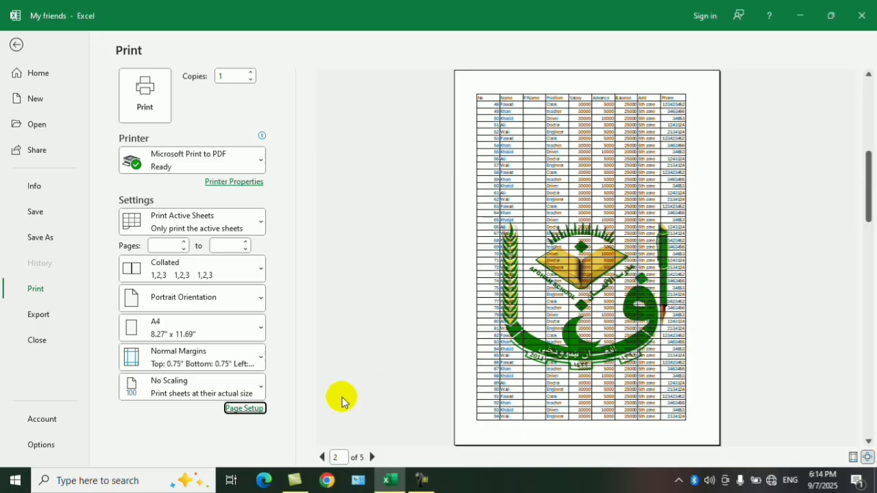
Change the header picture's color to Washout so it serves as a watermark on the printed pages
click(251, 409)
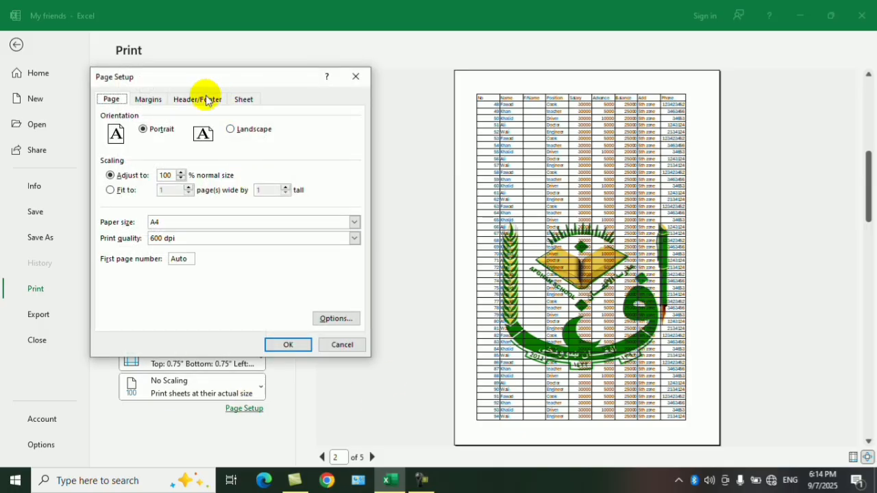
click(207, 98)
click(220, 184)
click(231, 274)
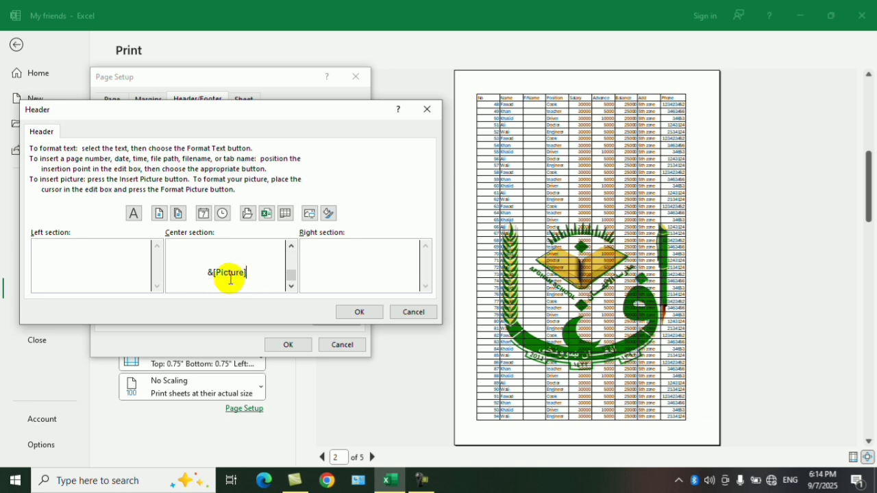
click(328, 214)
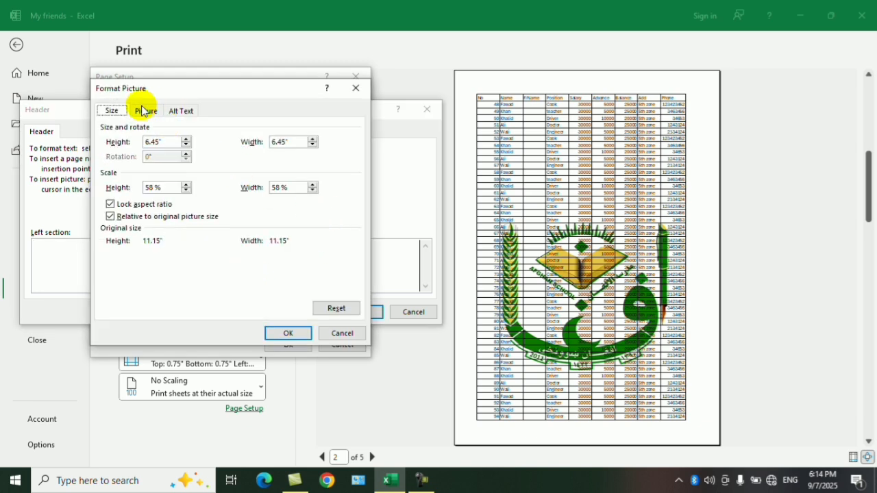
click(145, 111)
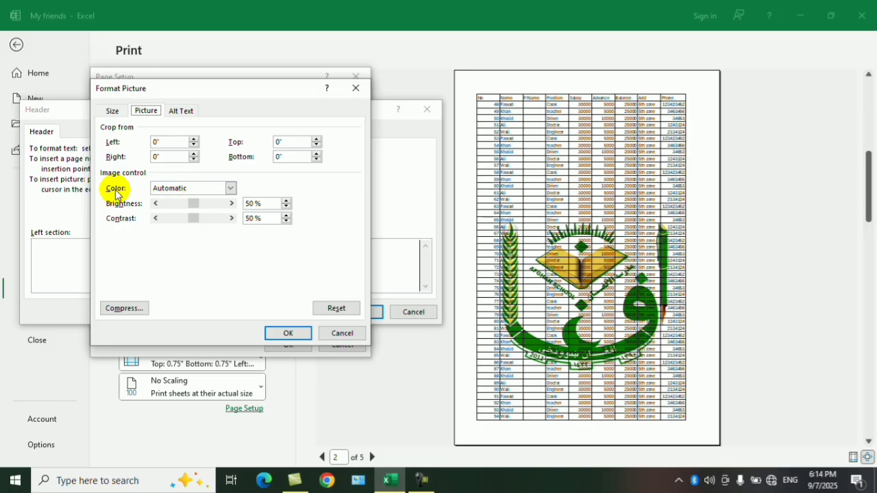
click(231, 189)
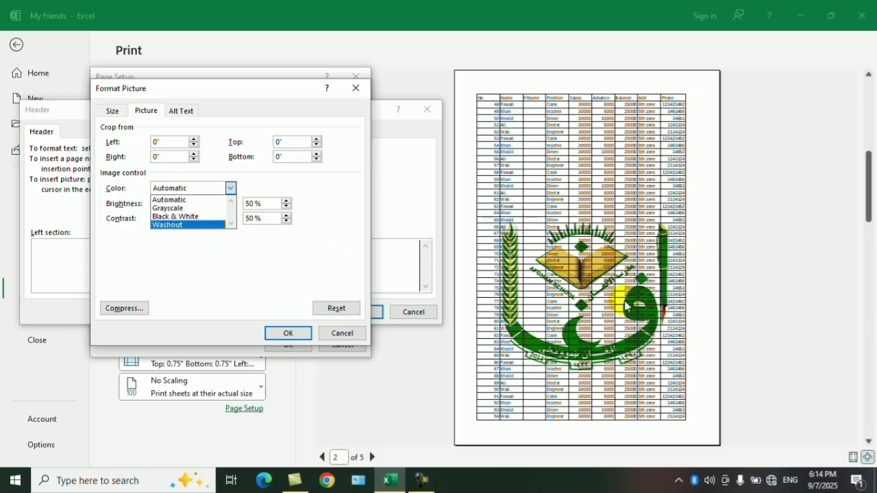
click(172, 224)
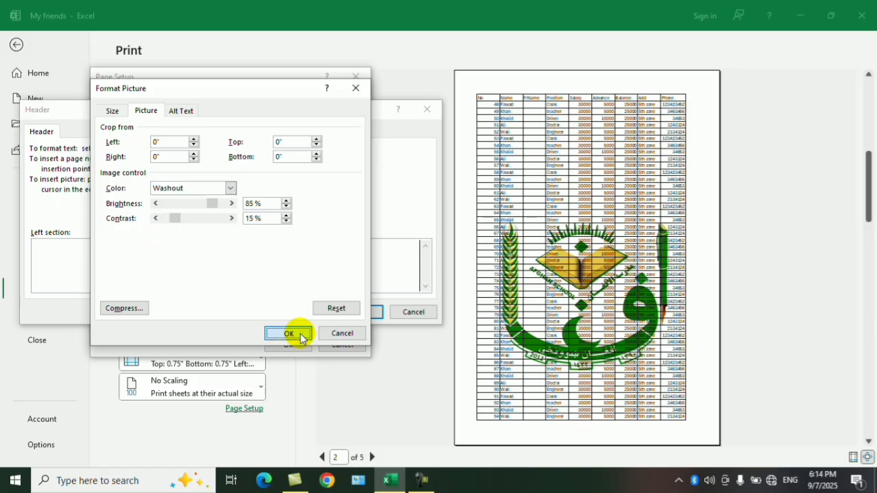
click(296, 334)
click(348, 313)
click(287, 345)
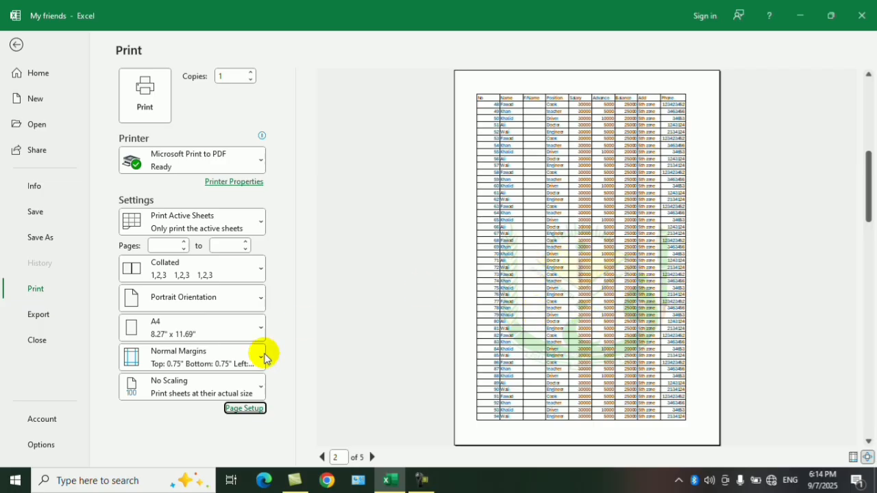
Examine the sheet's print area and print title settings in Page Setup, from the print view and from the worksheet
click(244, 409)
click(246, 106)
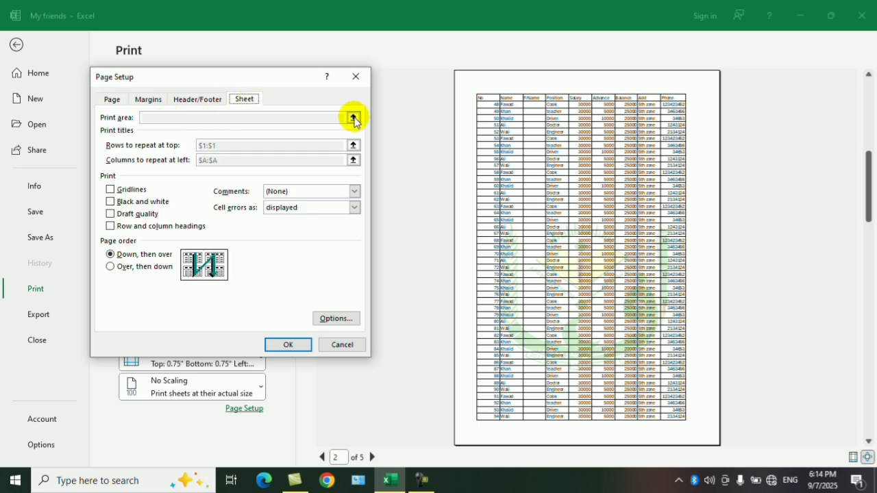
click(355, 76)
click(16, 44)
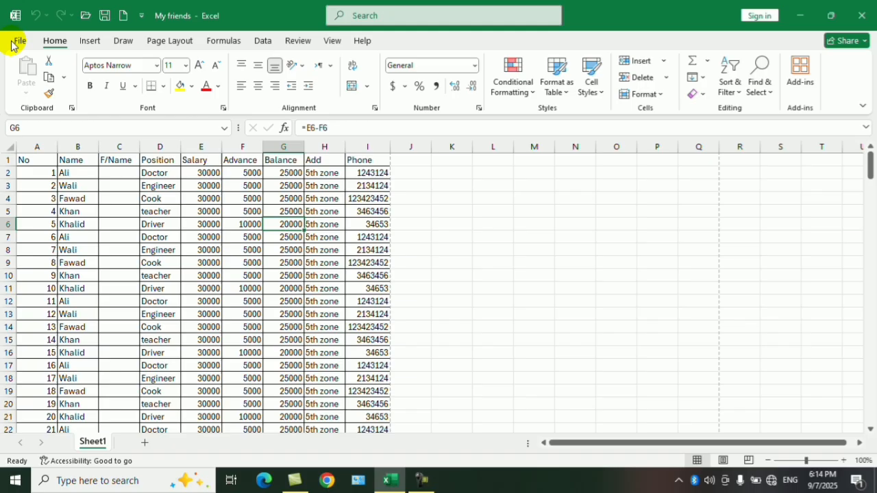
click(165, 40)
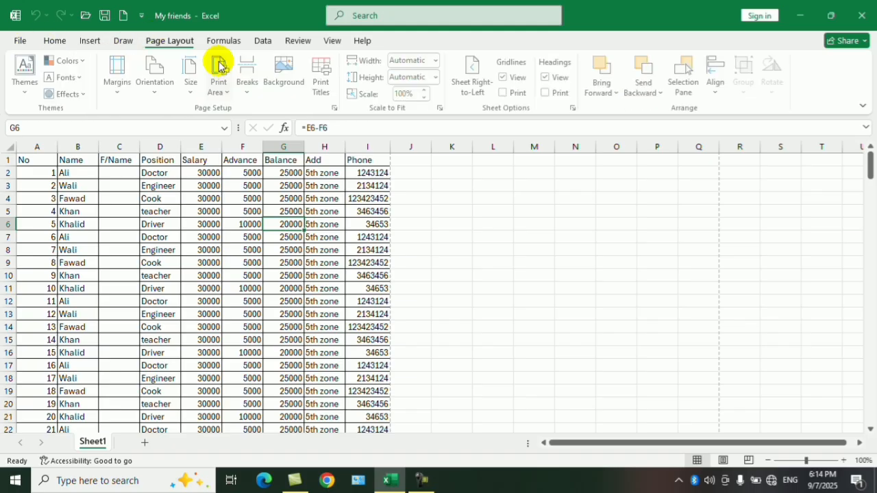
click(336, 110)
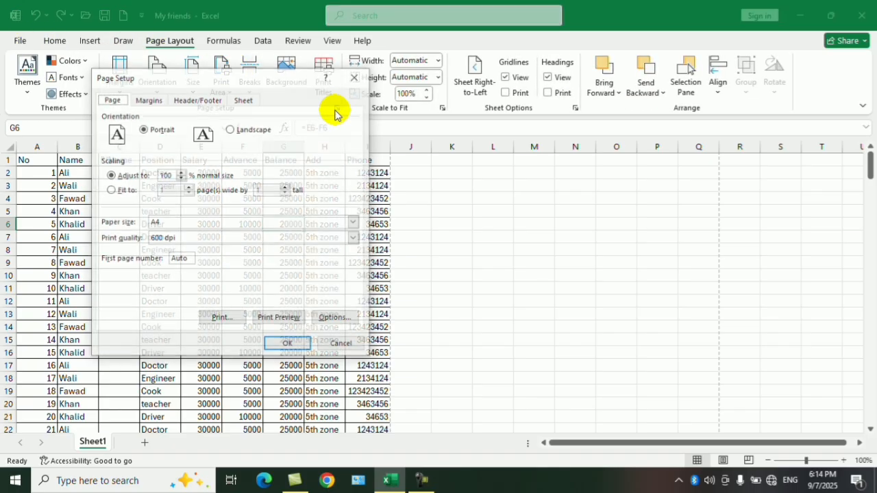
click(245, 99)
drag(307, 80, 694, 128)
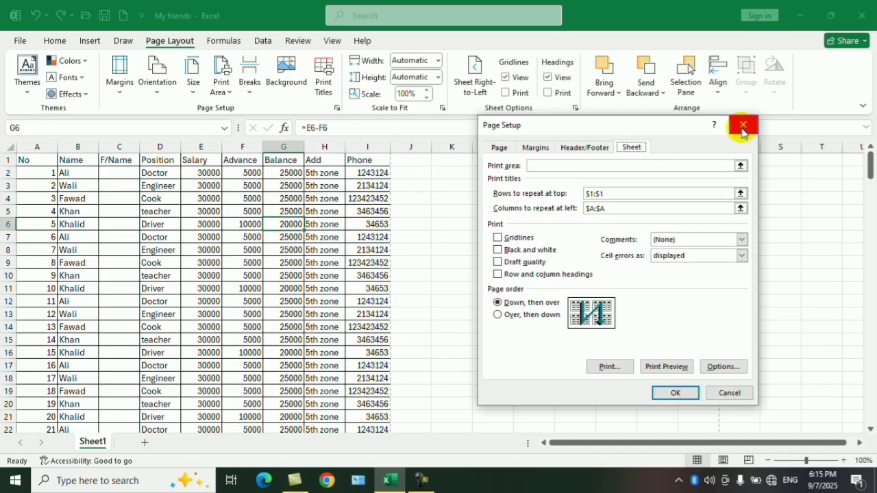
click(742, 127)
Preview the printout of the full table with its watermark and return to the worksheet
click(328, 264)
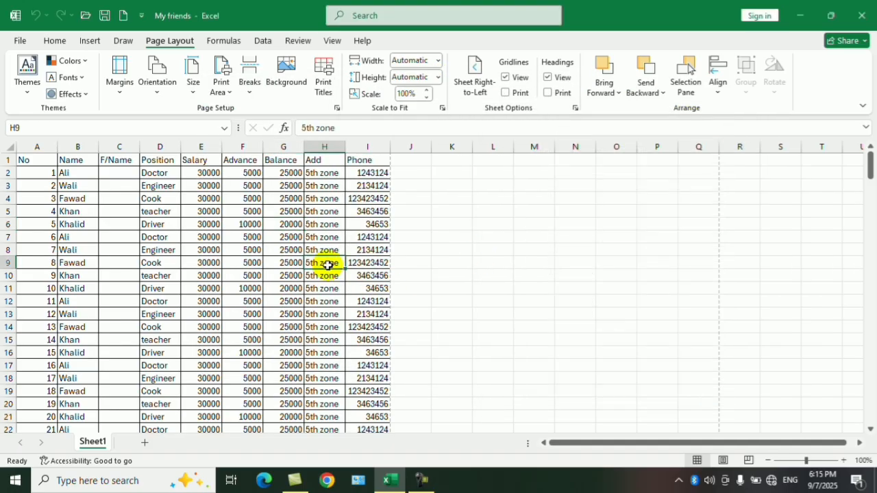
key(ctrl+p)
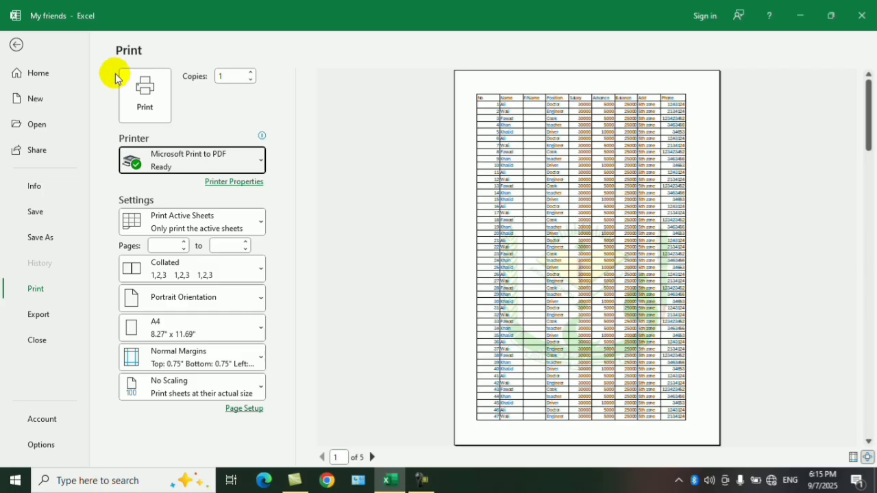
click(11, 44)
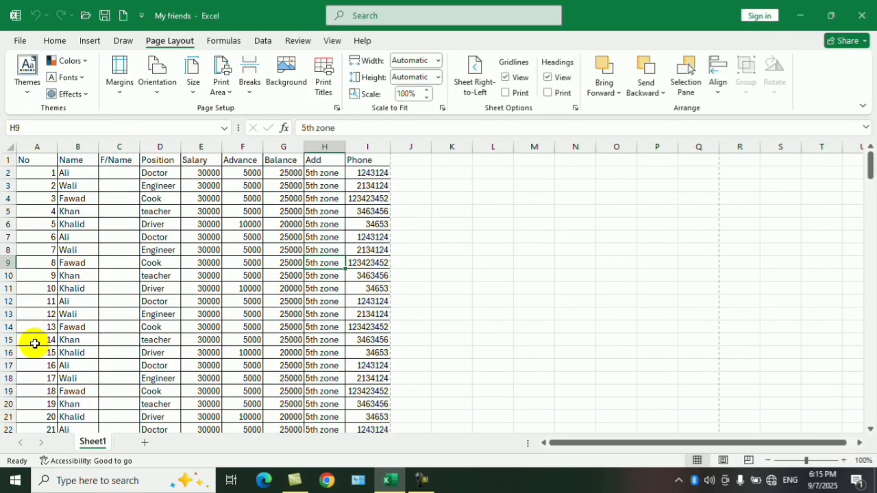
Set the sheet's print area to A1:I16 in Page Setup
click(35, 351)
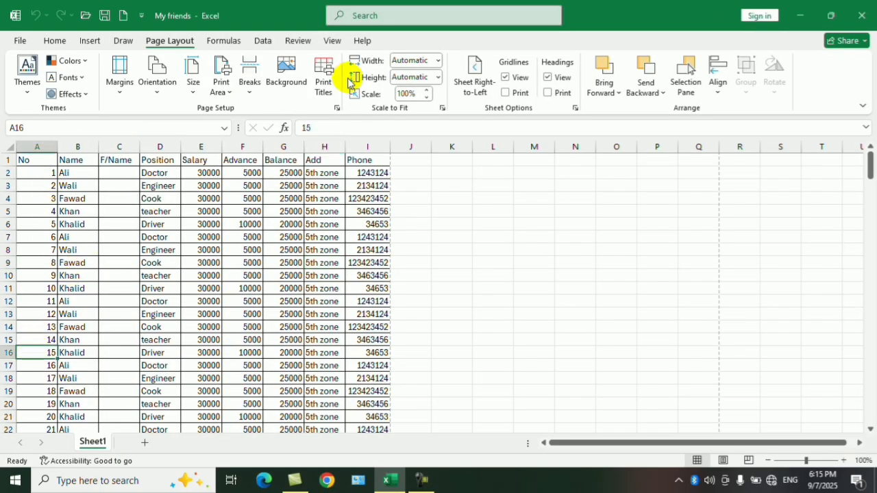
click(335, 108)
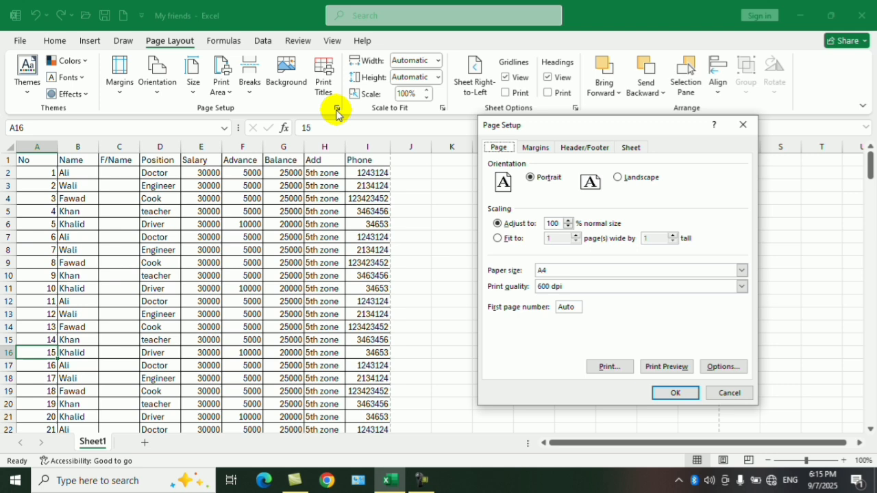
click(630, 147)
click(740, 165)
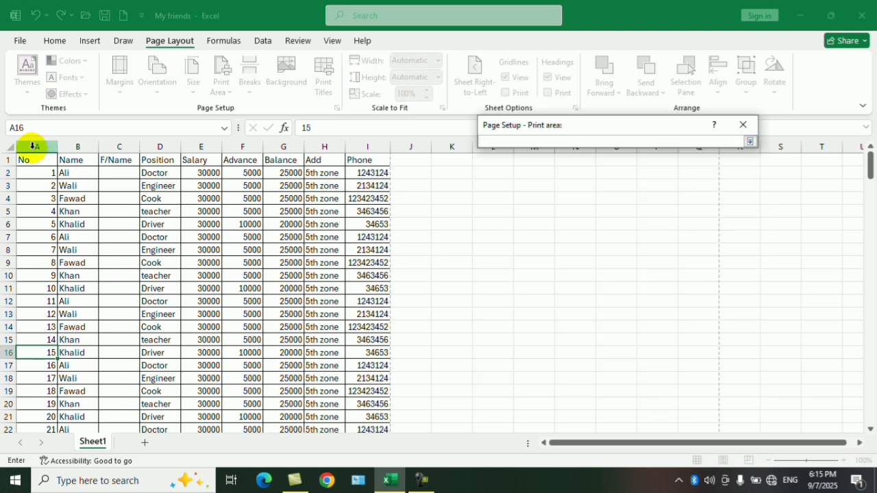
mouse_move(36, 163)
mouse_down()
mouse_move(190, 319)
mouse_move(227, 344)
mouse_move(378, 354)
mouse_up()
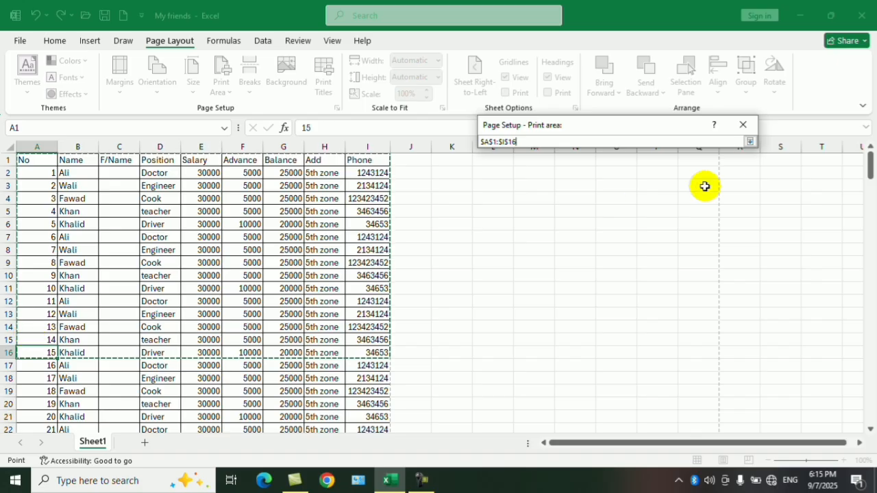
click(750, 141)
click(673, 393)
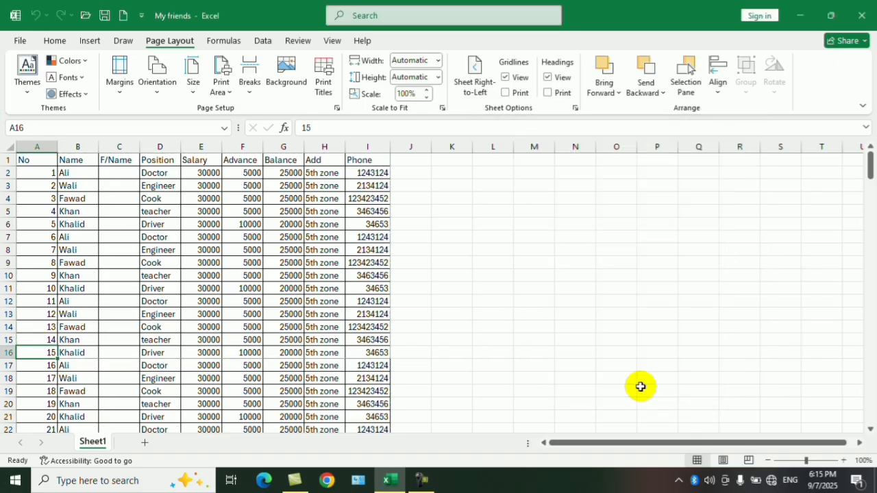
Check the limited print area in the print preview and return to the worksheet
click(361, 283)
key(ctrl+p)
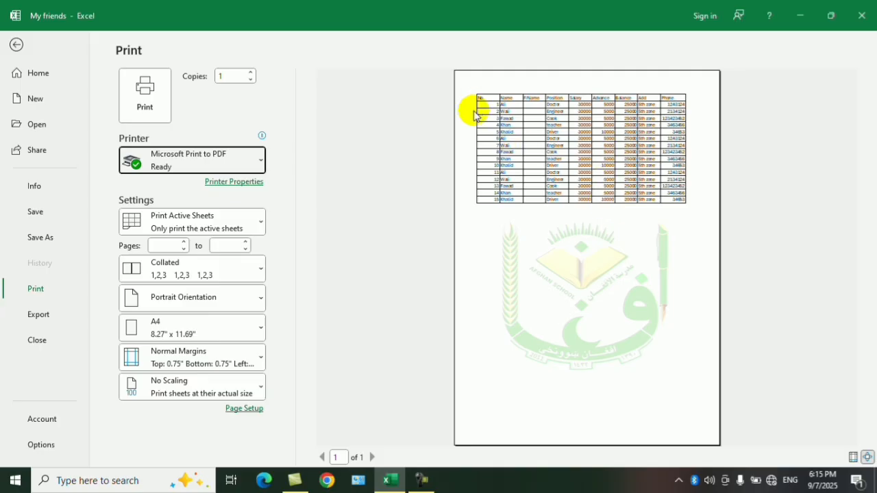
click(15, 45)
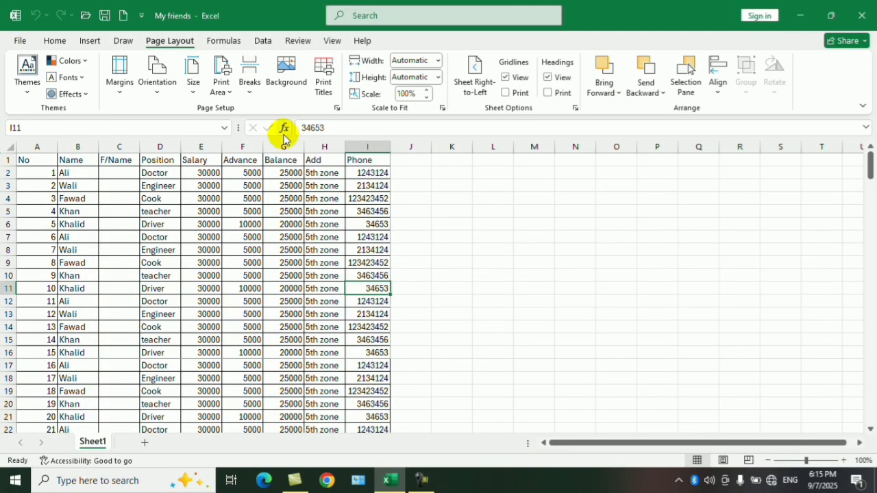
click(336, 108)
click(630, 147)
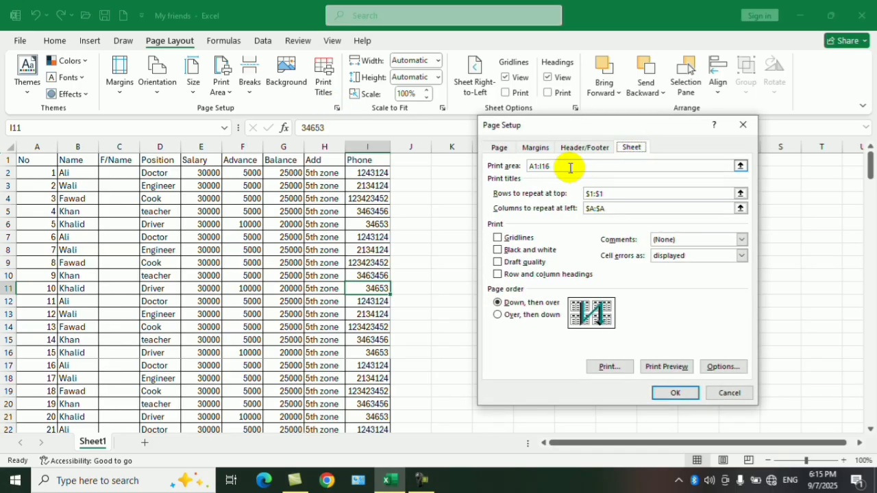
drag(570, 168, 497, 167)
key(BackSpace)
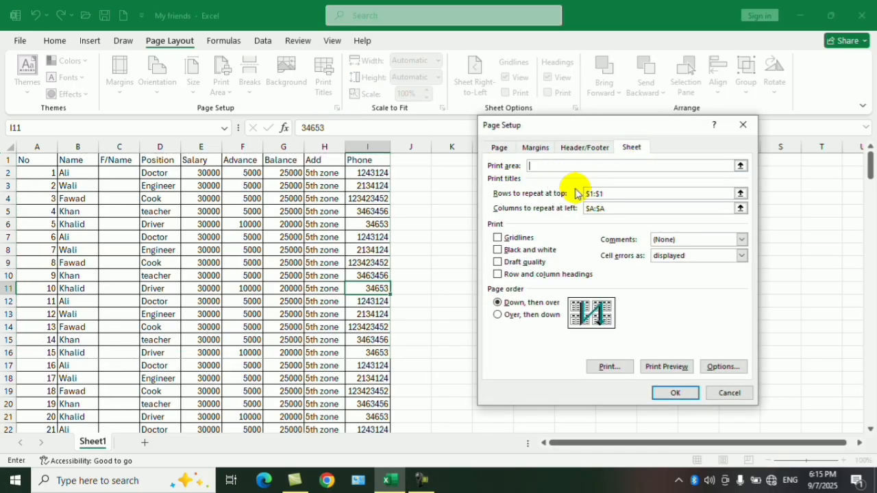
click(733, 395)
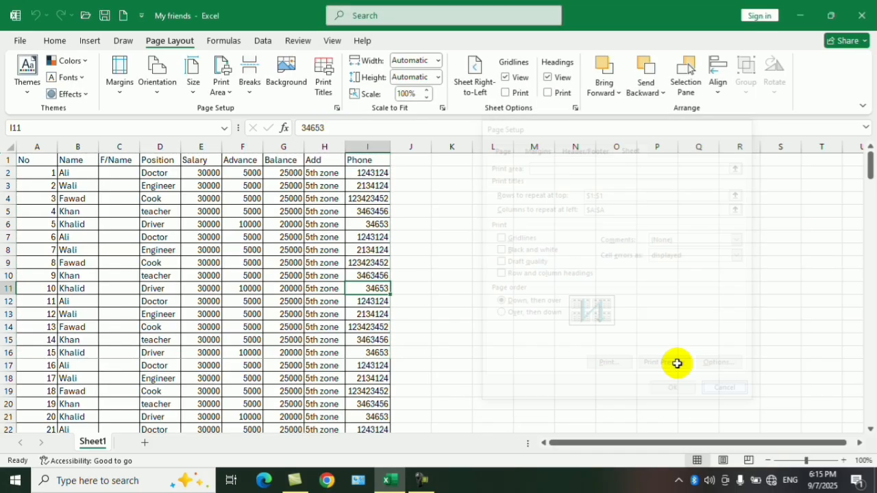
Check the print area in Page Setup, close the dialog and clear the sheet's print area
click(220, 93)
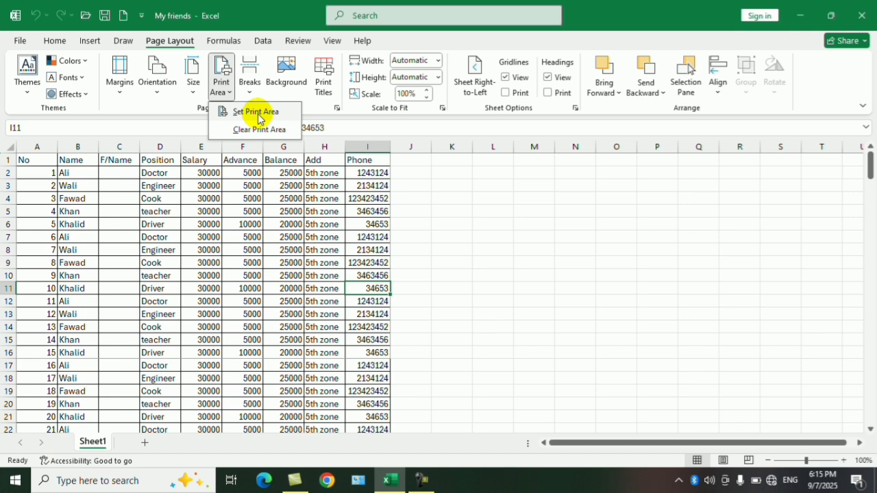
click(336, 109)
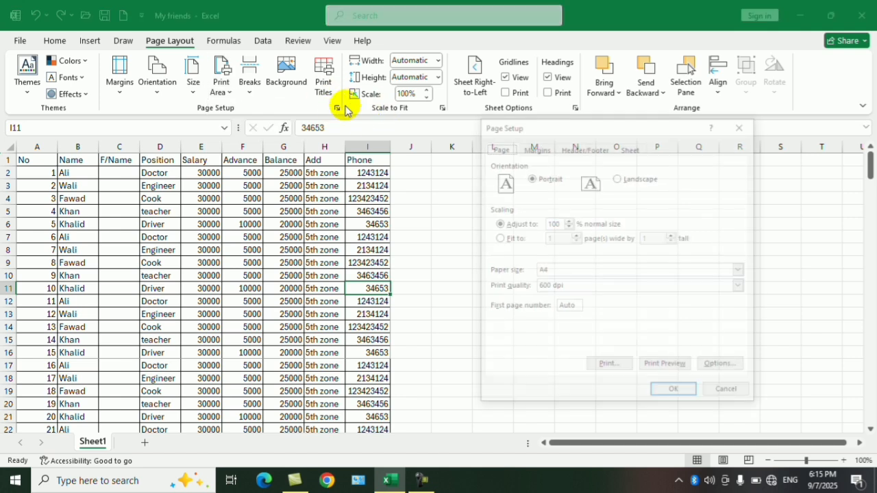
click(630, 147)
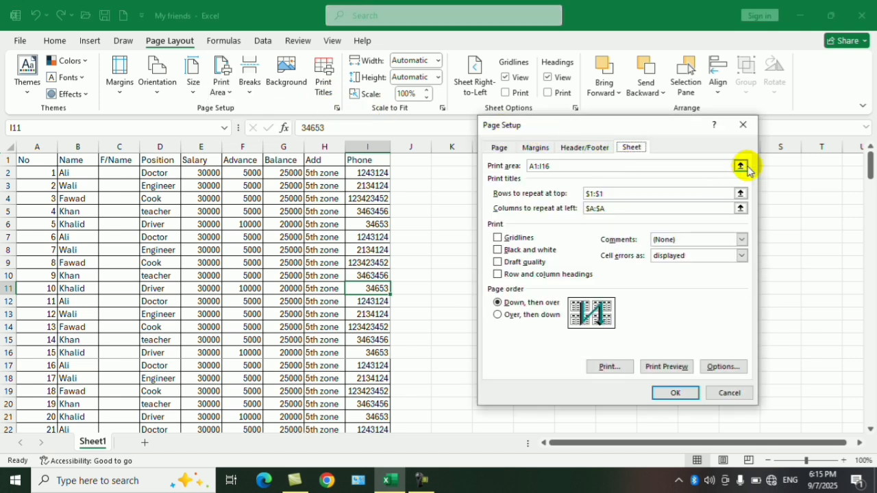
click(742, 124)
click(220, 81)
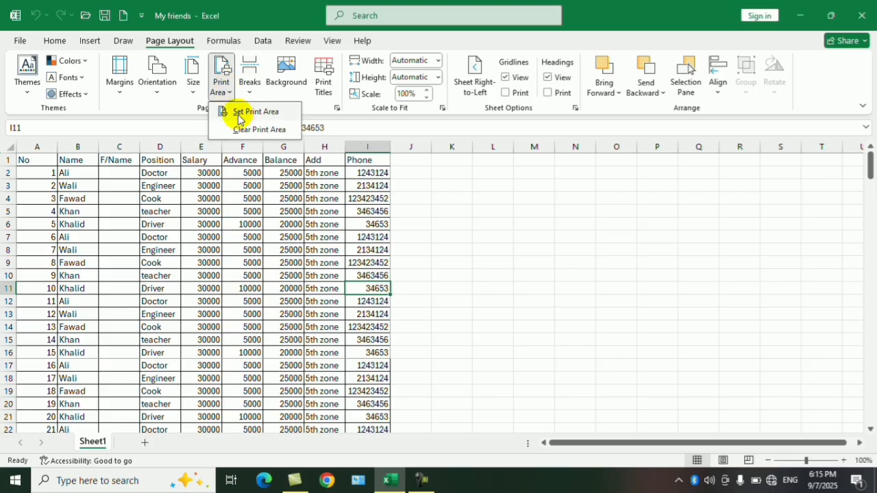
click(250, 130)
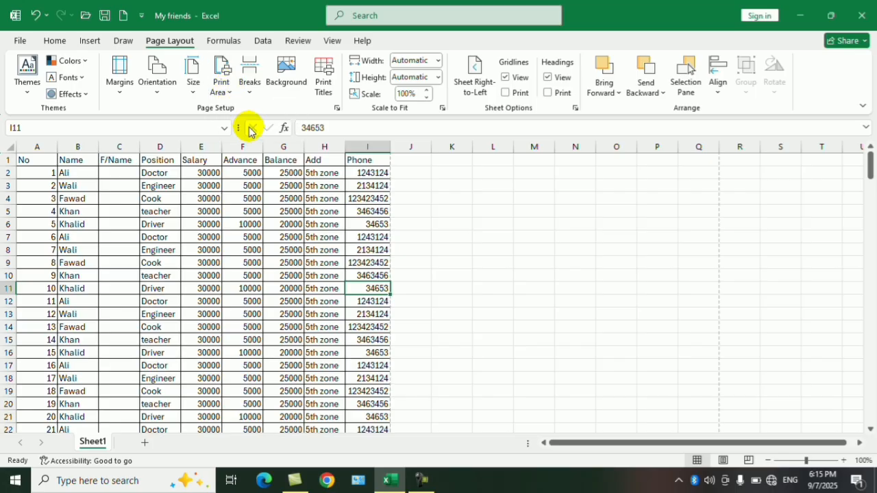
Set A1:I21 as the print area, check it in the print preview and return to the worksheet
drag(40, 163, 372, 417)
click(218, 88)
click(235, 111)
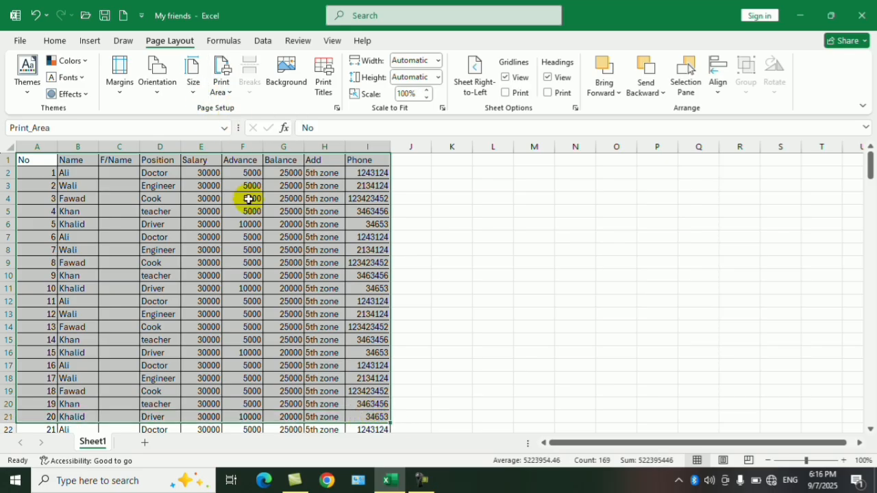
click(262, 248)
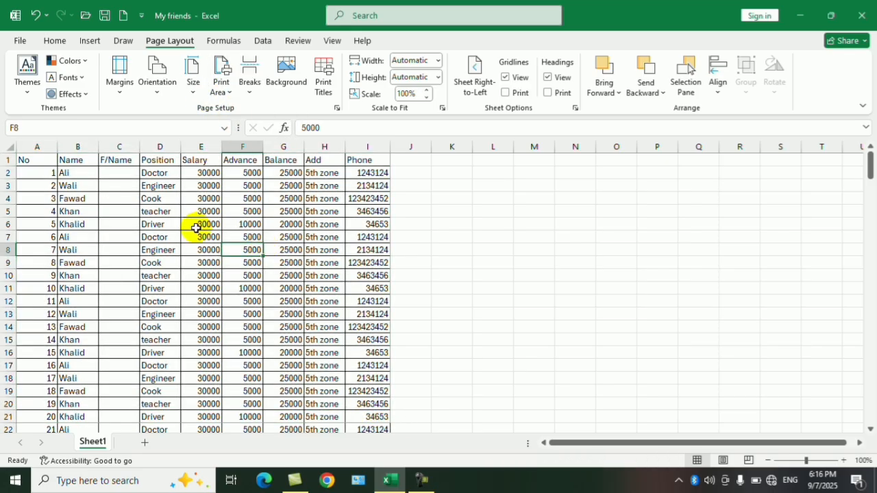
key(ctrl+p)
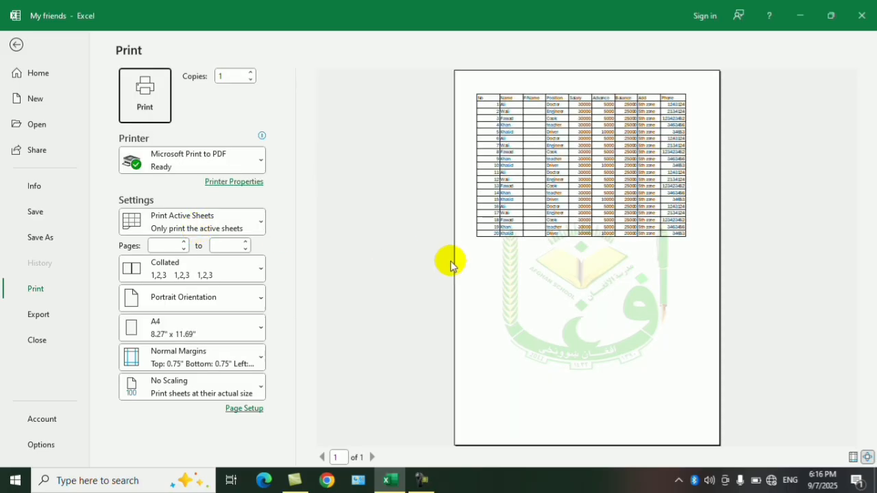
click(15, 44)
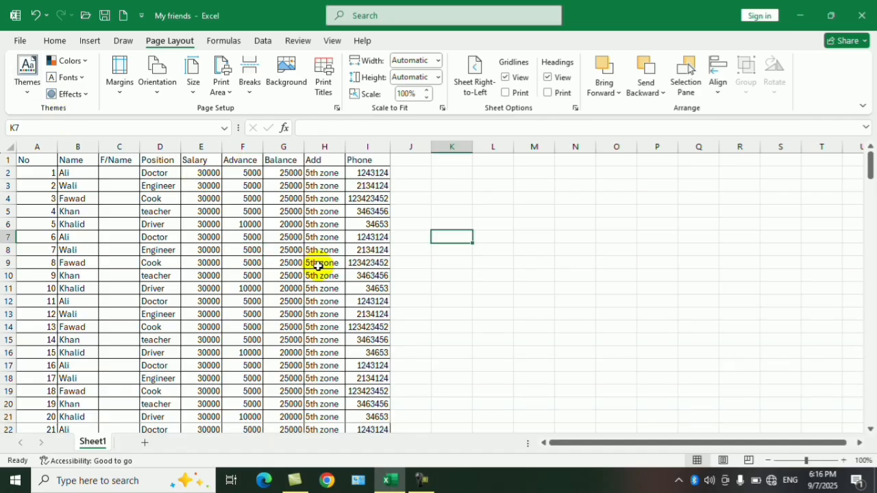
Clear the print area of A1:I21 and check the sheet's print area and title settings in Page Setup
click(319, 248)
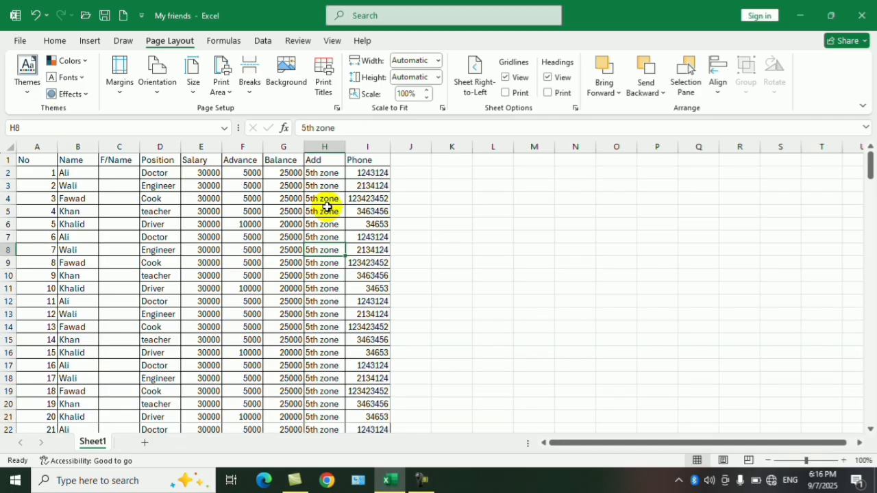
click(220, 83)
click(255, 130)
click(243, 210)
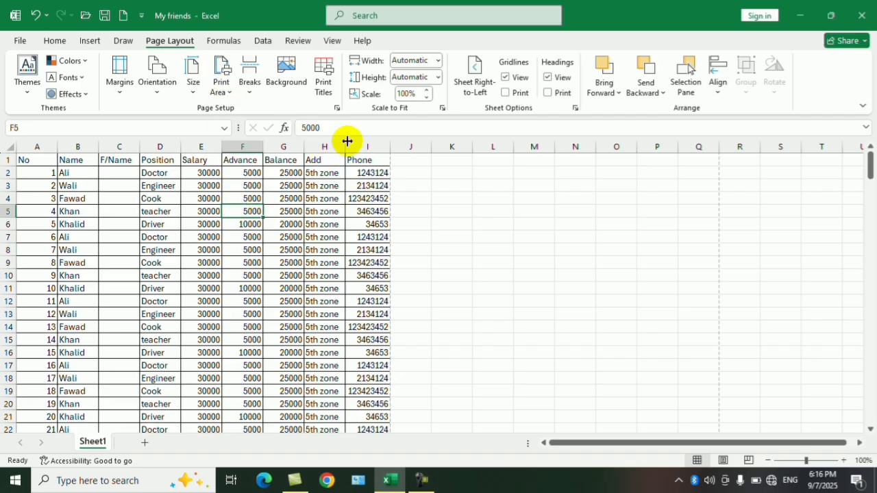
click(336, 109)
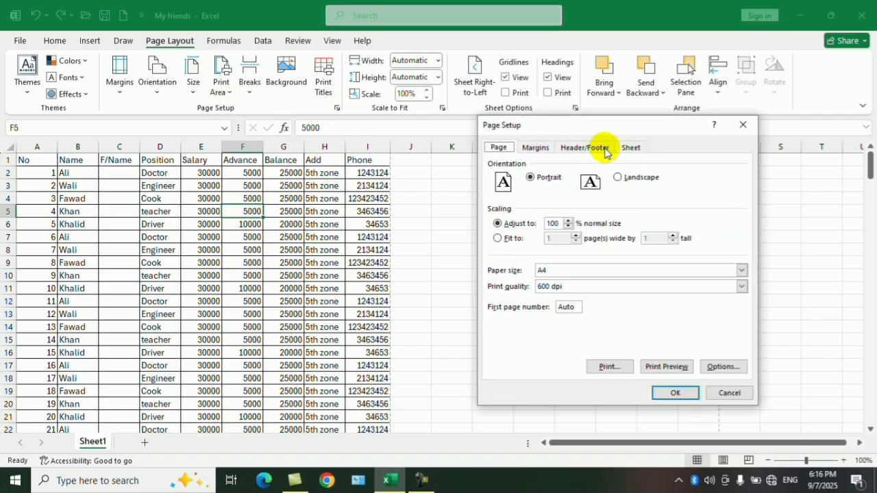
click(629, 147)
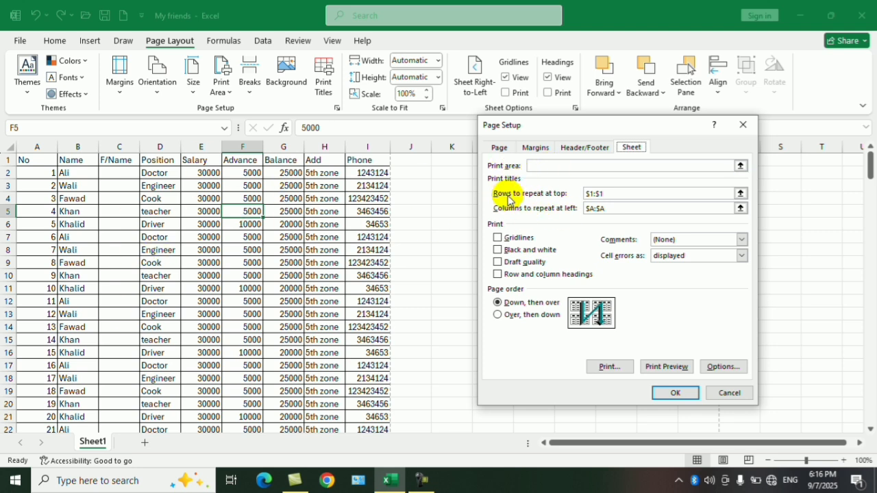
click(716, 393)
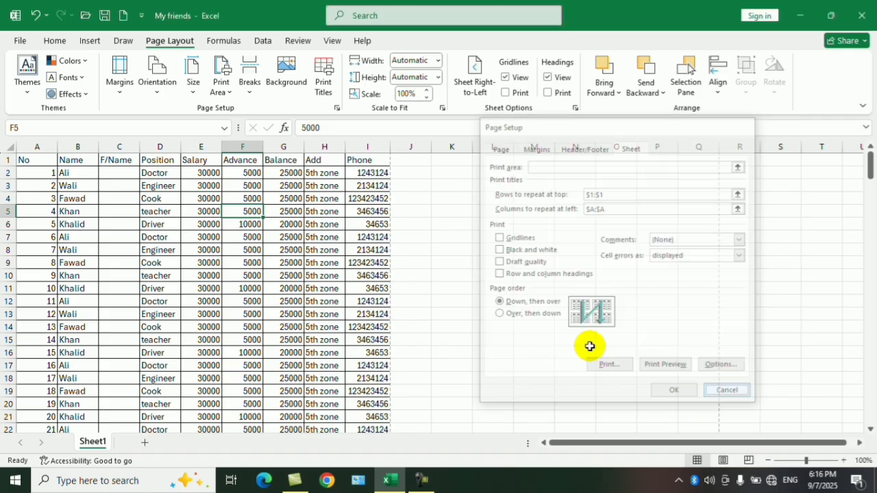
Preview the printed pages to check the repeated header row and return to the worksheet
drag(37, 156, 372, 163)
click(316, 225)
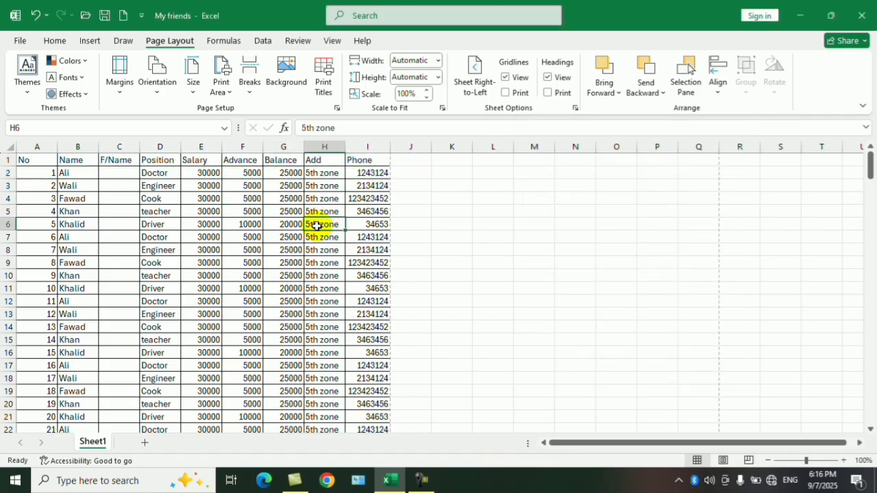
key(ctrl+p)
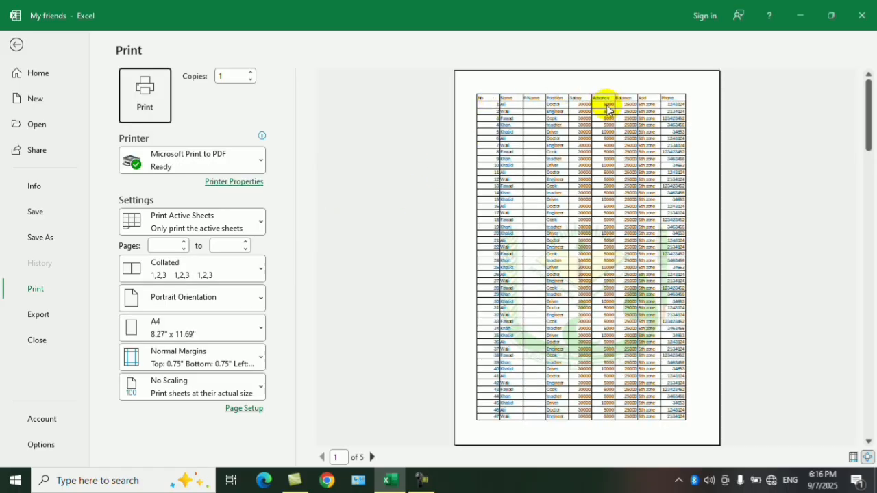
click(372, 457)
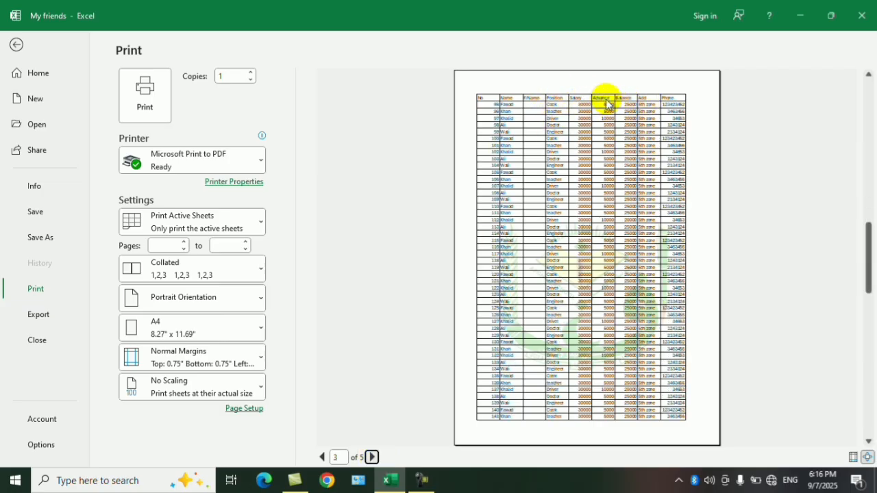
click(16, 45)
Remove the rows to repeat at top and the columns to repeat at left from the sheet's print titles
click(337, 108)
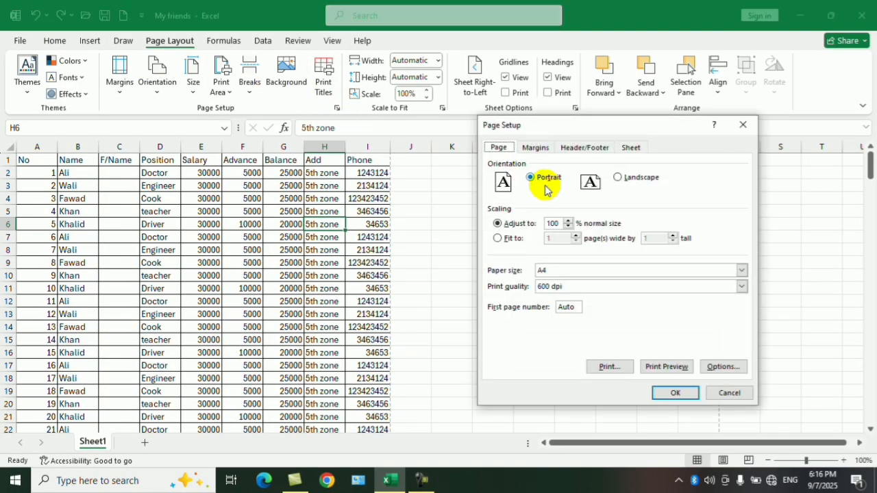
click(630, 147)
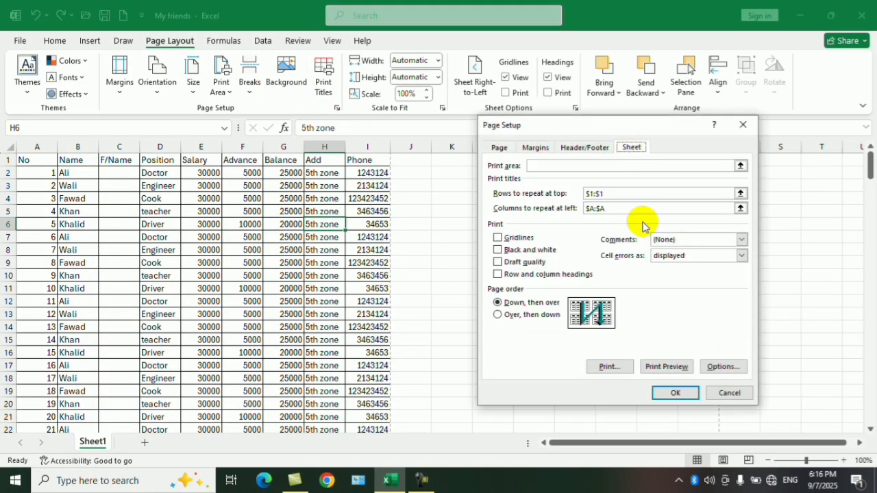
click(615, 194)
key(Delete)
click(610, 209)
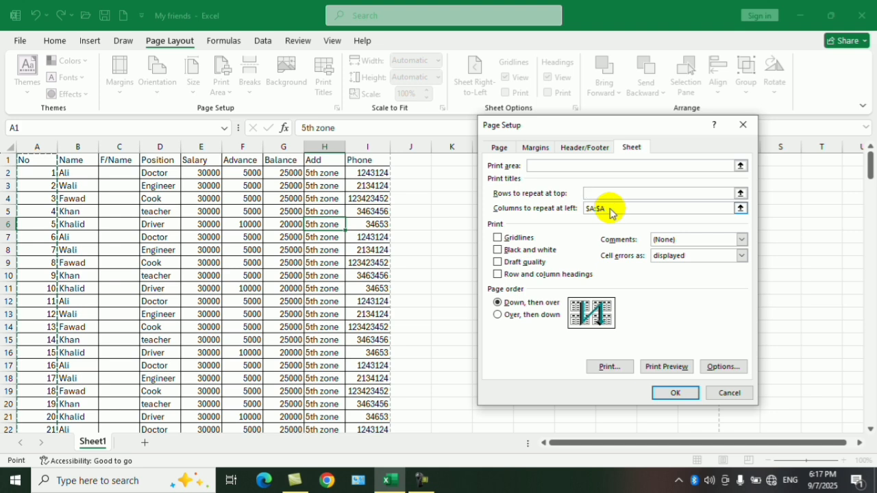
key(Delete)
click(337, 247)
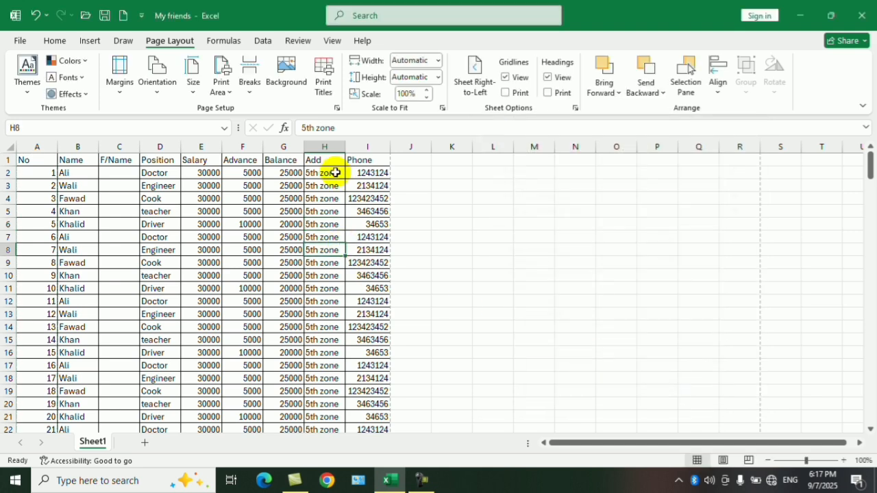
Preview the first two pages without print titles and return to the worksheet
key(ctrl+p)
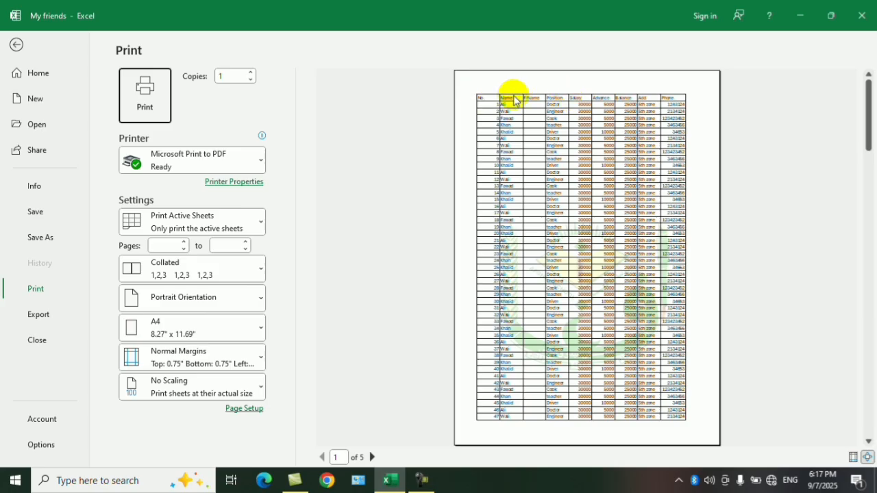
click(372, 457)
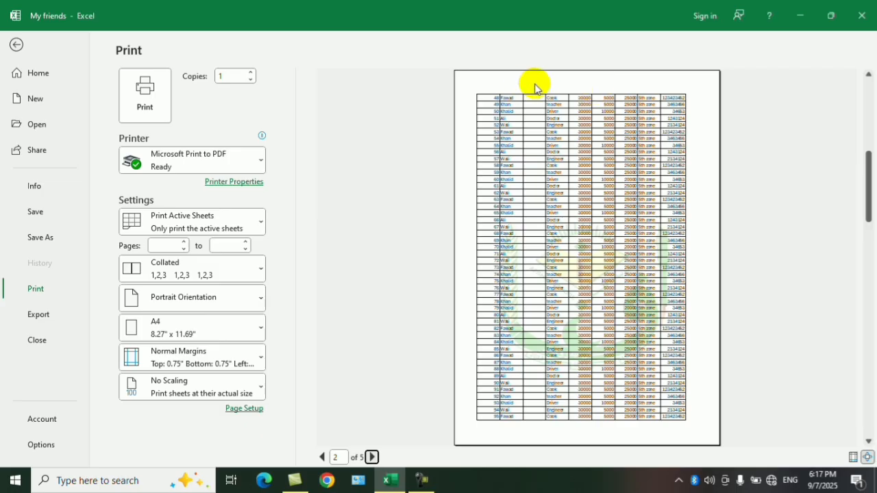
click(17, 44)
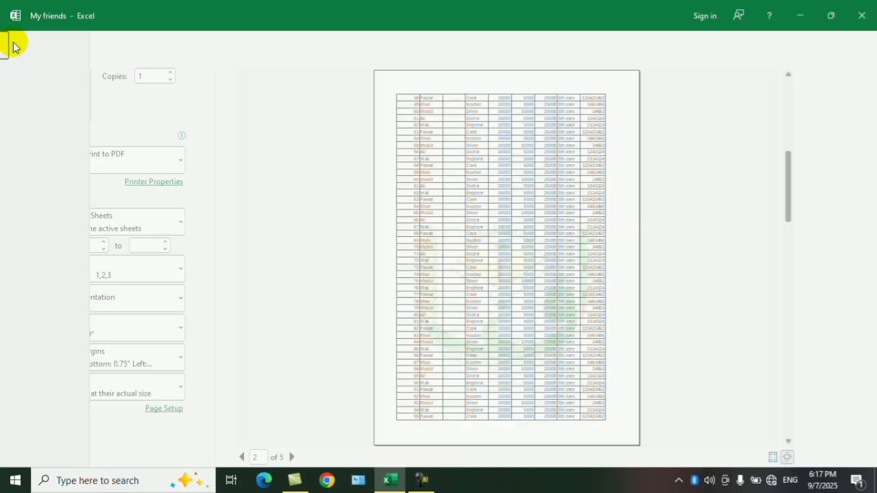
Set row 1 ($1:$1) as the row to repeat at the top of every printed page
click(337, 109)
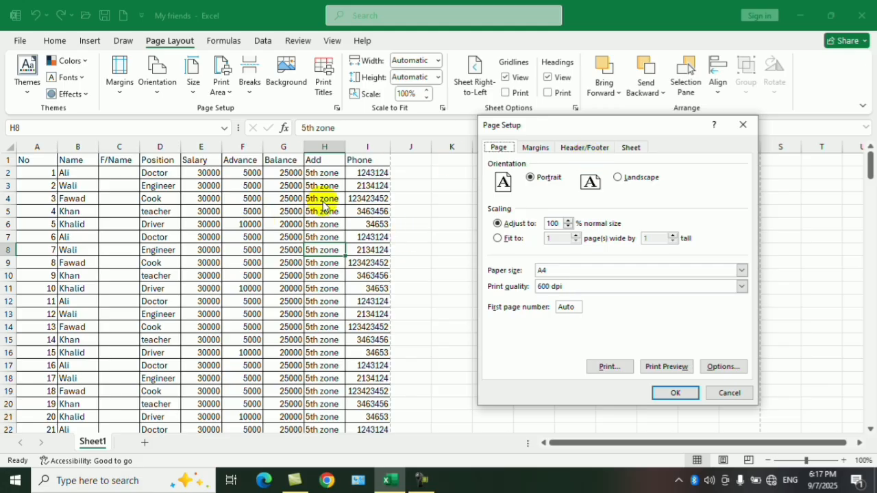
click(630, 149)
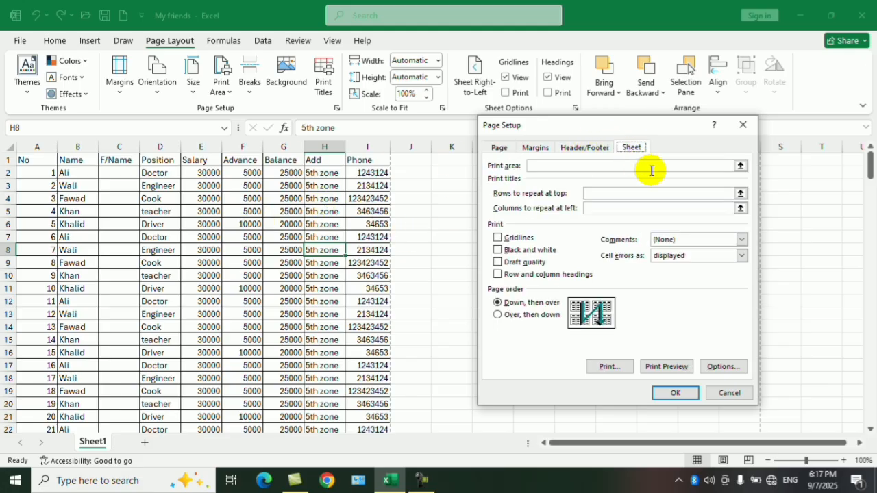
click(737, 191)
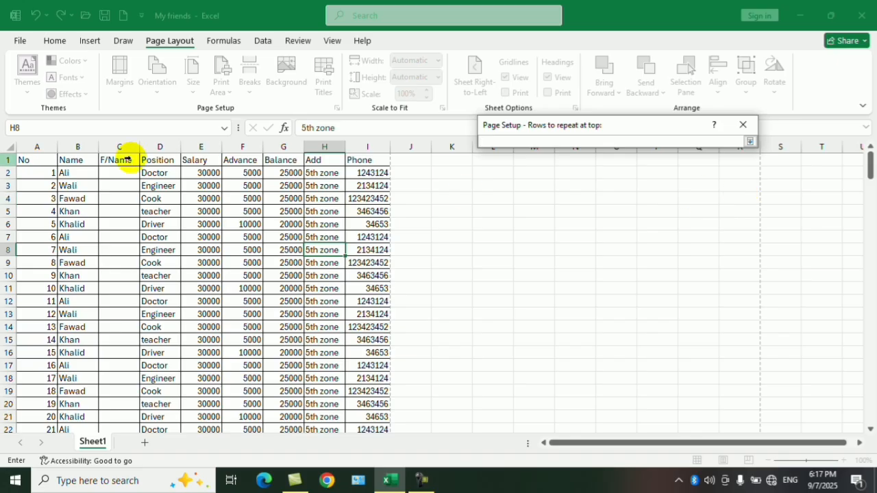
click(10, 159)
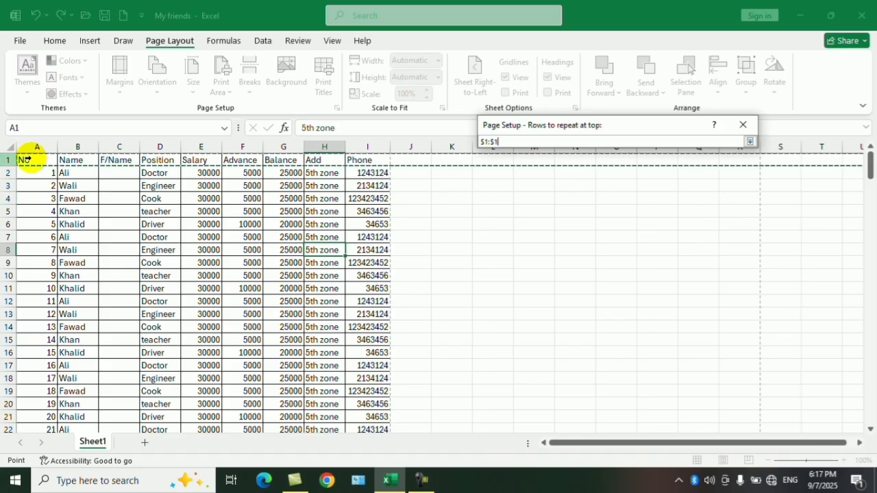
click(750, 142)
click(674, 391)
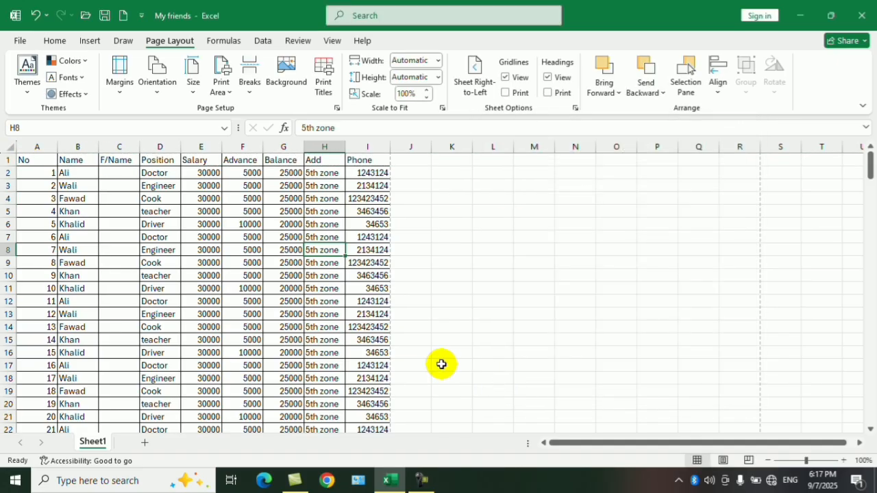
Page through the print preview to the last page to check the repeated header row
key(ctrl+p)
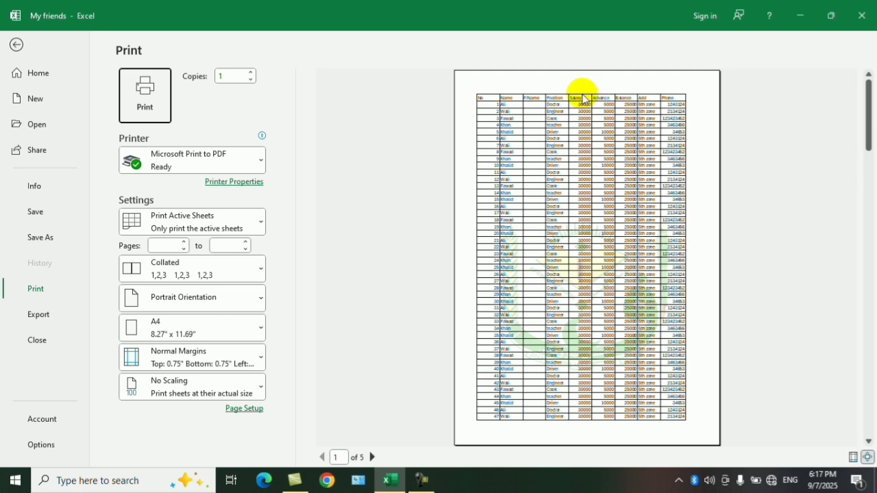
click(372, 457)
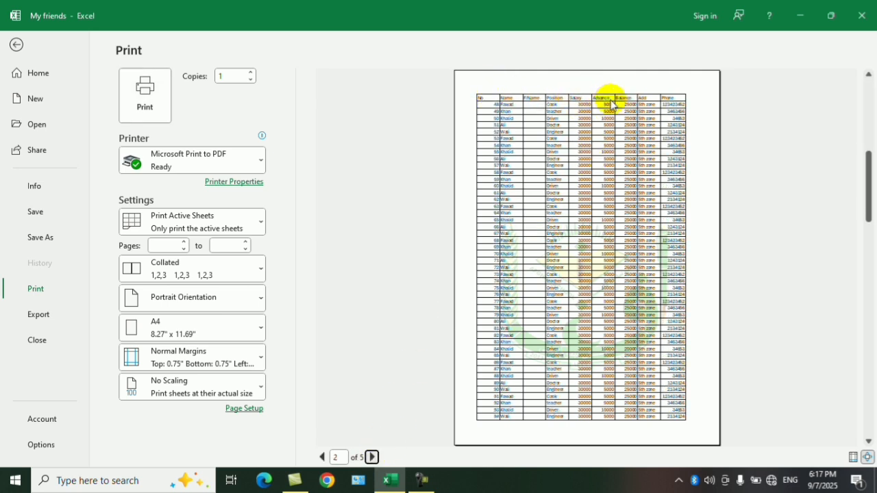
click(372, 457)
click(372, 457)
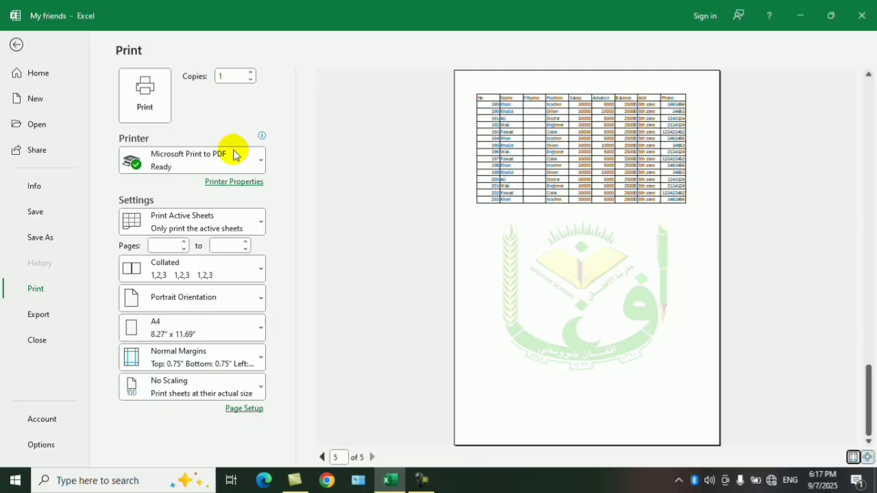
Return to the worksheet and review its print title settings in Page Setup without changing them
click(15, 44)
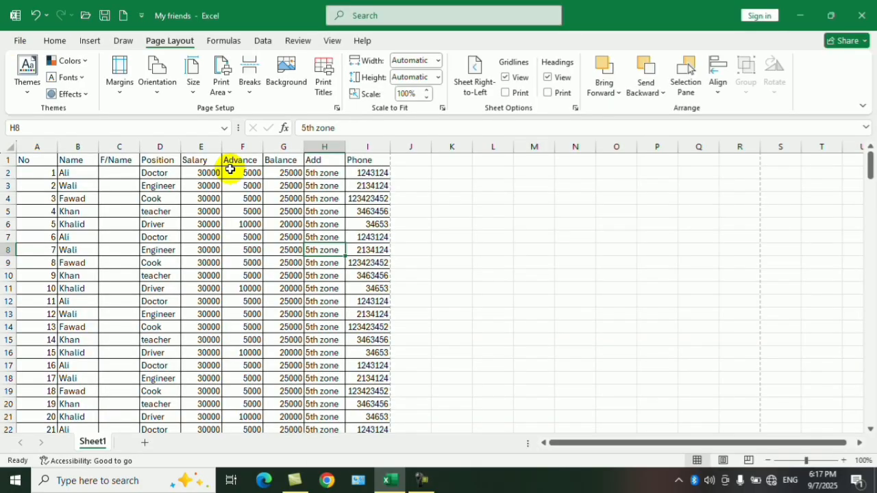
click(291, 210)
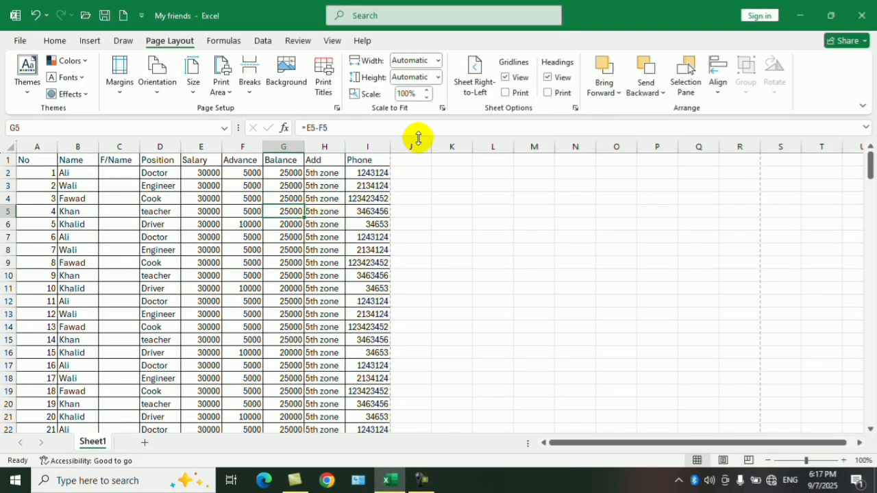
click(335, 109)
click(630, 149)
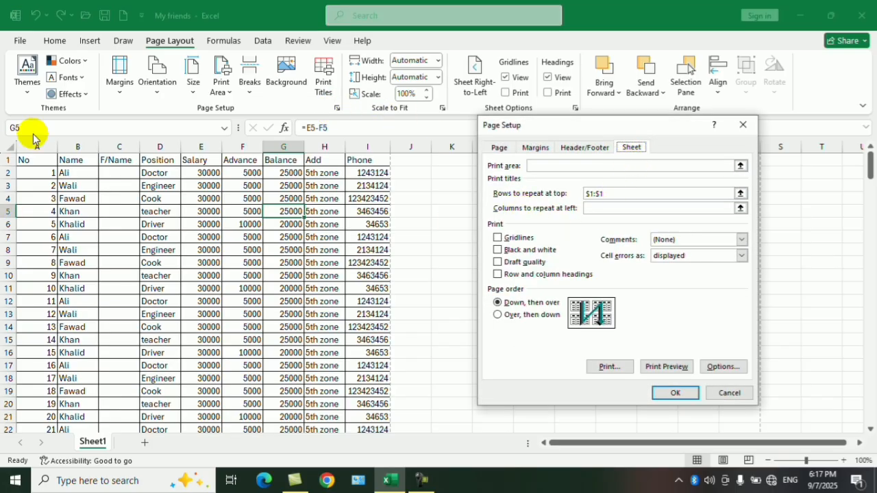
click(731, 392)
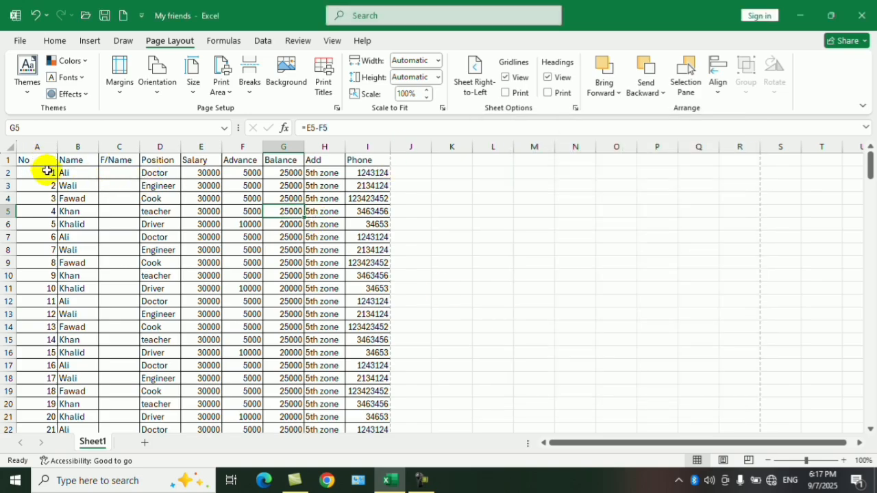
Copy the table from A1 through row 141 of column I and paste it beside the original, starting at J1
drag(46, 161, 383, 483)
key(ctrl+c)
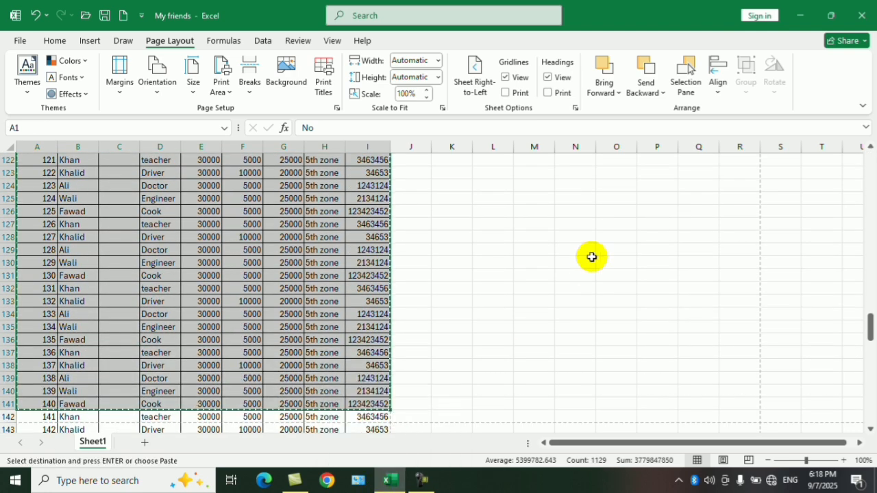
scroll(534, 204, up, 15)
scroll(399, 164, up, 20)
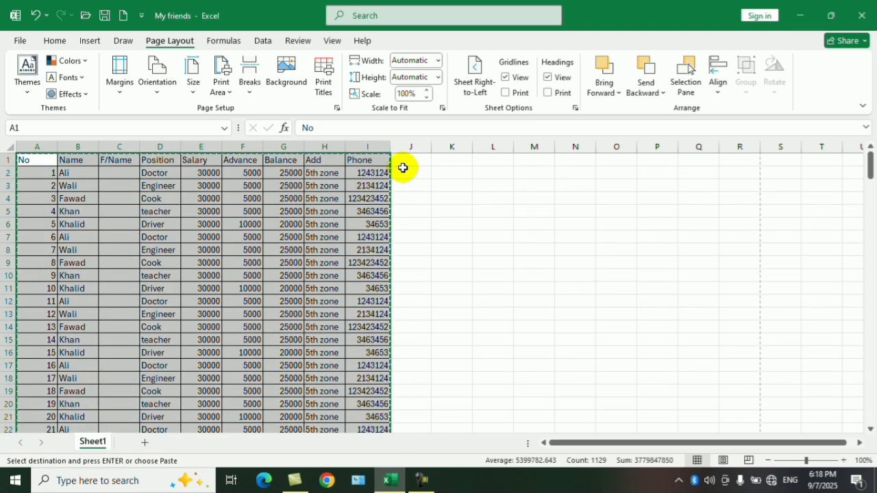
click(409, 162)
key(ctrl+v)
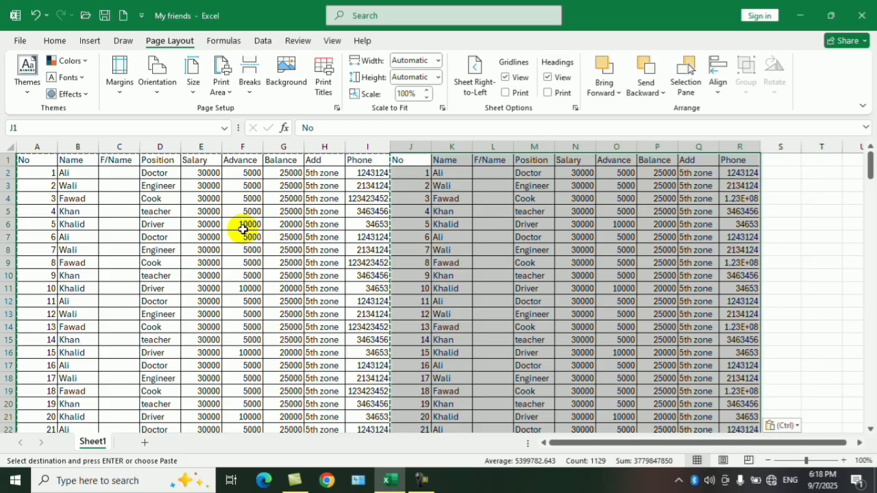
click(466, 208)
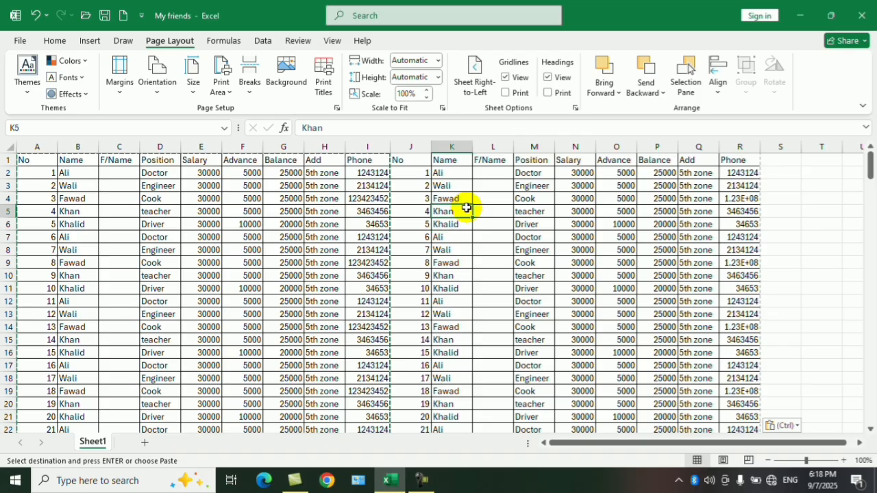
key(Escape)
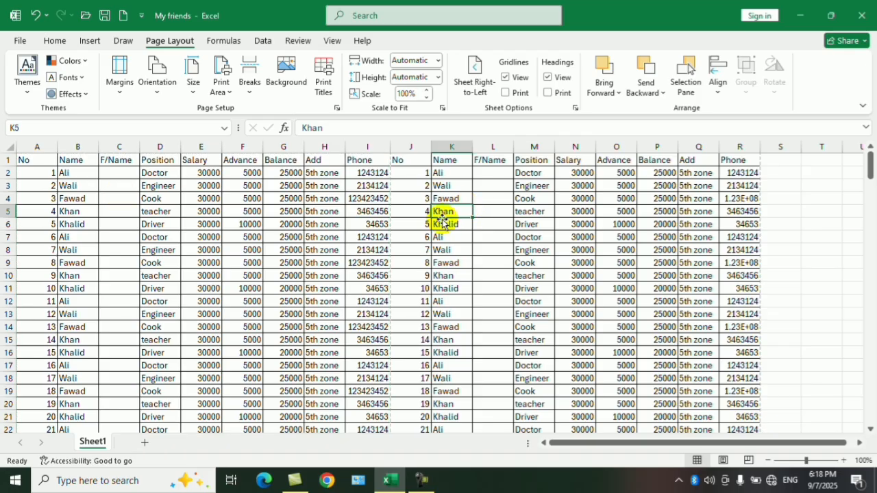
Set column A ($A:$A) as the column to repeat at the left of every printed page
click(626, 213)
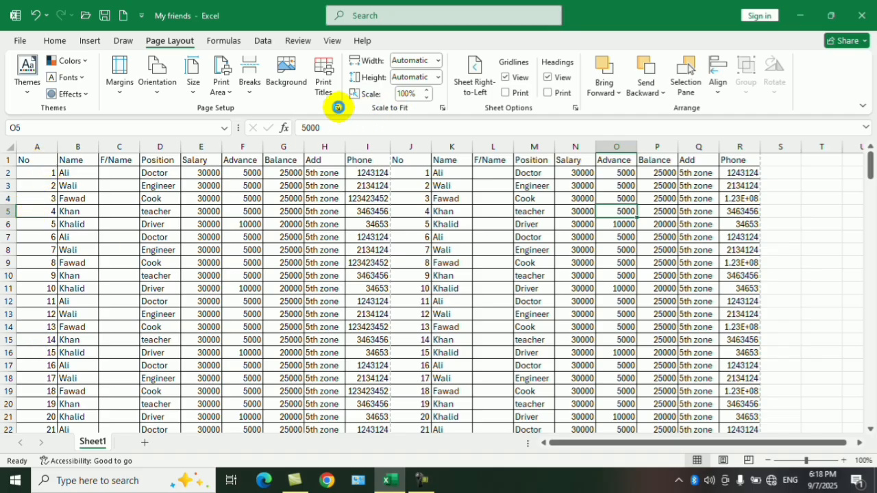
click(336, 107)
click(631, 146)
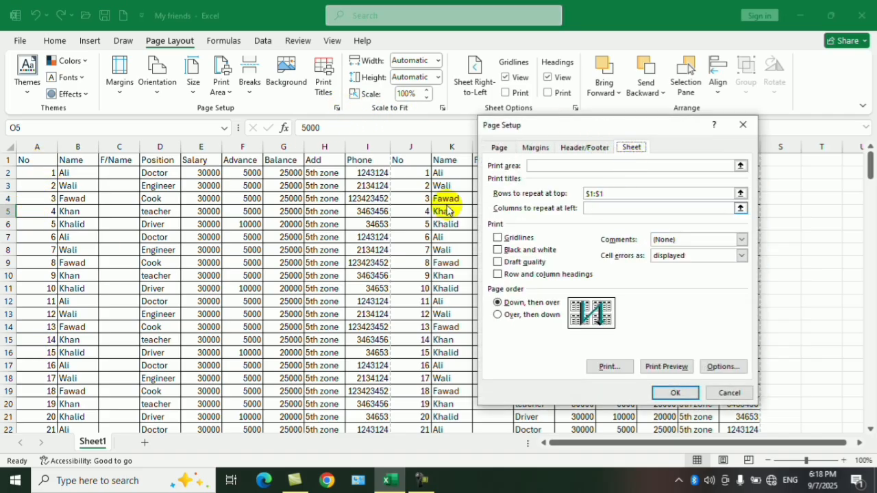
click(740, 208)
click(38, 146)
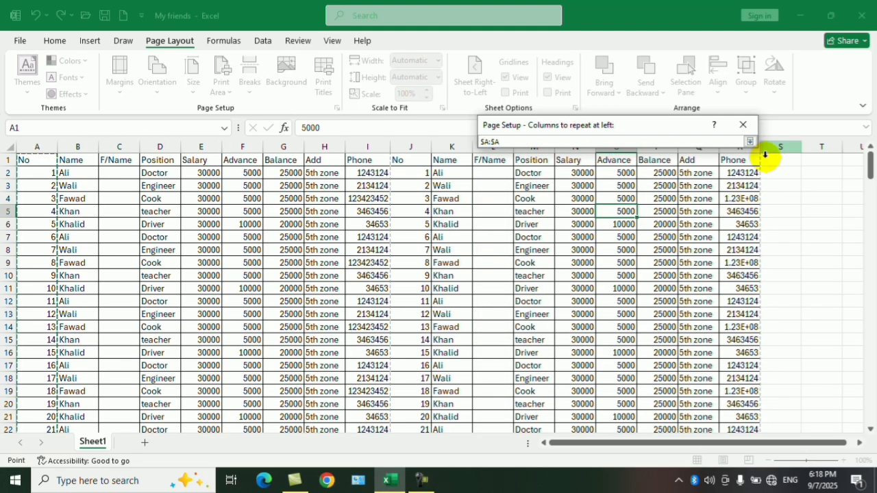
click(747, 141)
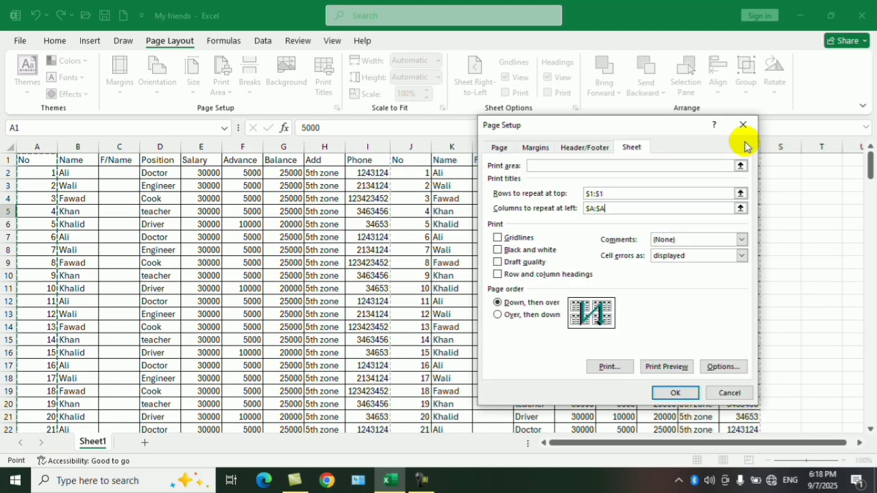
click(672, 393)
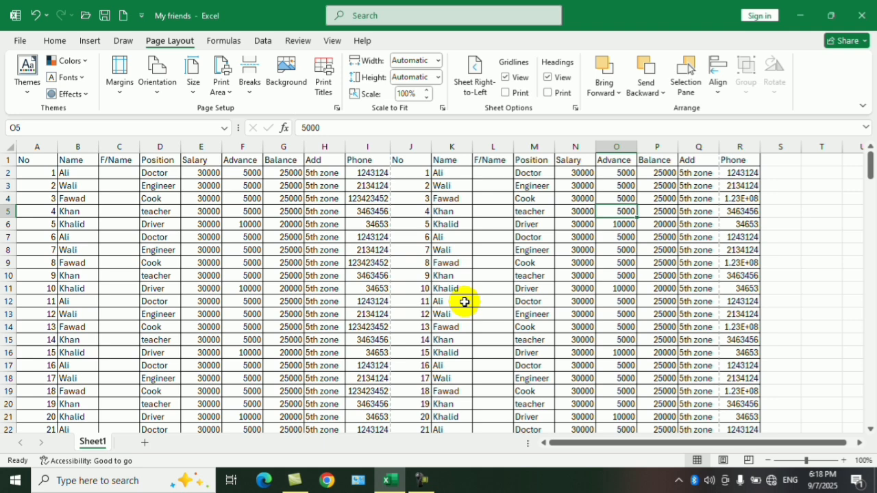
Review the sheet's print titles, print options and page order in Page Setup, leaving them as they are
click(322, 223)
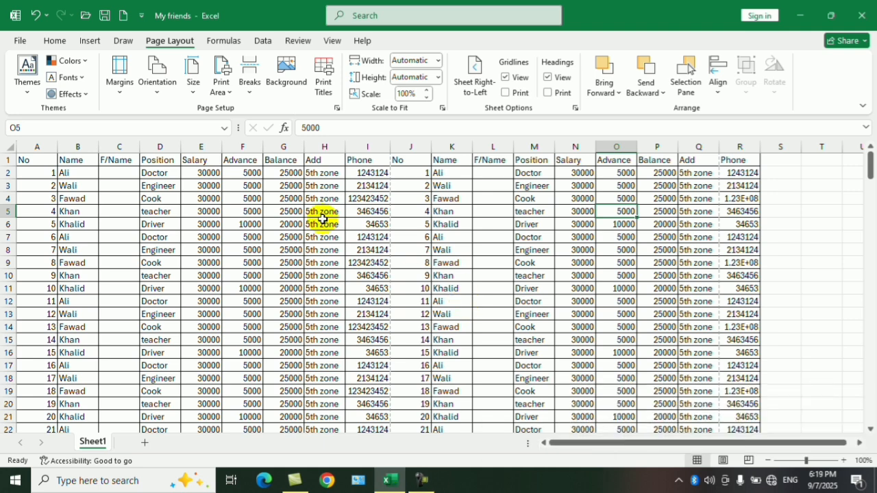
click(337, 107)
click(632, 147)
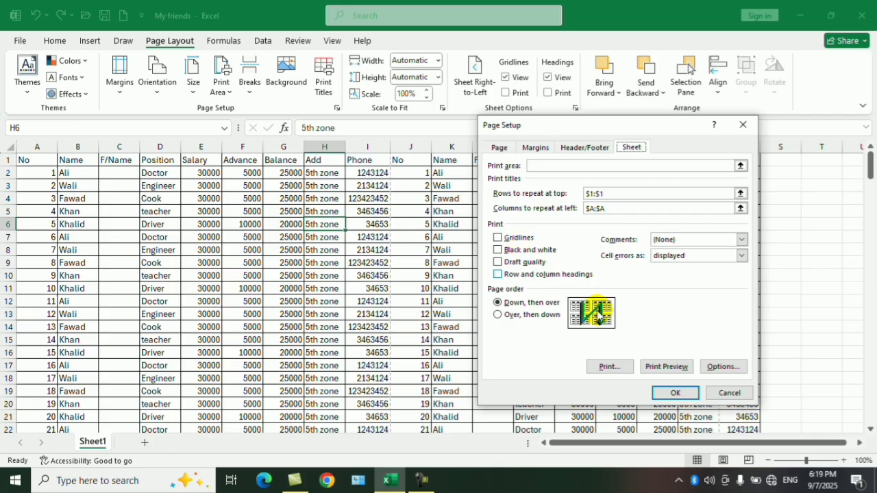
click(727, 392)
click(638, 290)
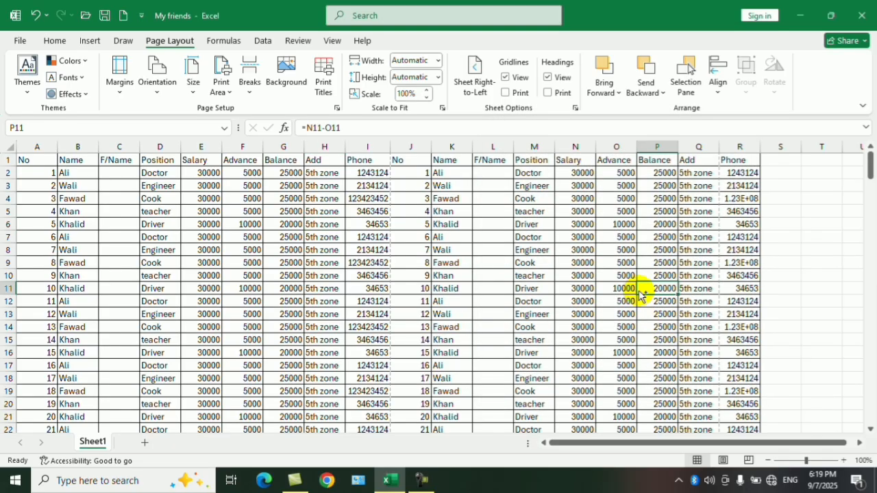
Create a new blank workbook and fill cells A1:F16 with the text Allah
key(ctrl+n)
drag(51, 158, 241, 352)
text(Allah)
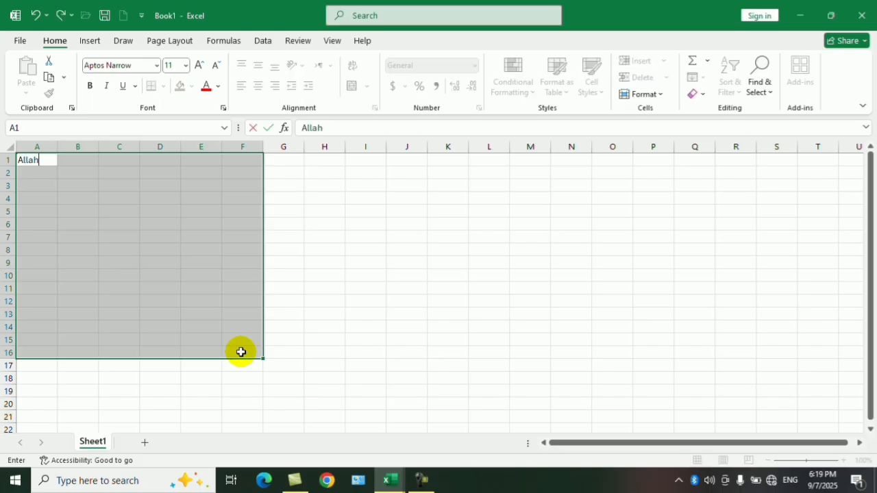
key(ctrl+Return)
Preview the new sheet for printing and turn on printed gridlines in its Page Setup
key(ctrl+p)
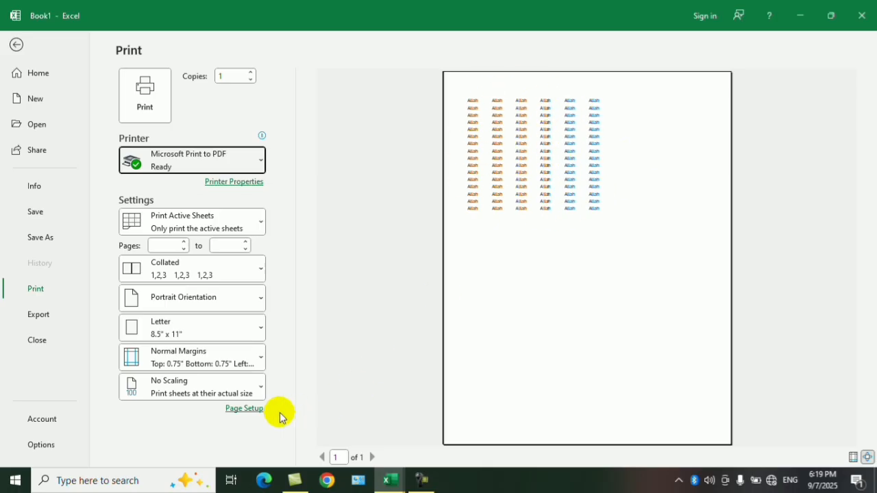
click(244, 409)
click(627, 149)
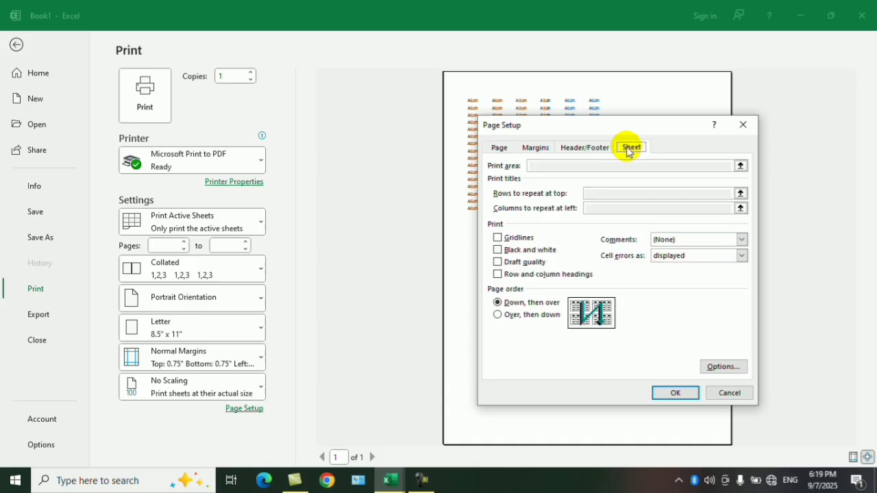
click(505, 240)
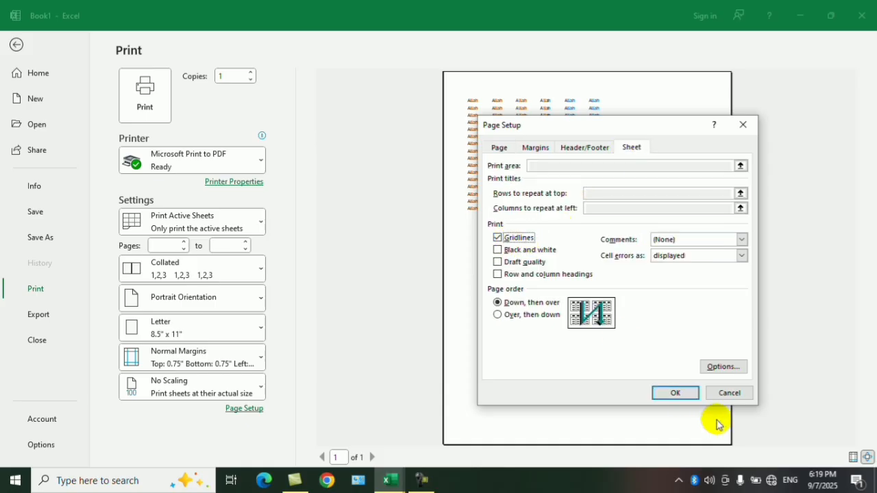
click(675, 393)
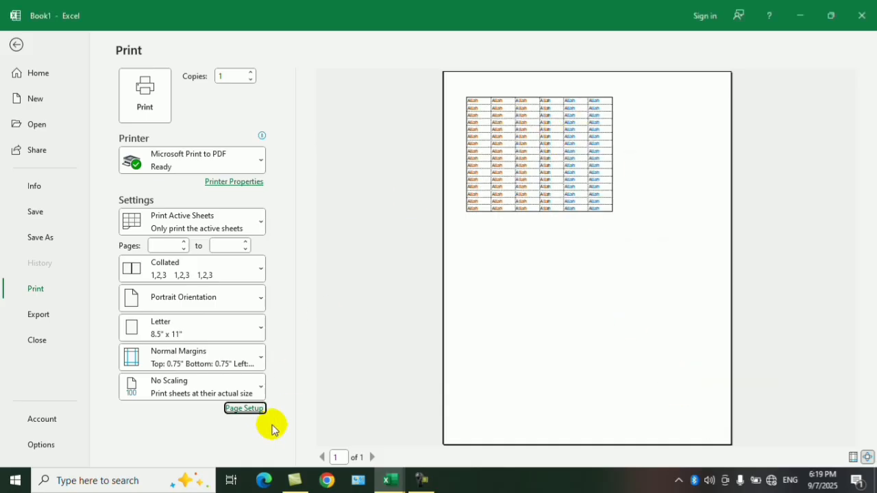
Examine the Gridlines and other print options in Page Setup and close it without applying any change
click(254, 408)
click(629, 146)
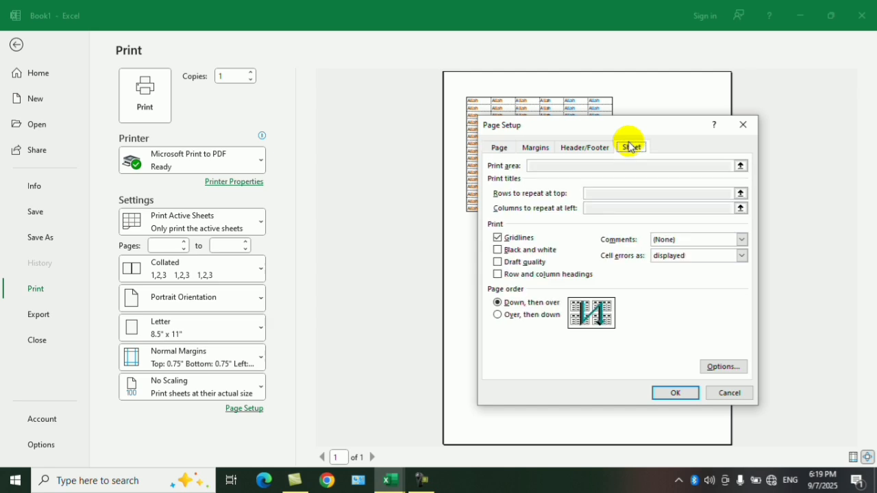
drag(635, 122, 393, 35)
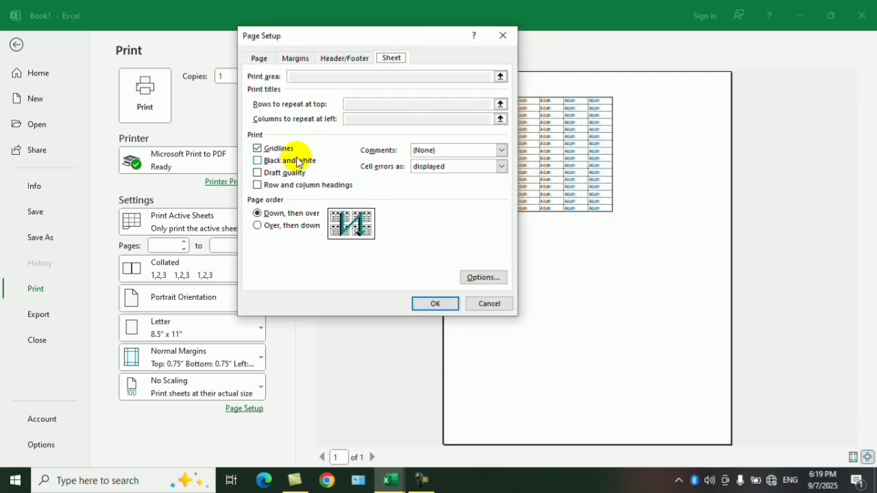
click(503, 35)
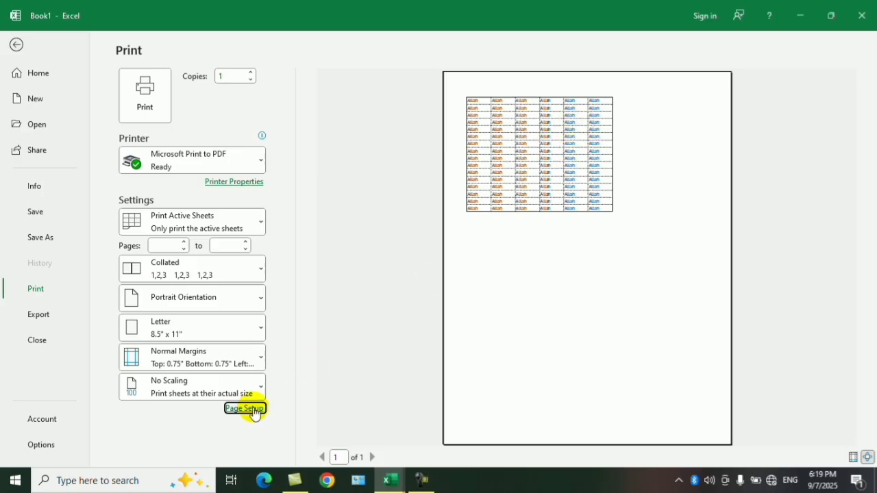
click(259, 407)
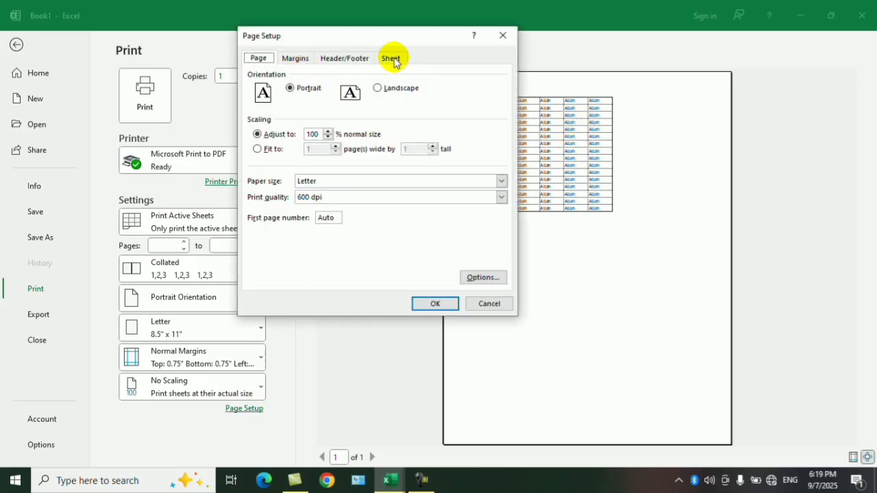
click(391, 58)
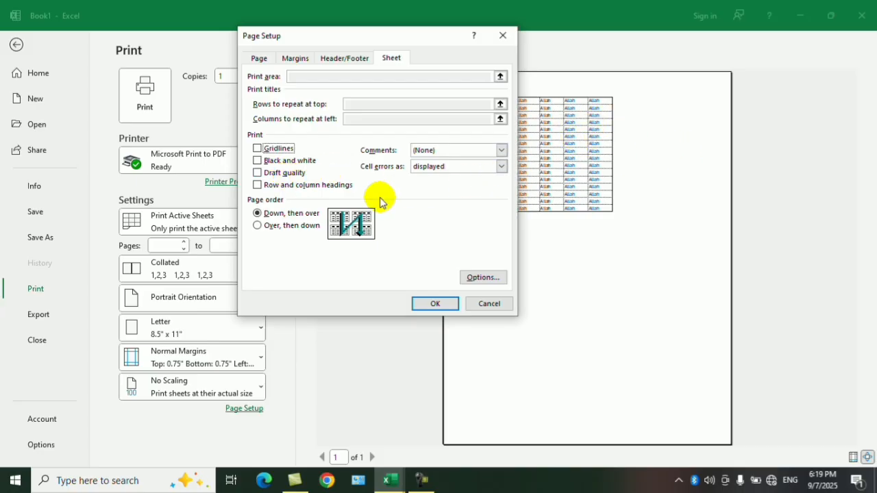
click(479, 304)
Return to the worksheet and look over the column headings A to D by selecting the columns one by one
click(17, 44)
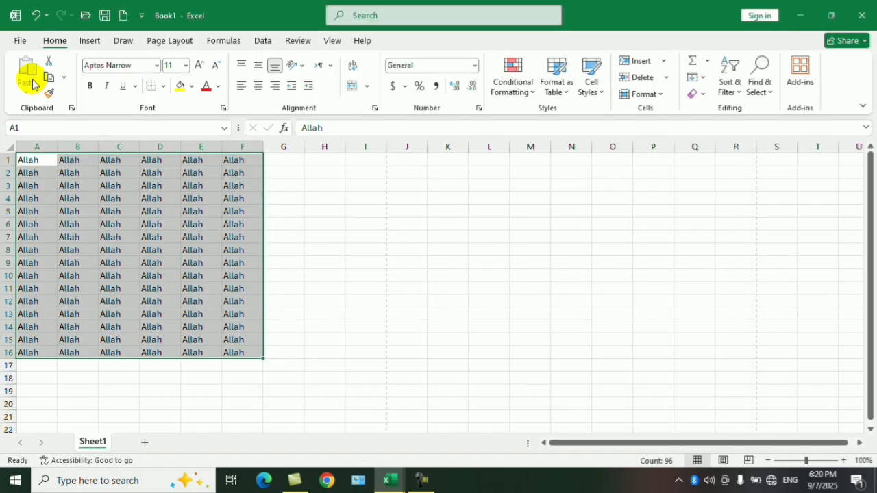
click(85, 198)
click(38, 146)
click(74, 145)
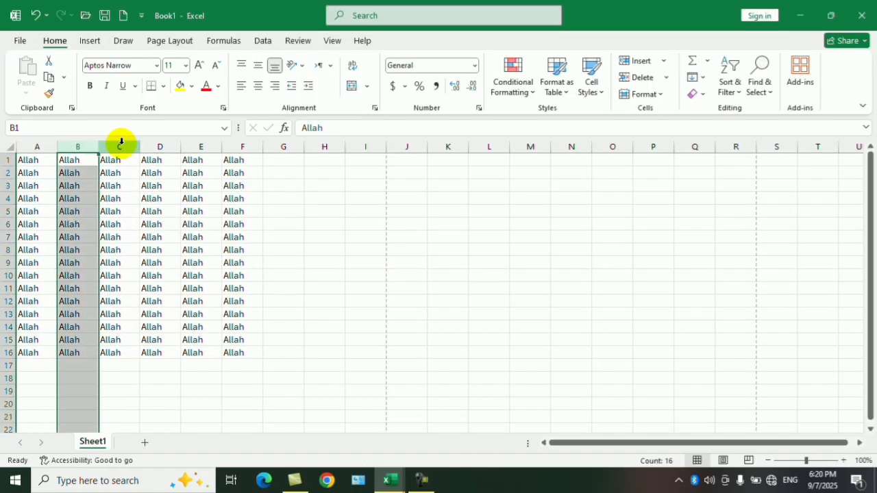
click(121, 146)
click(157, 146)
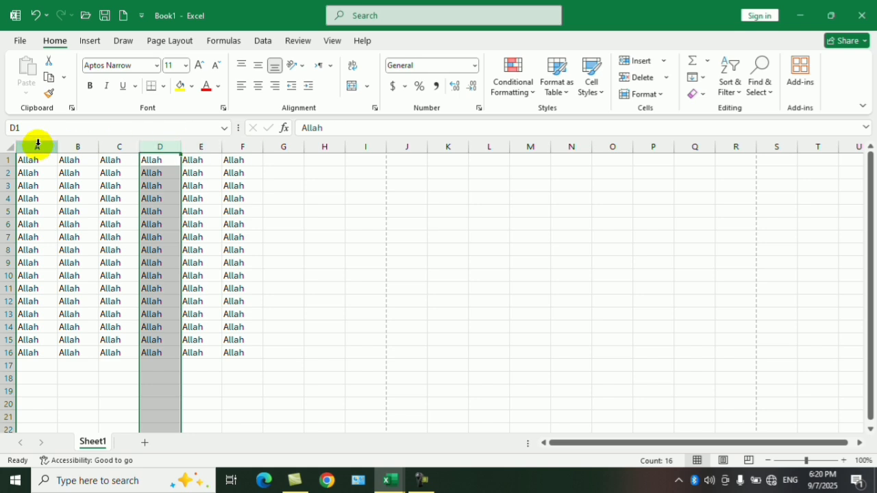
Turn on printing of row and column headings for the sheet and check the result in the print preview
click(61, 209)
key(ctrl+p)
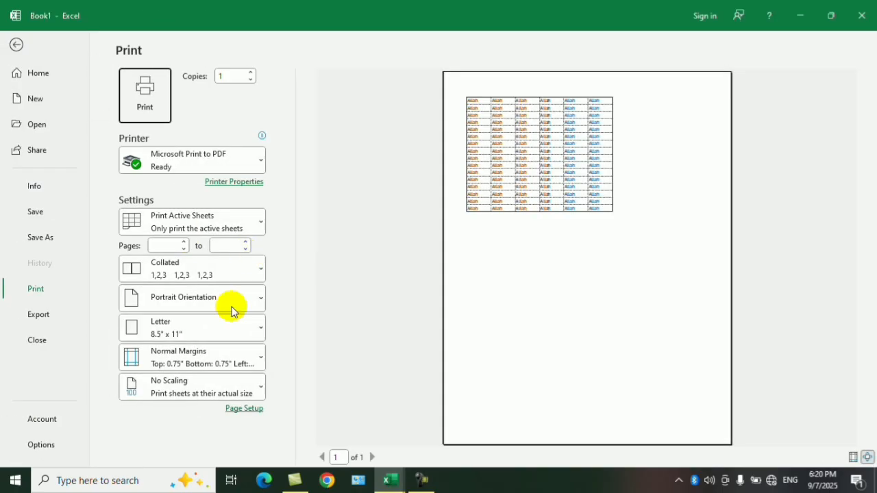
click(244, 408)
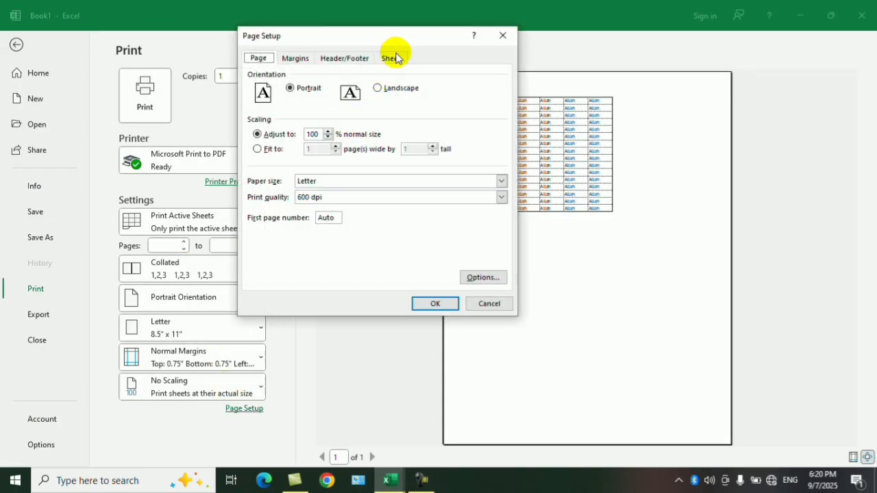
click(394, 57)
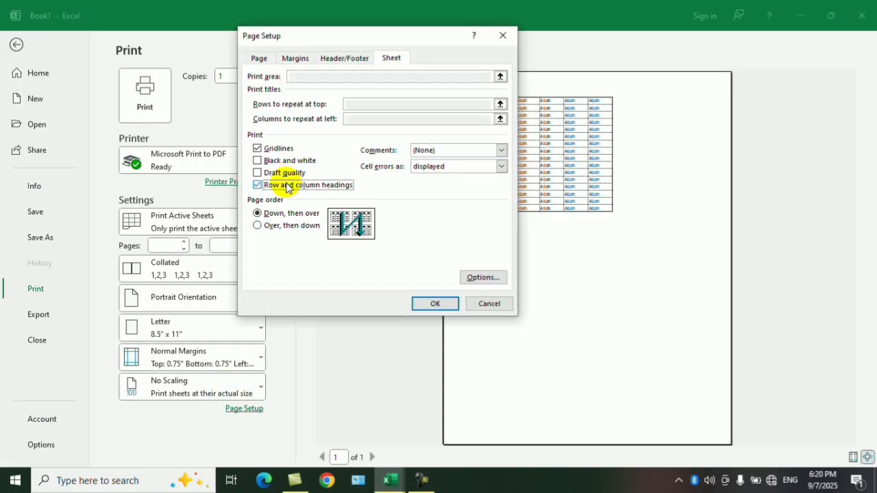
click(435, 303)
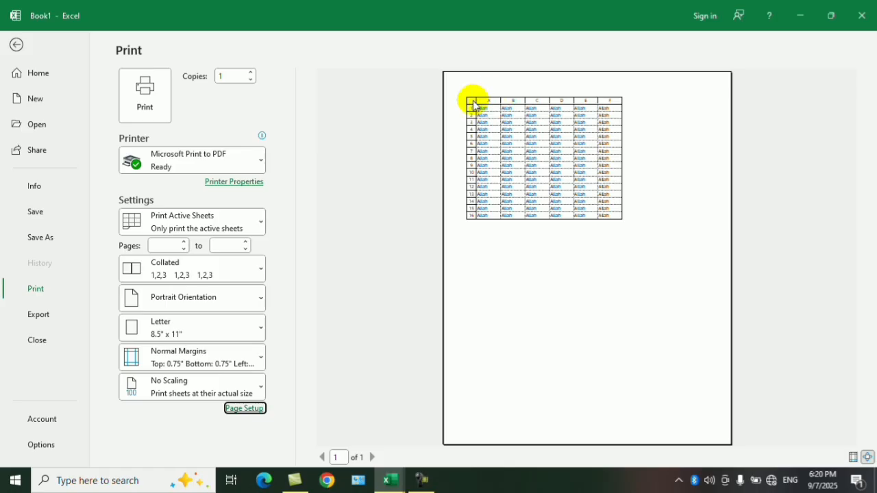
click(253, 409)
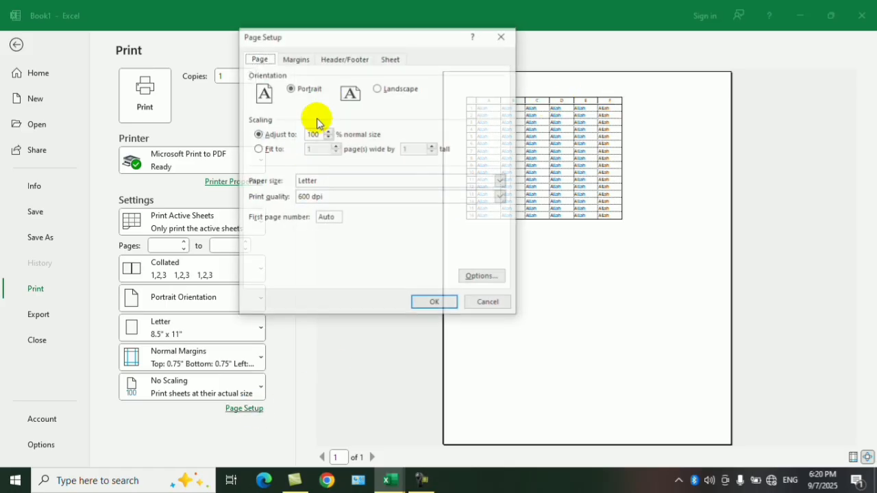
click(391, 57)
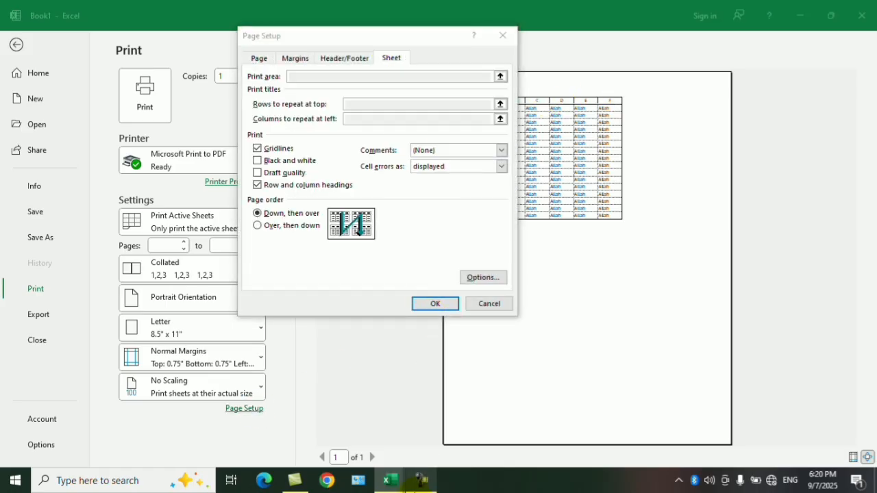
click(420, 481)
click(419, 481)
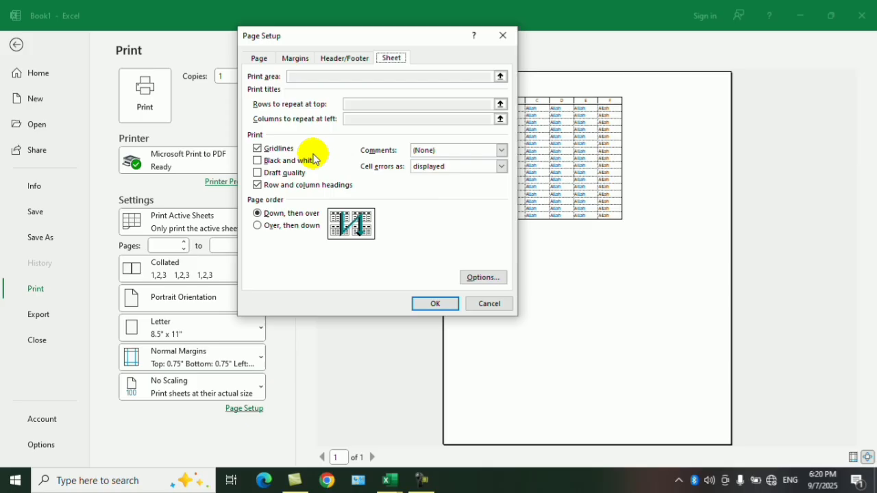
click(282, 185)
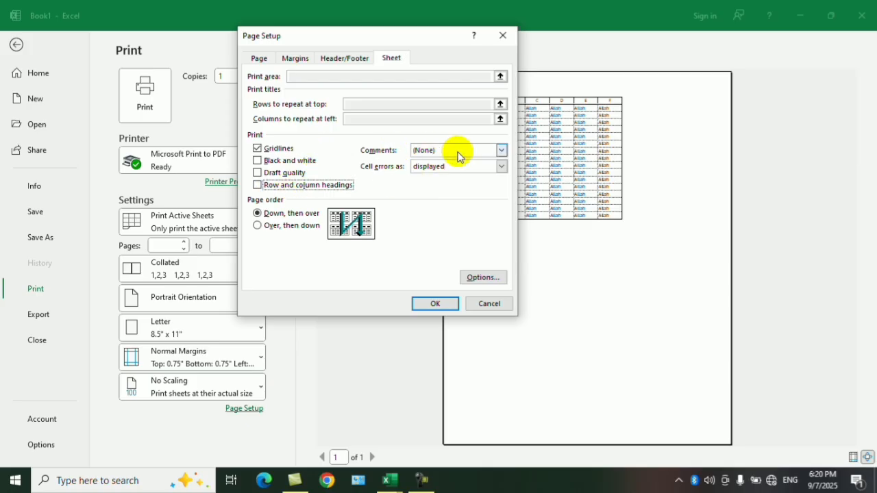
click(489, 305)
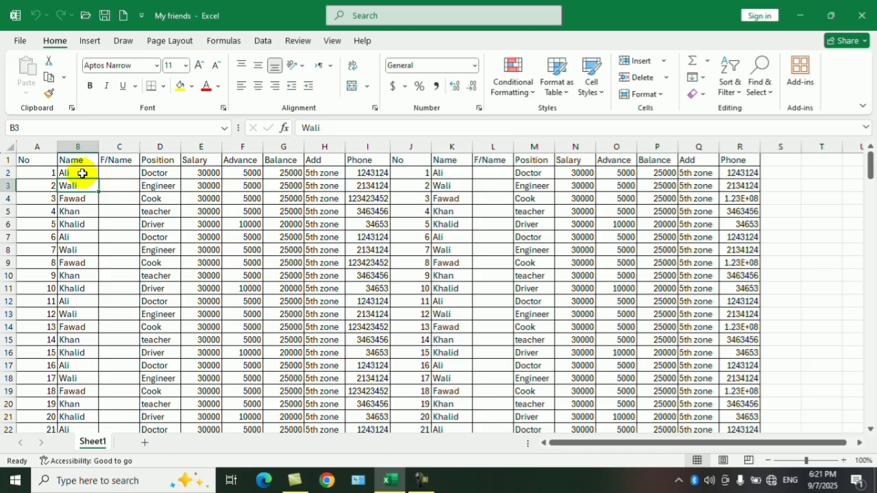
Add a comment reading "check it agian" to cell F2 in the My friends workbook
click(243, 173)
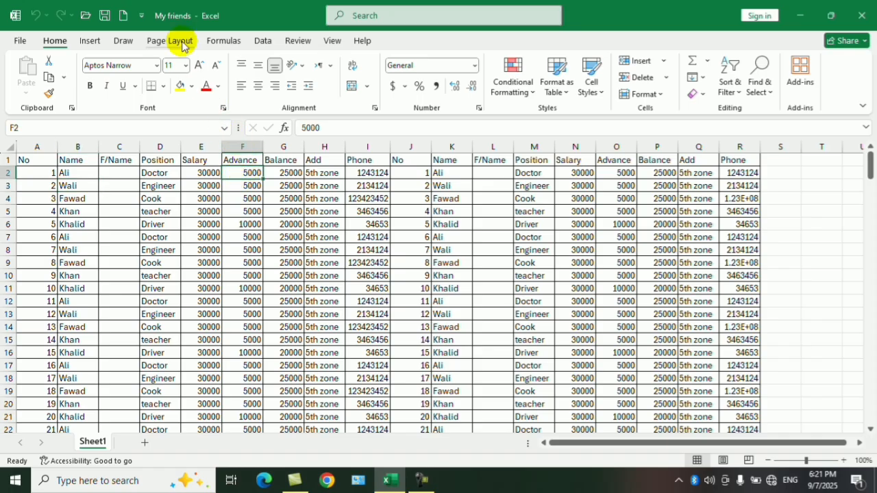
click(297, 43)
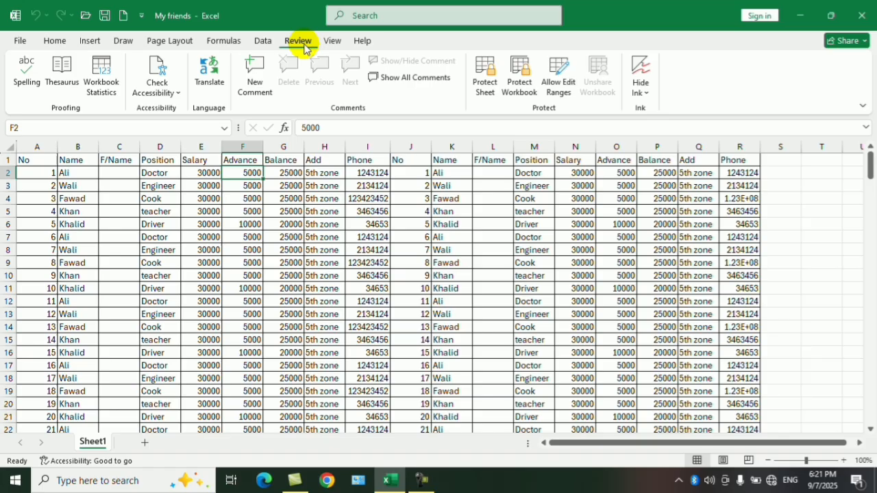
click(271, 72)
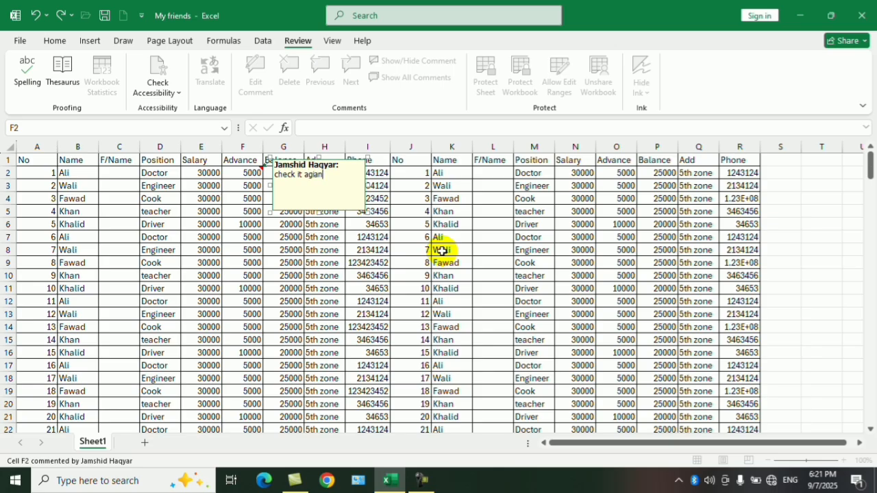
click(483, 288)
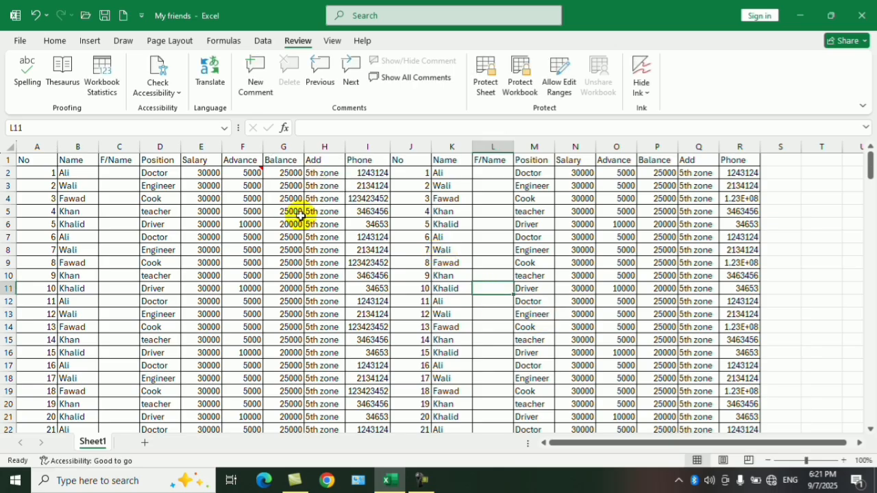
Preview the sheet for printing and set its comments to print At end of sheet in Page Setup
key(ctrl+p)
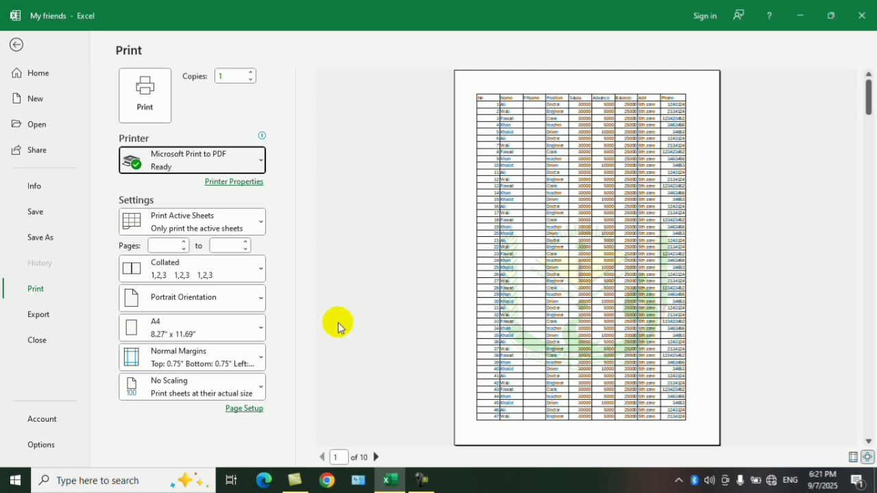
click(265, 410)
click(244, 98)
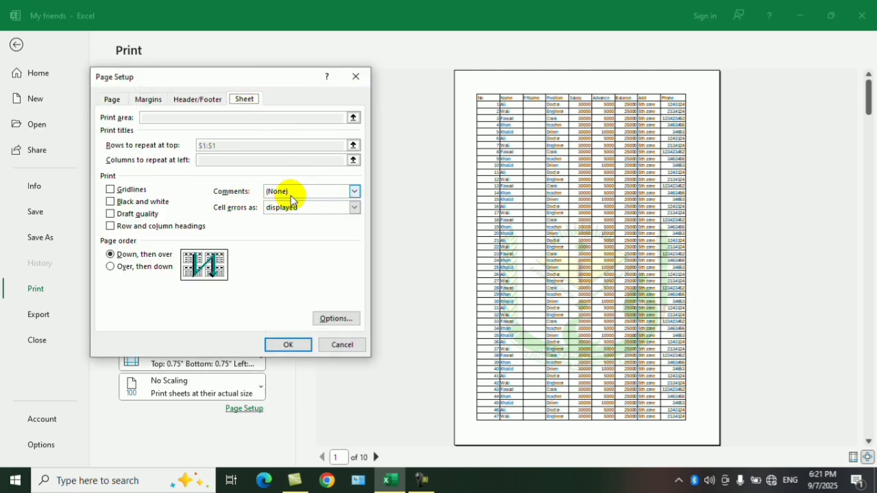
click(354, 192)
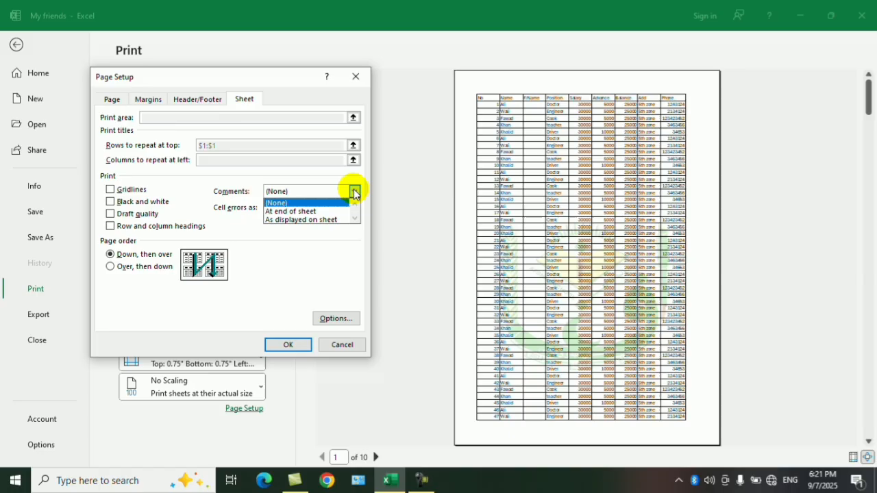
click(310, 212)
click(287, 344)
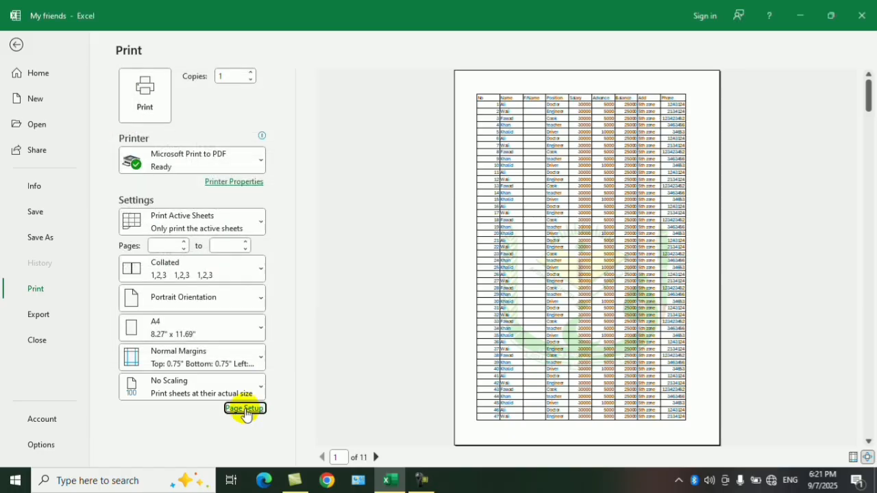
Page through the print preview to the last page to examine how the comment prints
click(375, 457)
click(375, 457)
click(375, 457)
click(375, 457)
click(376, 457)
click(375, 457)
click(375, 457)
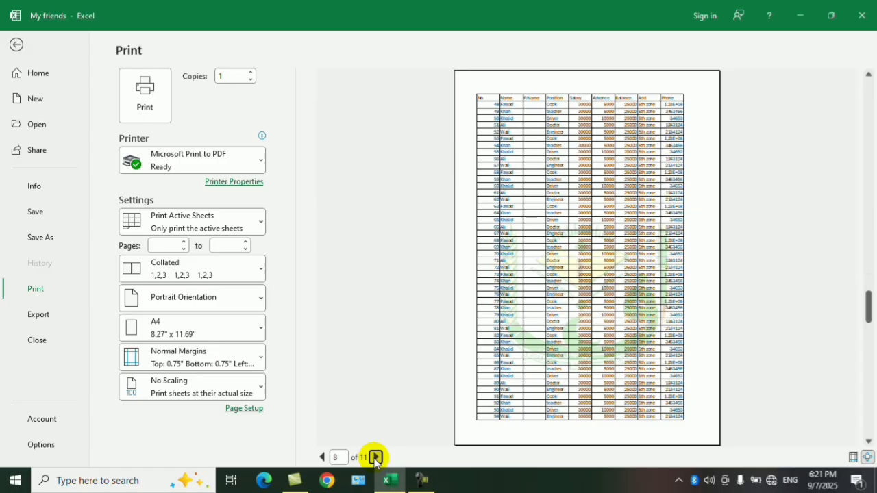
double_click(375, 457)
click(375, 457)
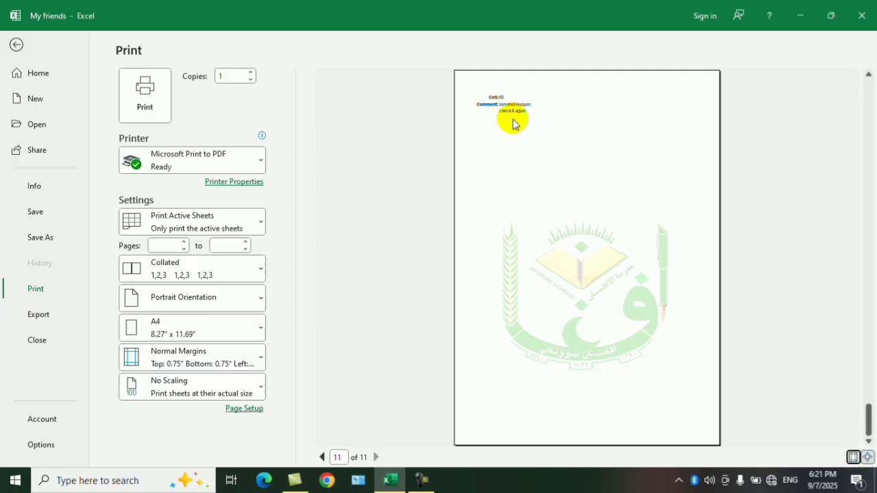
Set the printed comments back to (None) in Page Setup and return to the worksheet
click(246, 409)
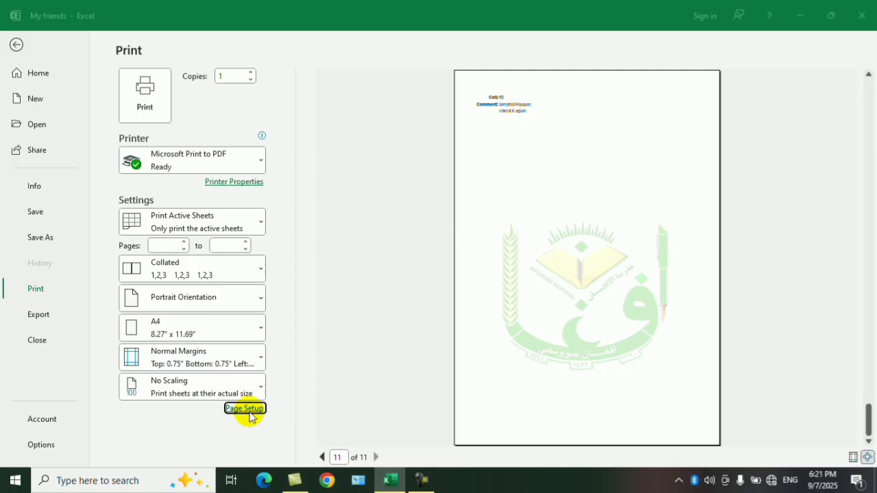
click(246, 101)
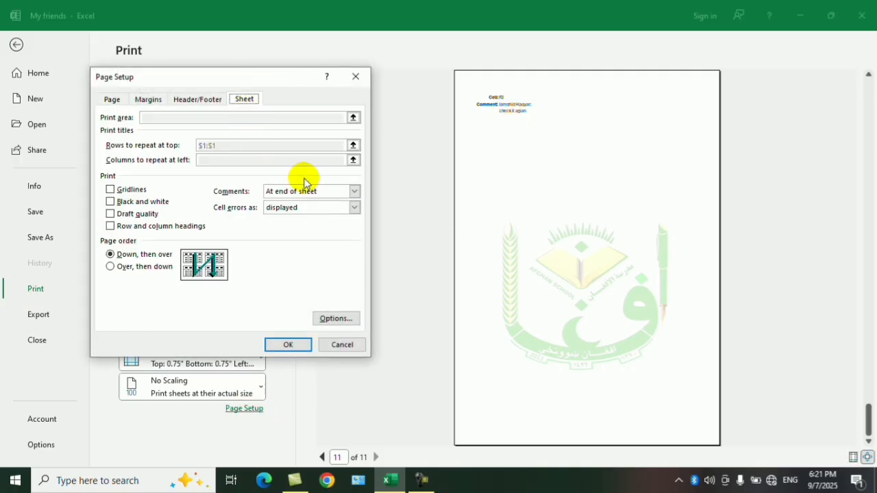
click(355, 191)
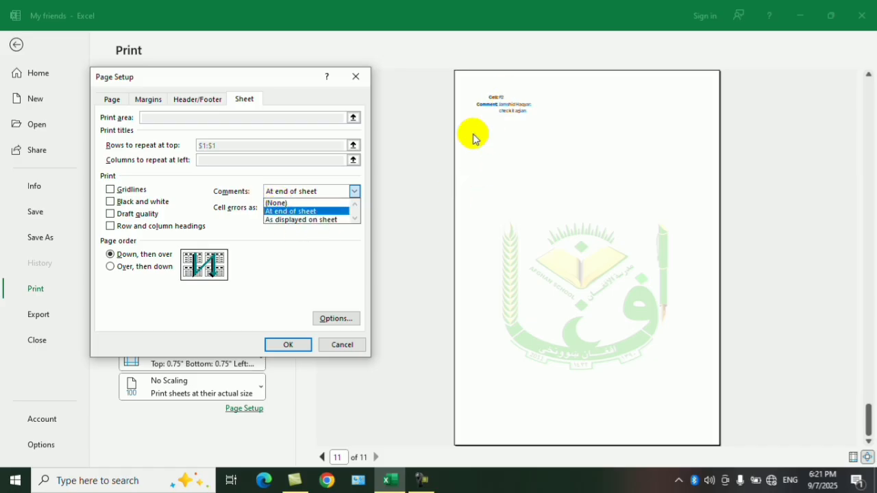
click(282, 203)
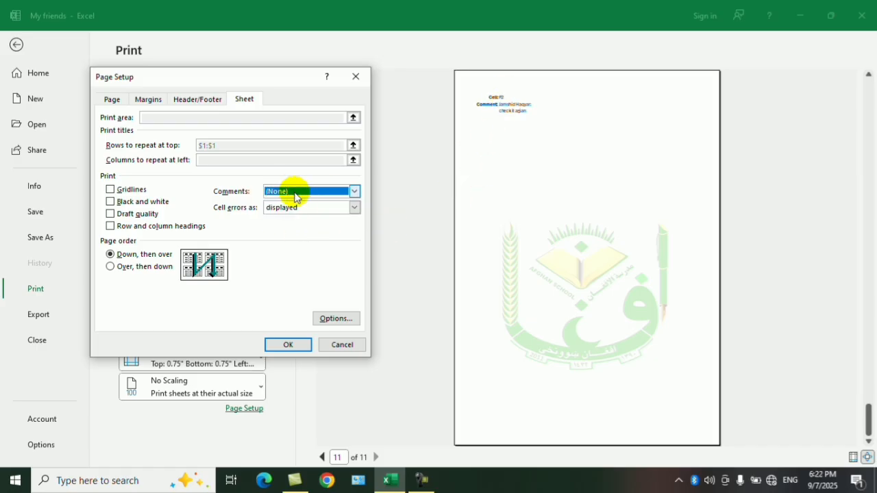
click(288, 345)
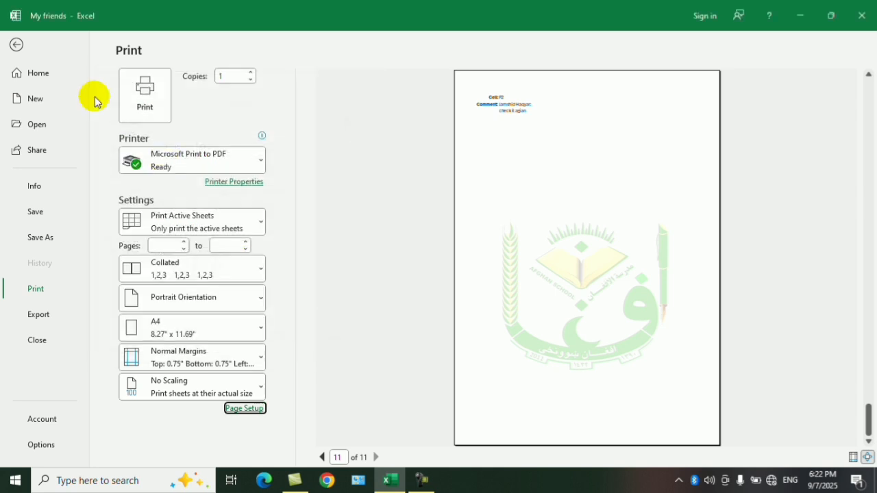
click(11, 43)
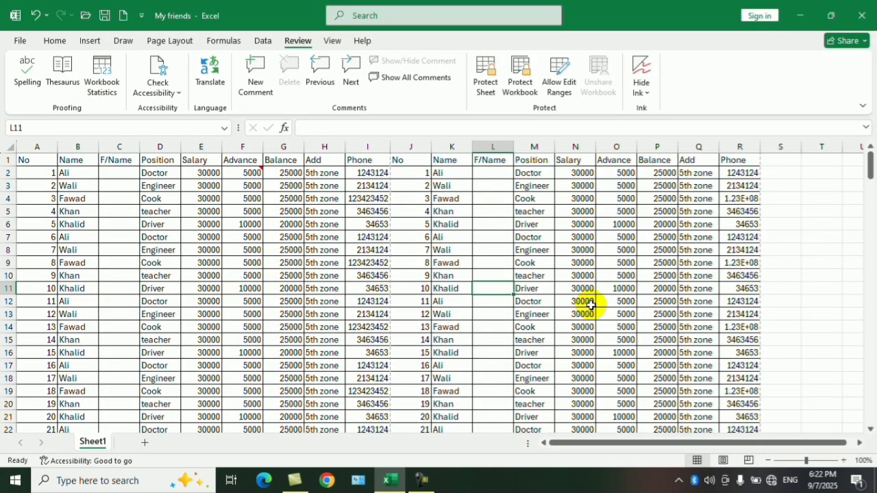
Enter a formula in S6 adding O2 and another Advance value, and enter =P2+P1 in S7
click(783, 226)
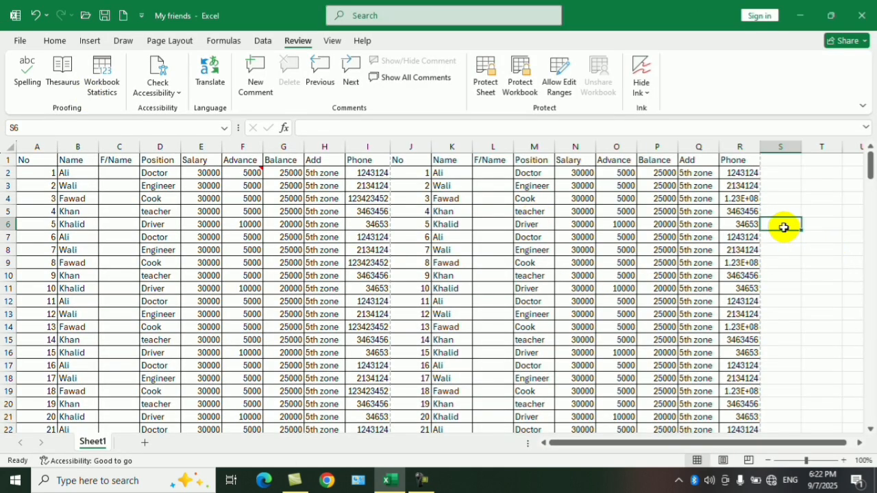
text(=)
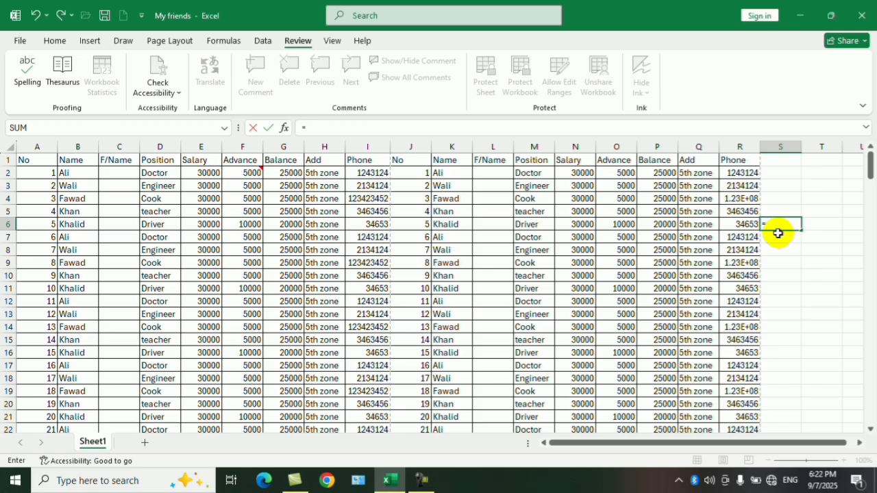
text(s)
key(BackSpace)
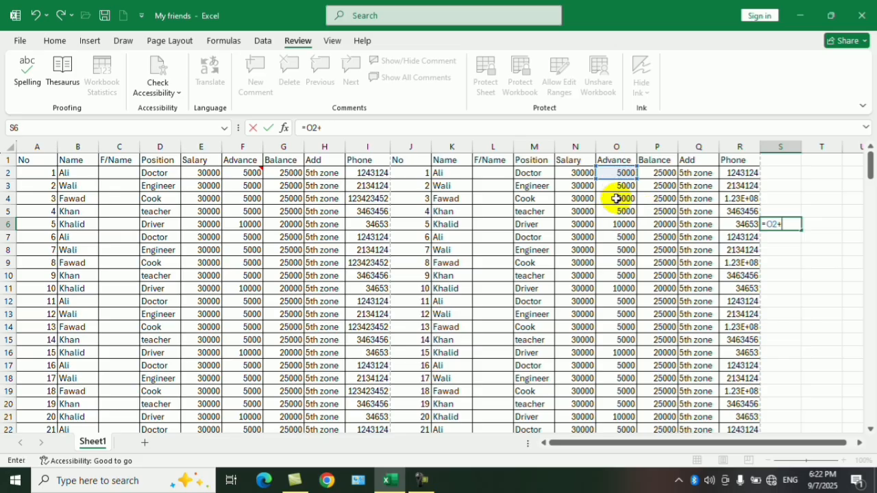
key(Return)
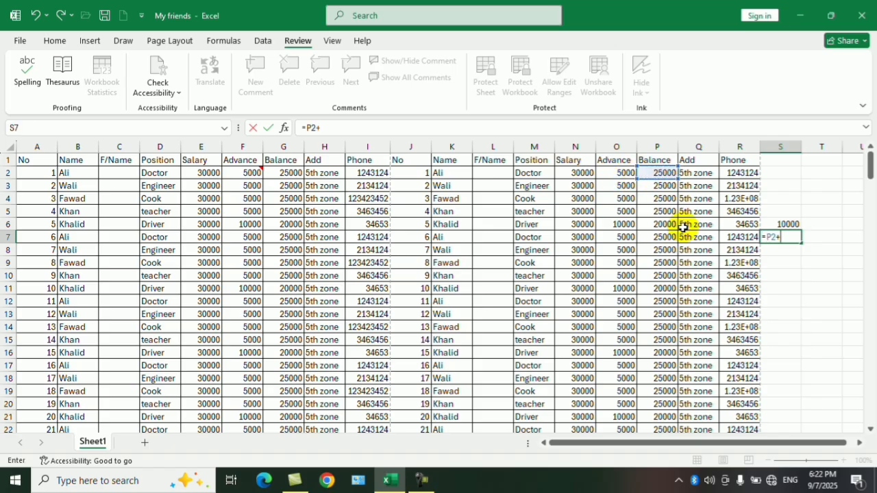
click(666, 161)
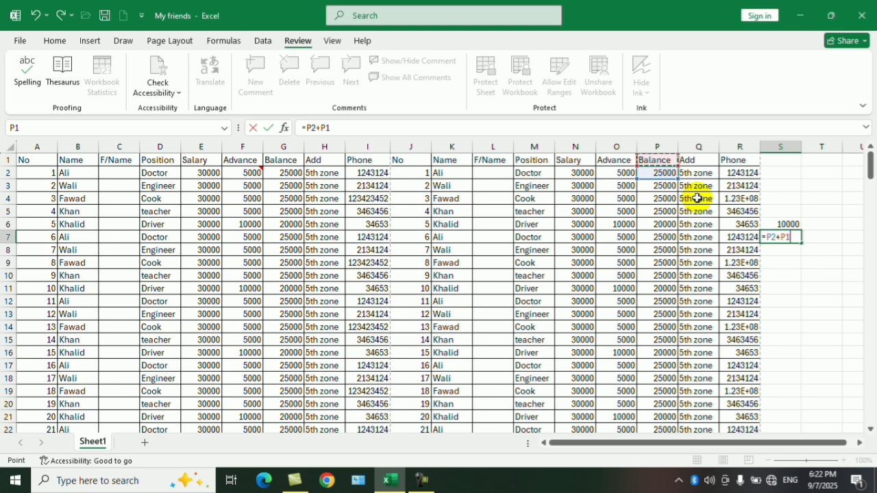
key(Return)
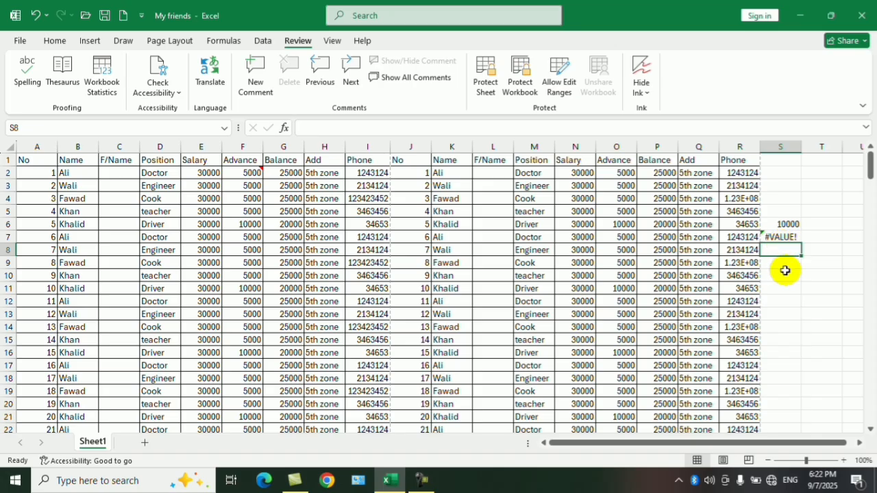
Open the print preview and page forward to page 11 to examine how the formula cells in column S print
click(656, 185)
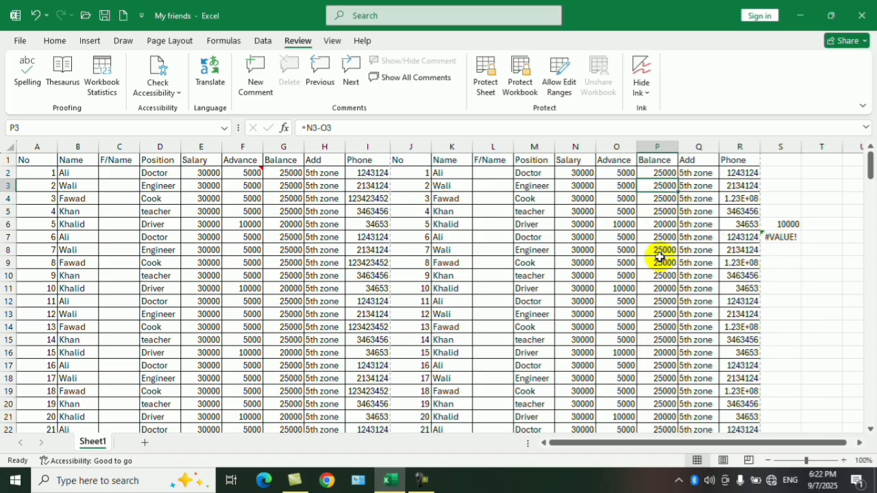
key(ctrl+p)
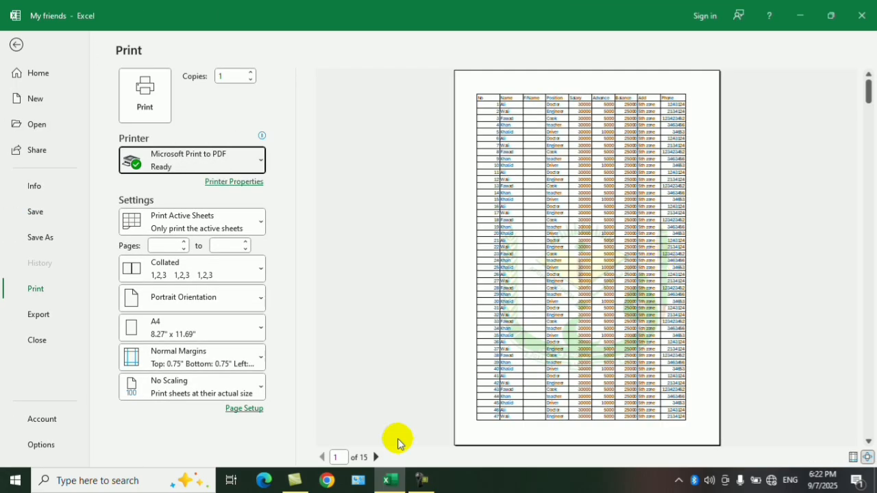
click(376, 456)
click(376, 456)
click(376, 457)
click(376, 457)
click(376, 457)
click(376, 457)
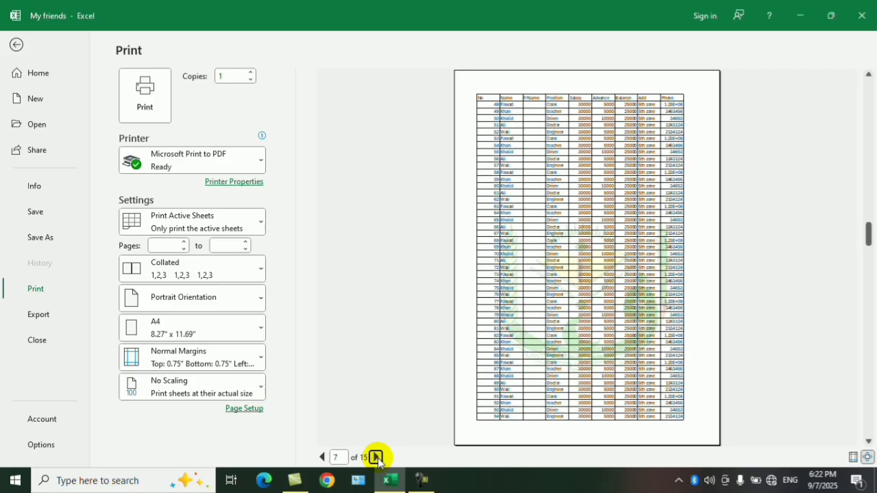
click(376, 457)
click(376, 457)
click(376, 457)
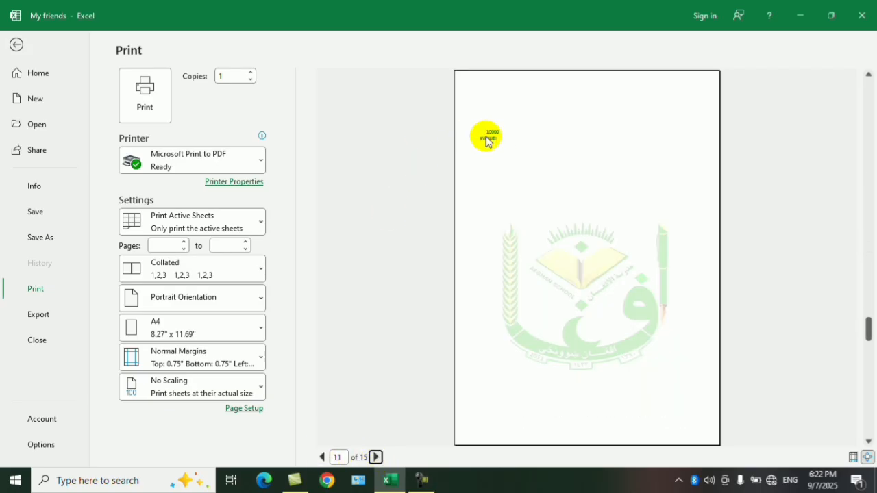
Set cell errors to print as <blank> in the sheet's Page Setup and apply it
click(244, 408)
click(244, 100)
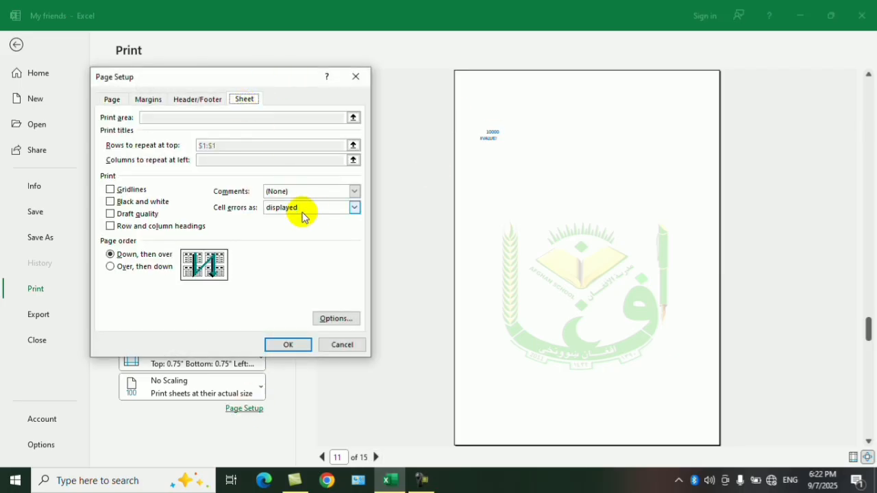
click(354, 210)
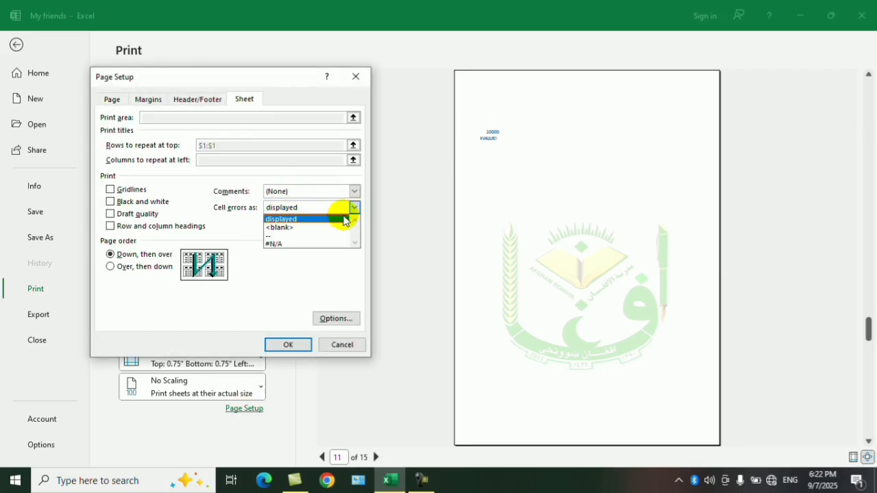
click(301, 227)
click(285, 344)
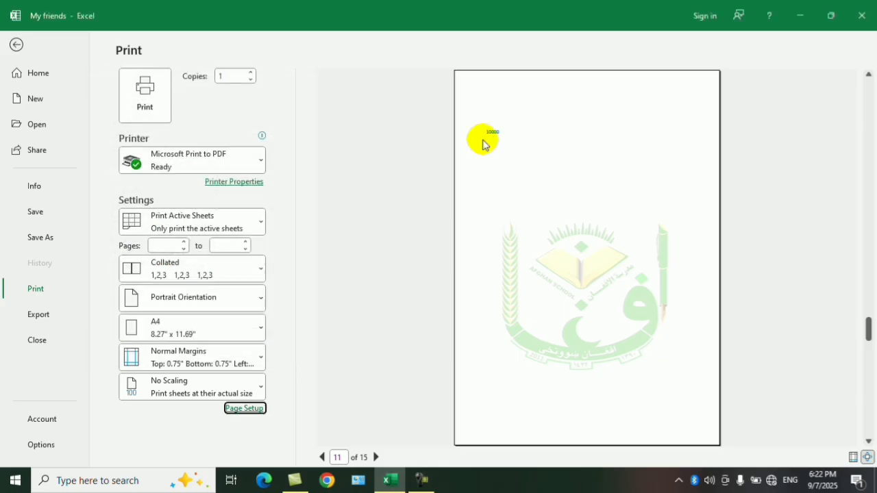
Set cell errors to print as #N/A in the sheet's Page Setup and apply it
click(245, 408)
click(245, 99)
click(354, 208)
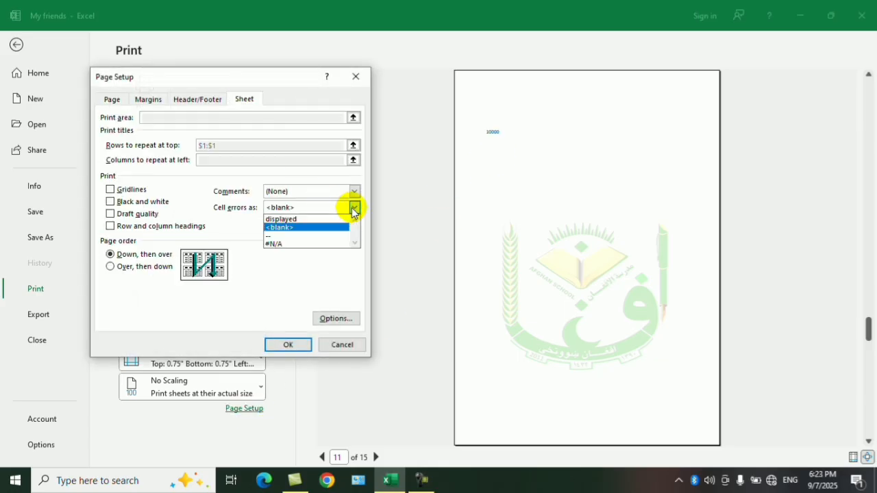
click(283, 244)
click(286, 344)
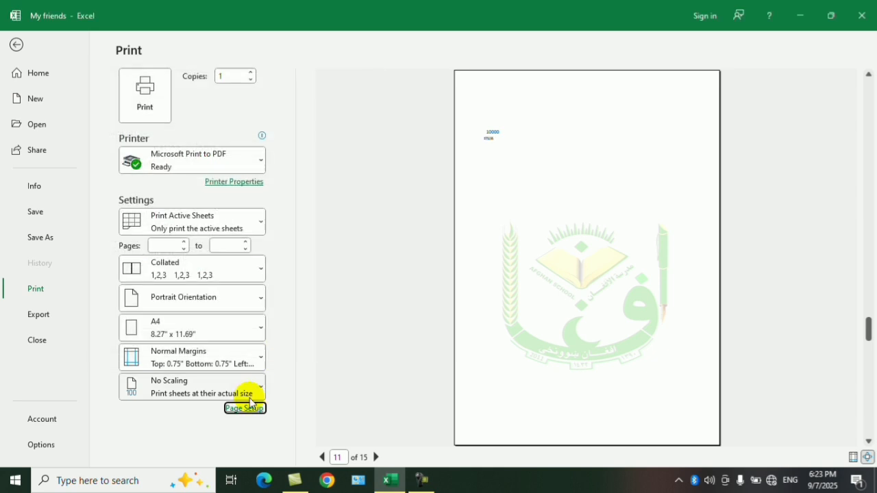
Review the page order options in Page Setup, leave without applying anything, and return to the worksheet
click(253, 410)
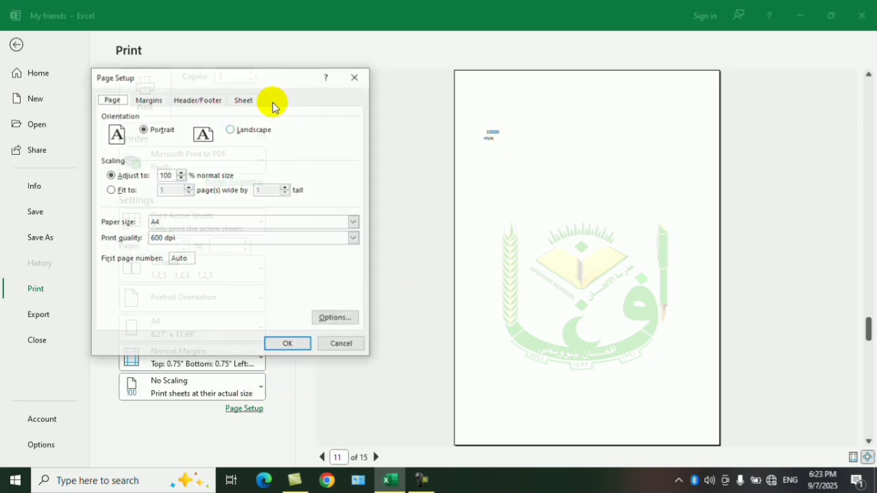
click(248, 99)
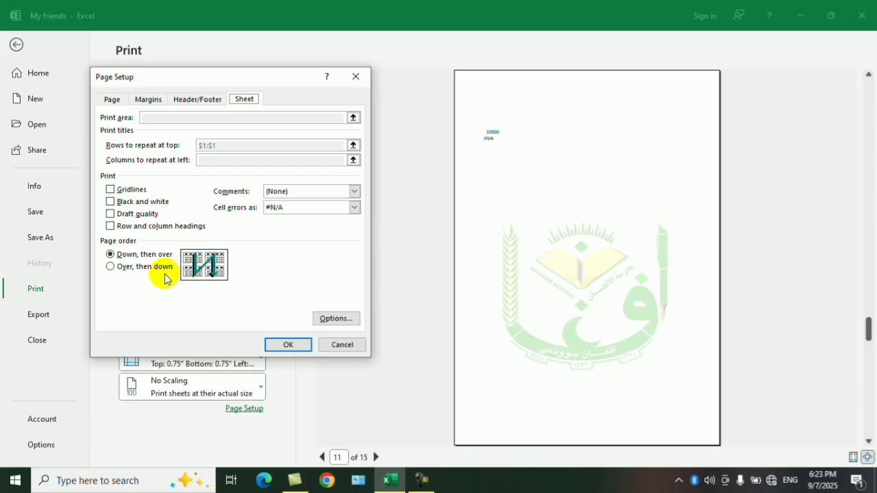
click(342, 344)
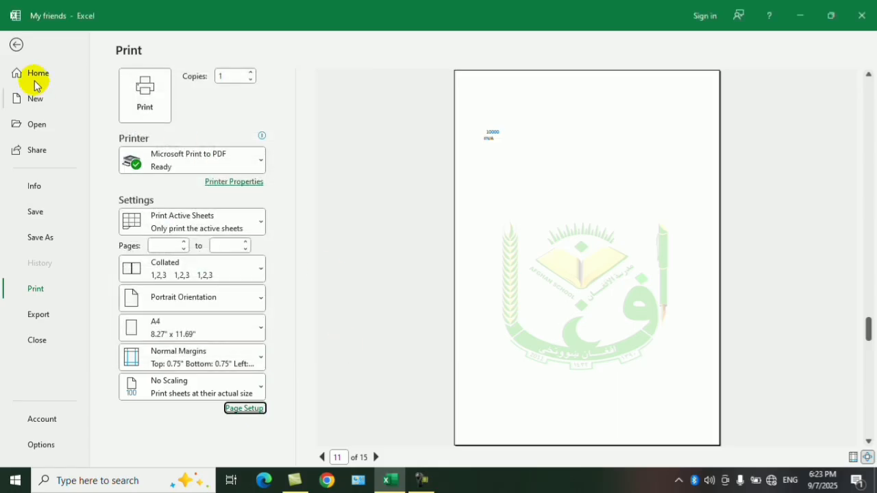
click(17, 44)
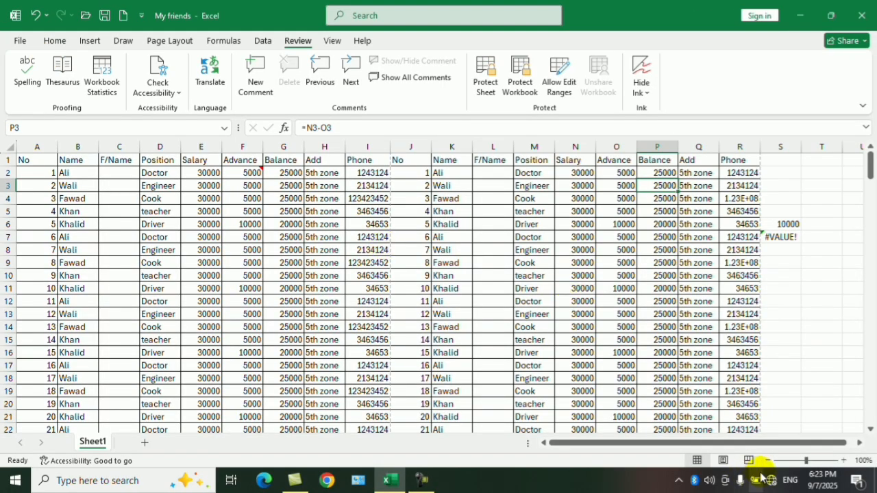
Display the worksheet in Page Break Preview and examine the order in which its pages are numbered
click(747, 459)
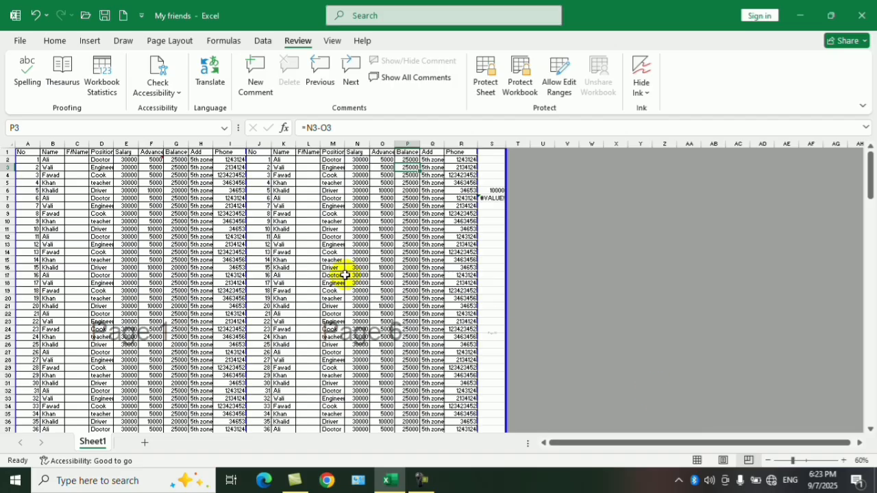
scroll(128, 338, down, 16)
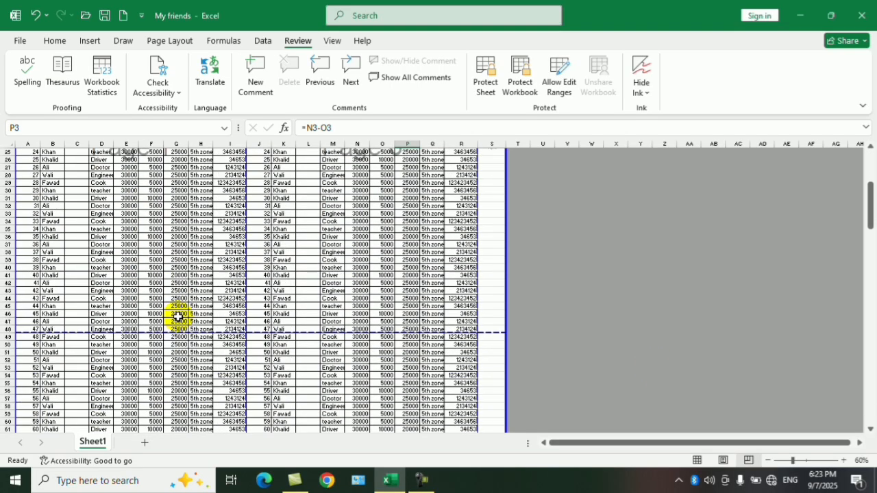
scroll(132, 338, up, 16)
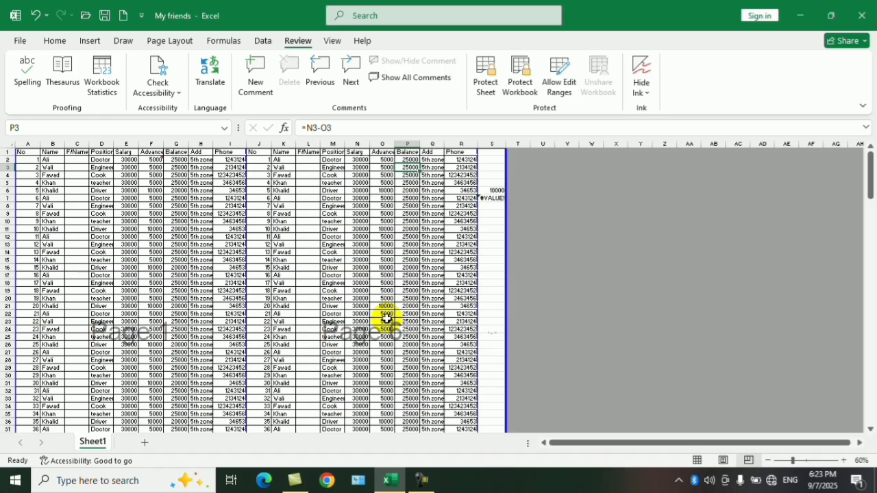
Set the page order to Over, then down in Page Setup and return to the worksheet
key(ctrl+p)
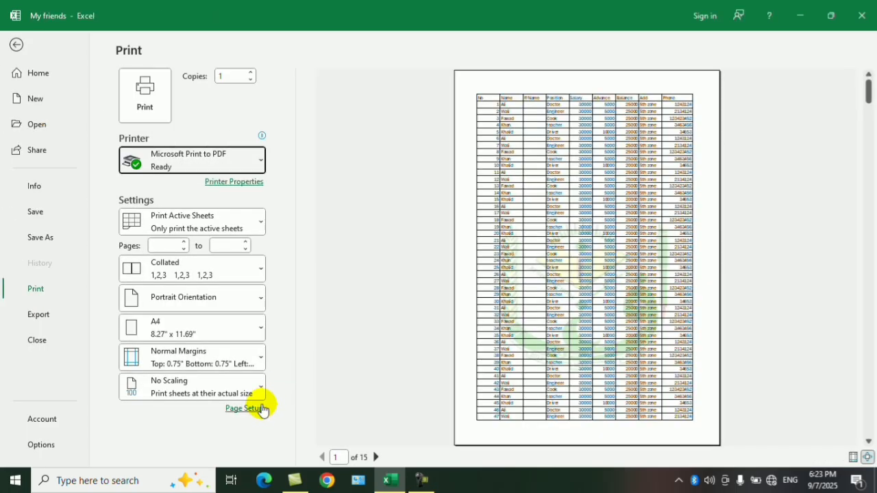
click(261, 409)
click(246, 101)
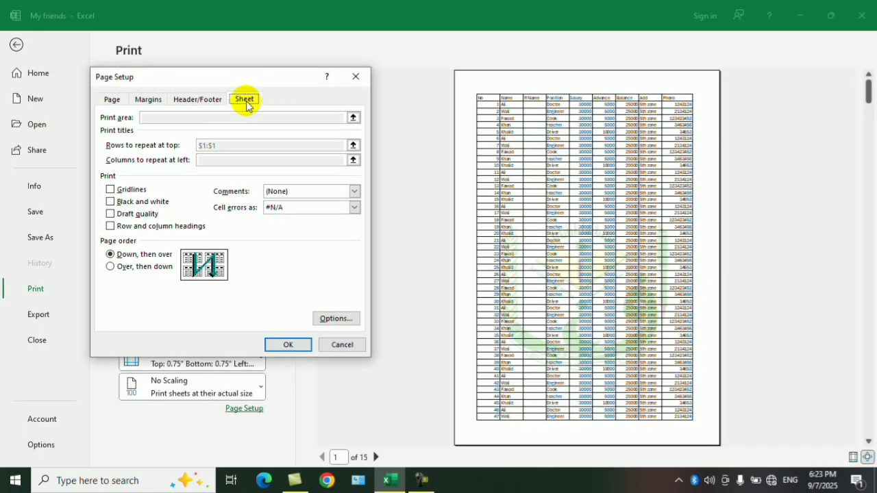
click(111, 266)
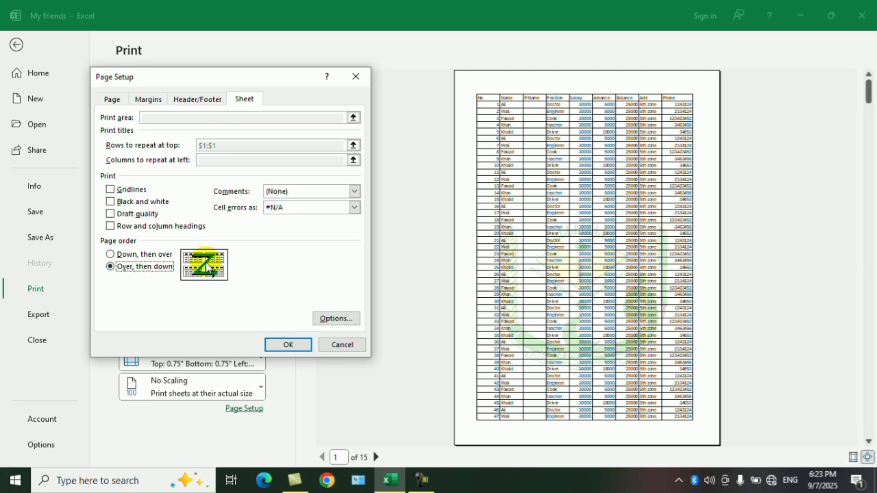
click(287, 344)
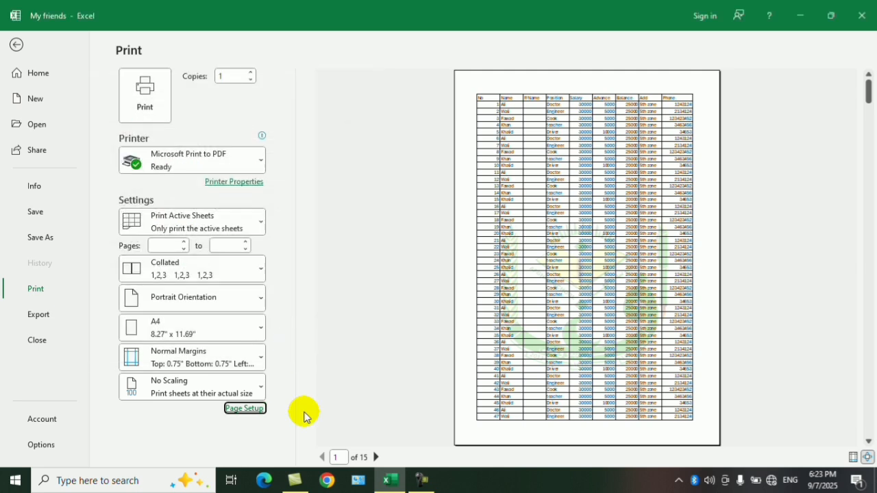
click(16, 45)
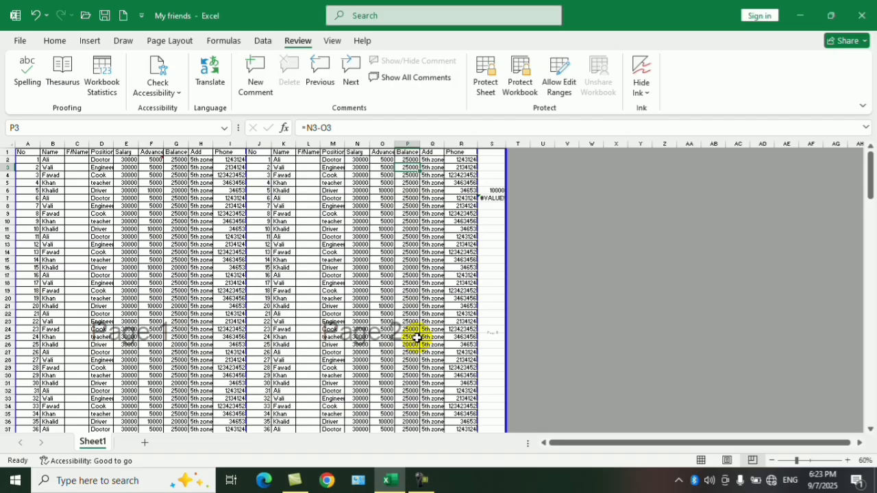
Reopen the sheet's Page Setup from the print preview to review the page order setting
key(ctrl+p)
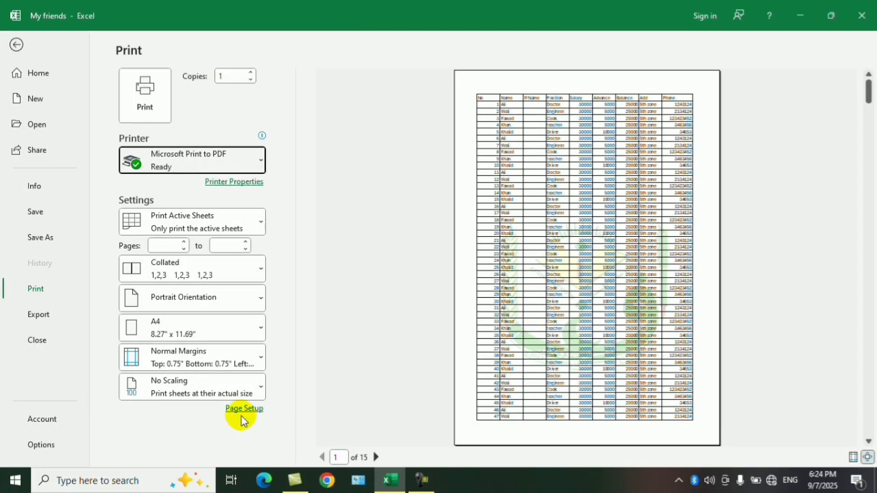
click(244, 408)
click(244, 99)
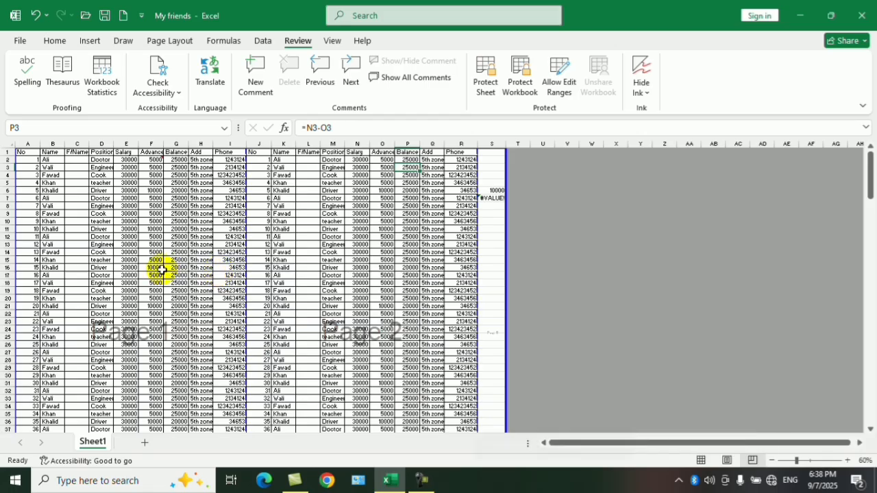
Insert the Afghan school picture from the Photos folder on Local Disk (D:) into the right section of the custom header and apply it
click(173, 290)
key(ctrl+p)
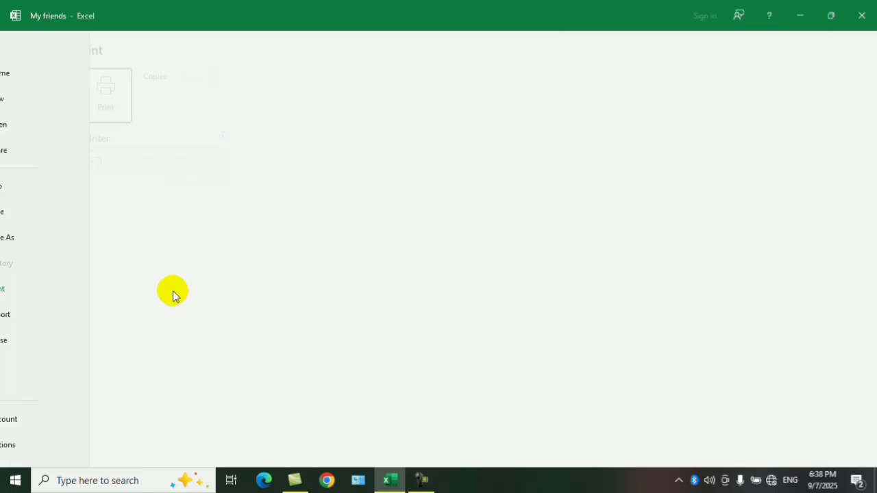
click(247, 409)
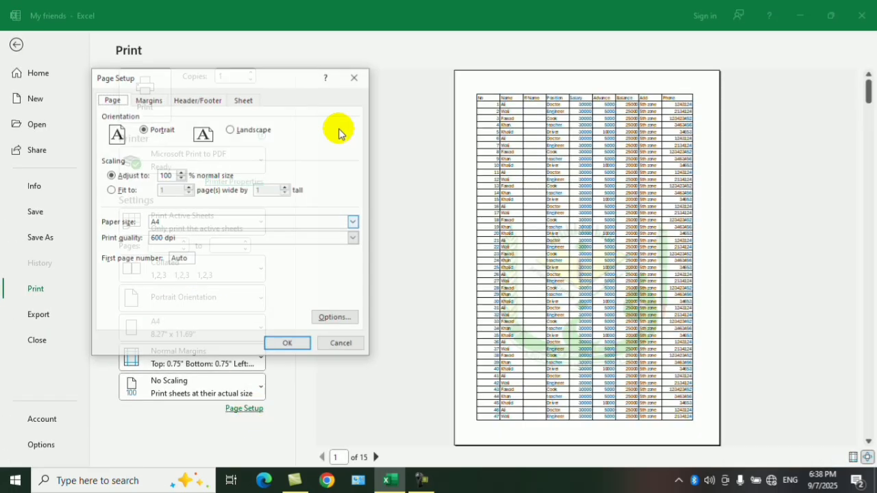
click(205, 99)
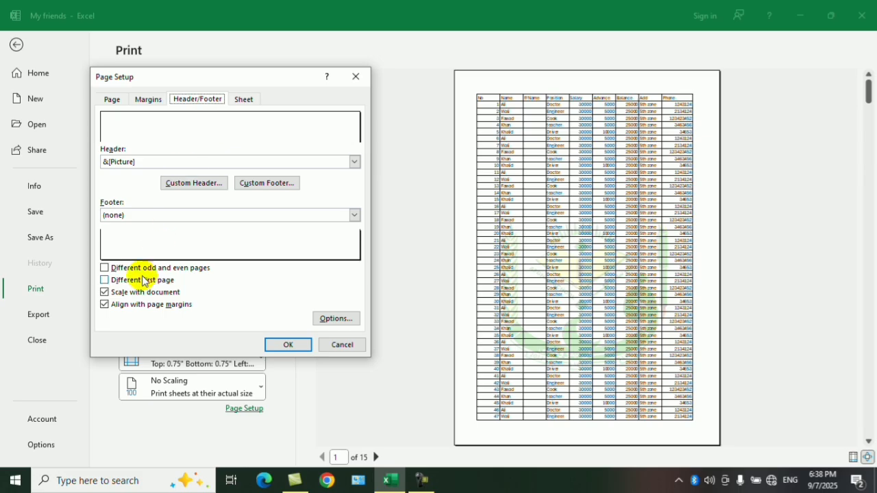
click(204, 185)
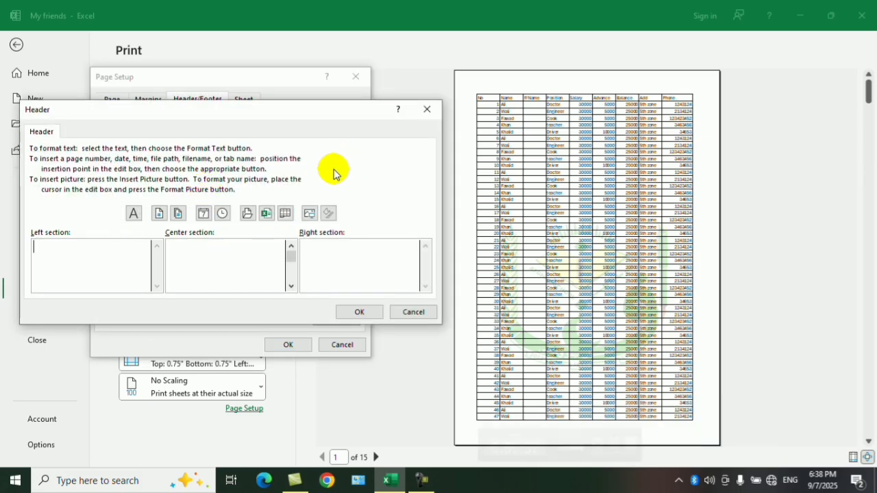
click(350, 261)
click(308, 215)
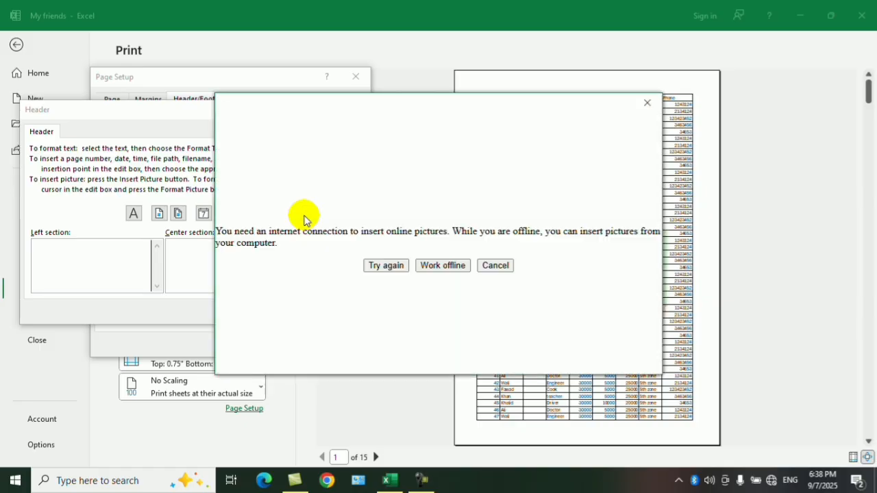
click(440, 265)
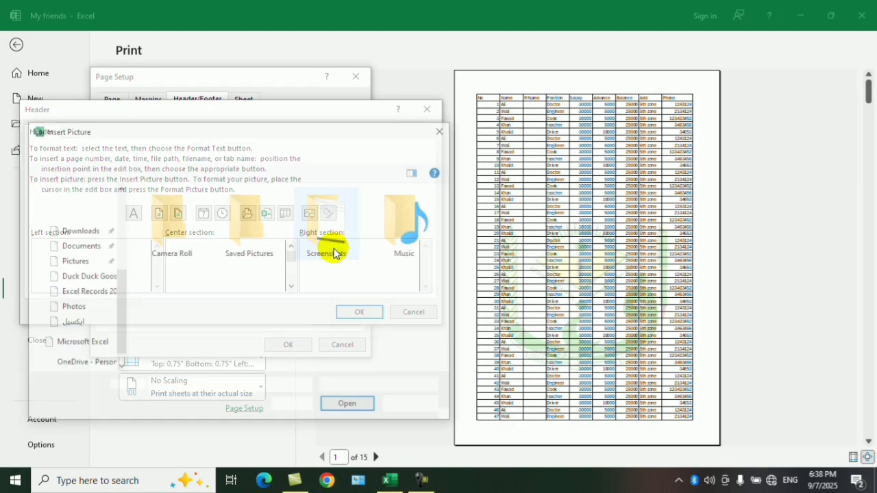
click(79, 354)
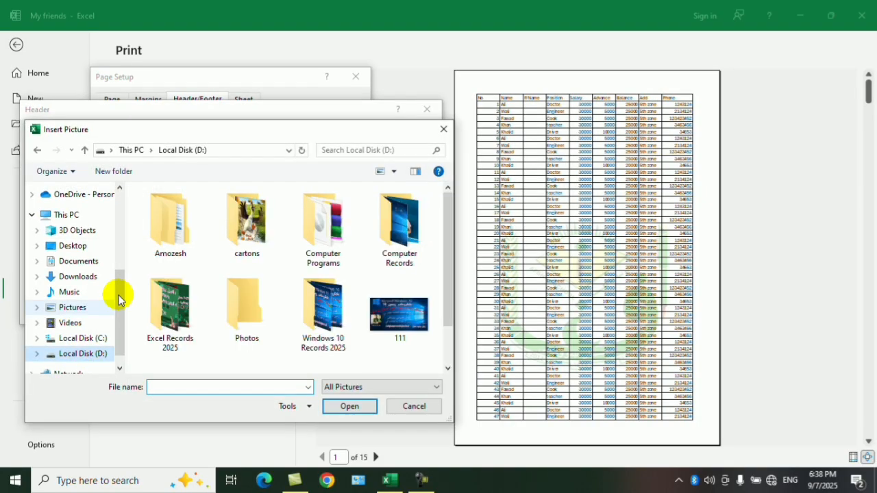
double_click(246, 305)
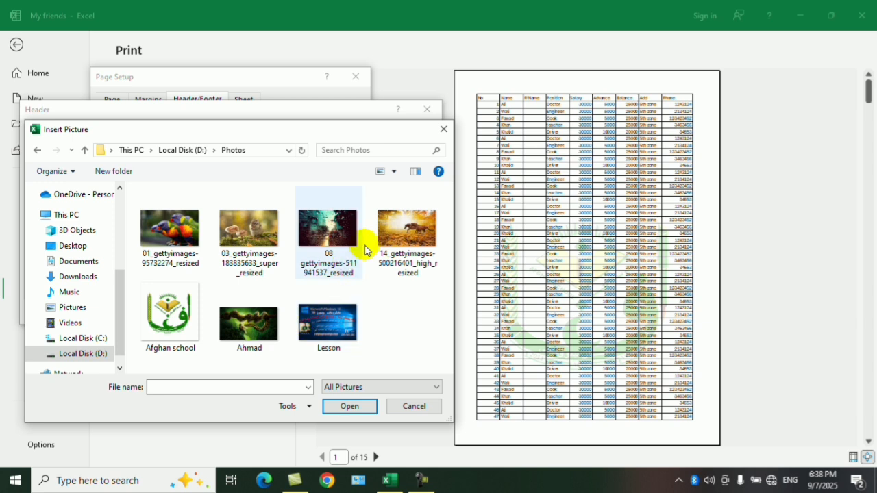
double_click(170, 313)
click(359, 311)
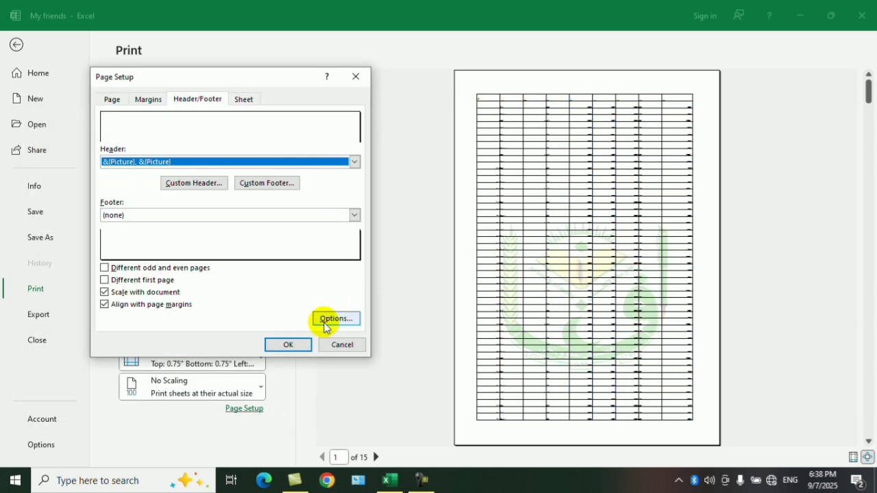
click(287, 345)
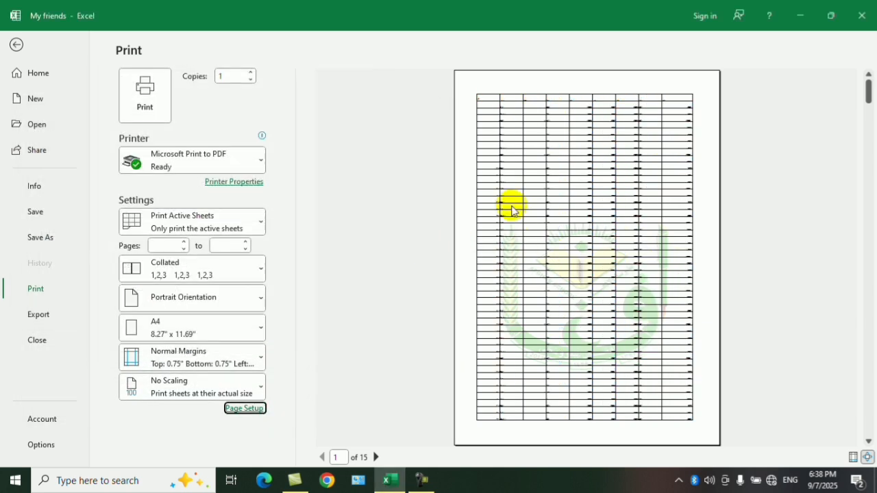
Resize the picture in the header's right section to 0.95" high and 0.95" wide and apply the change
click(248, 409)
click(243, 99)
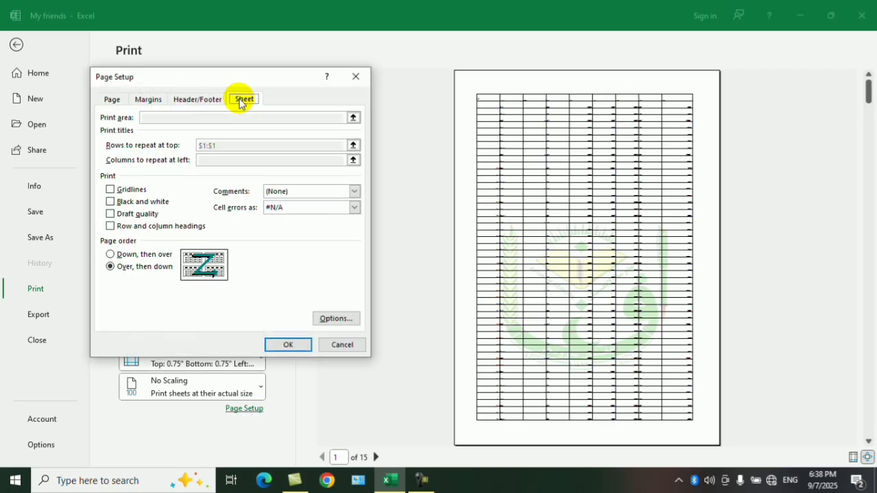
click(198, 100)
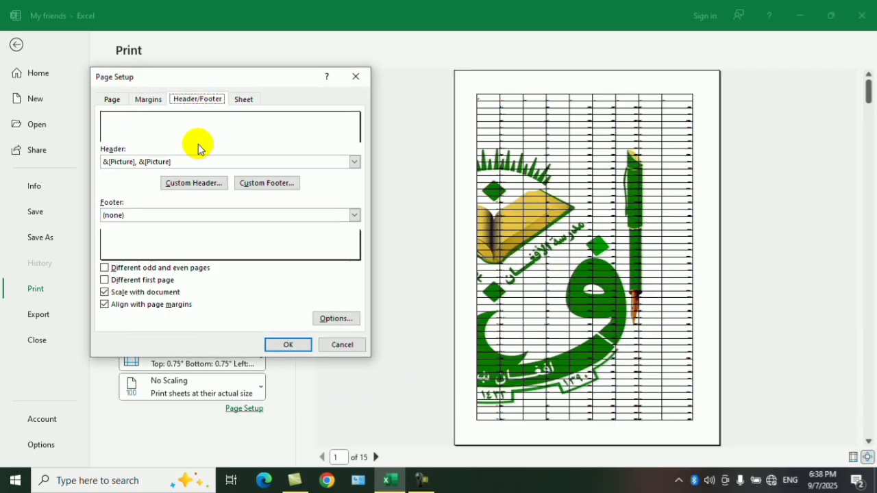
click(194, 183)
click(362, 247)
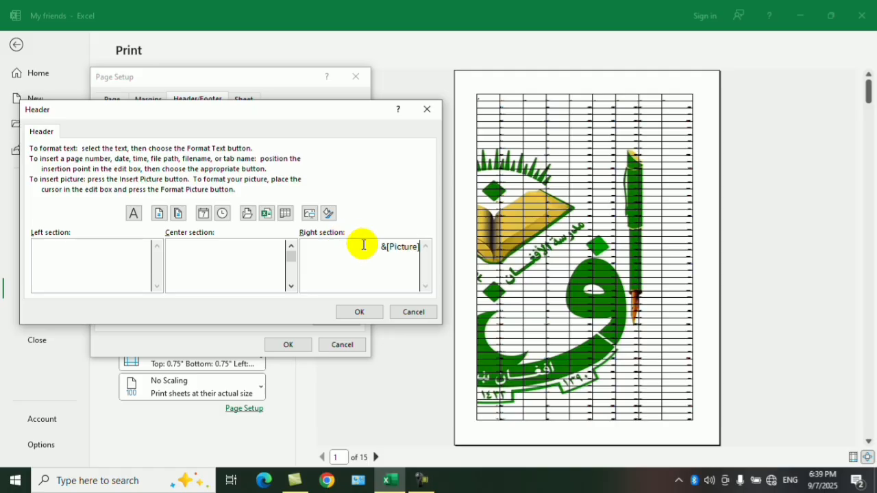
click(330, 213)
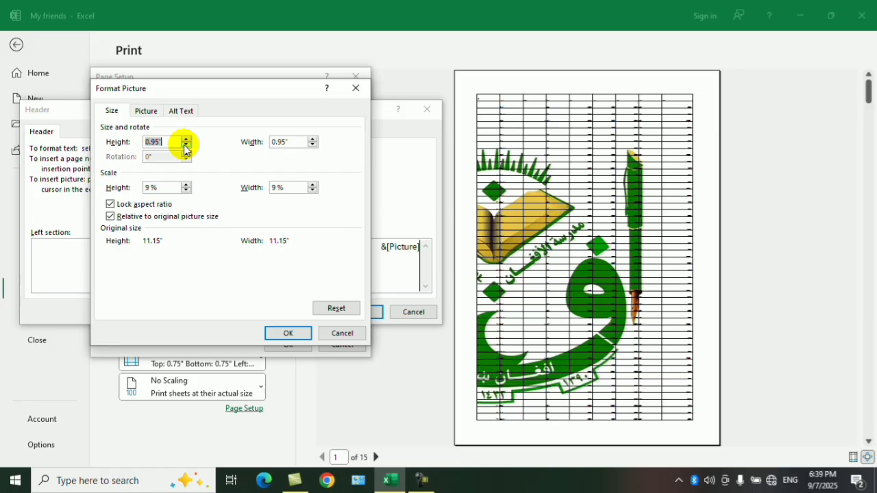
click(288, 333)
click(356, 312)
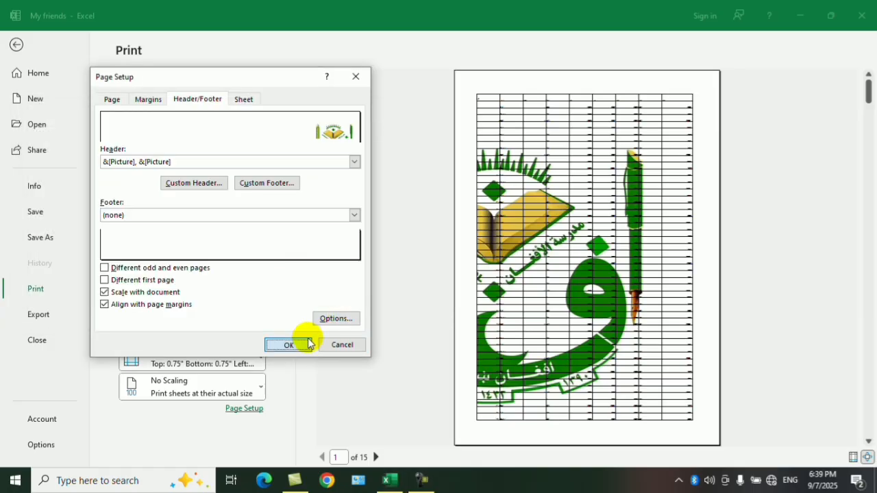
click(301, 344)
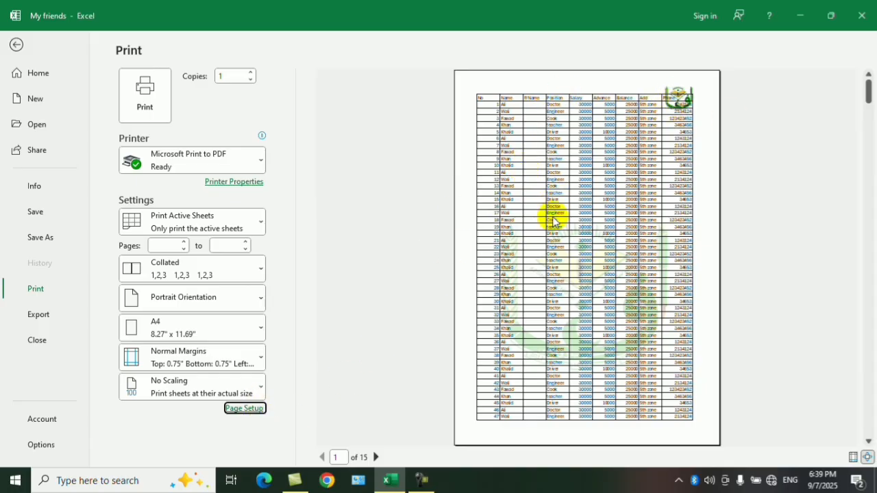
Set the top page margin to 1.75 in Page Setup and apply it
click(245, 408)
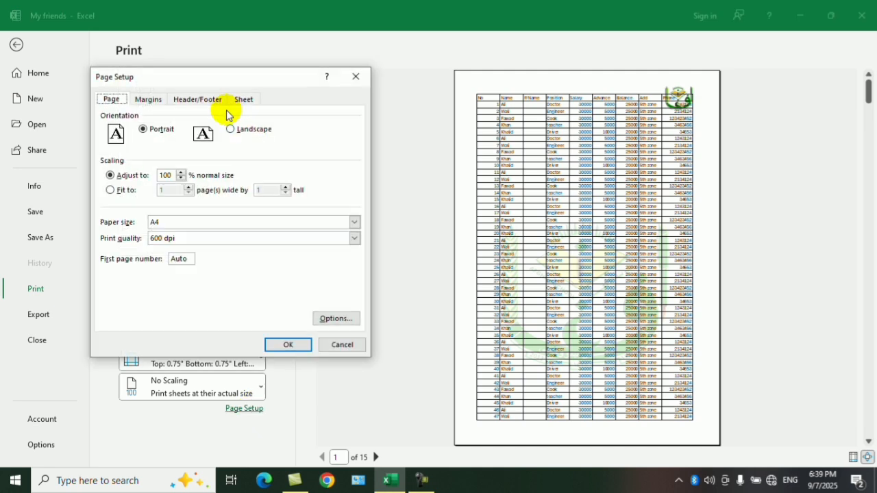
click(196, 99)
click(148, 99)
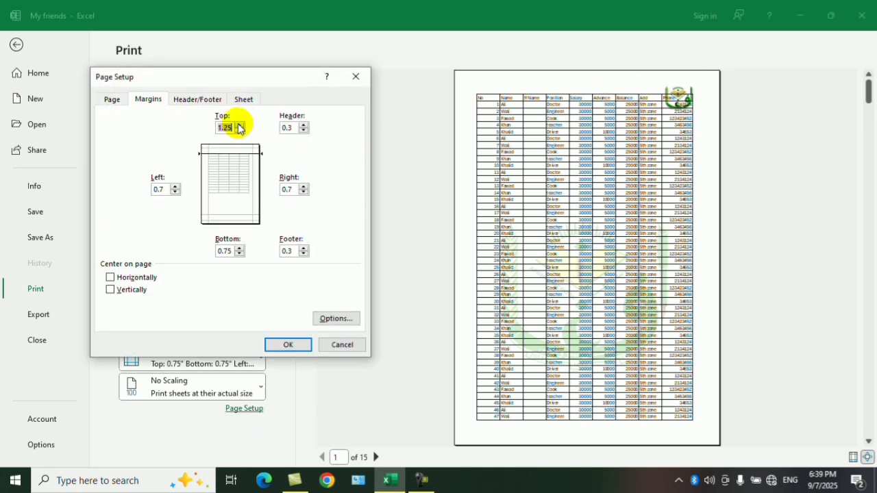
click(288, 345)
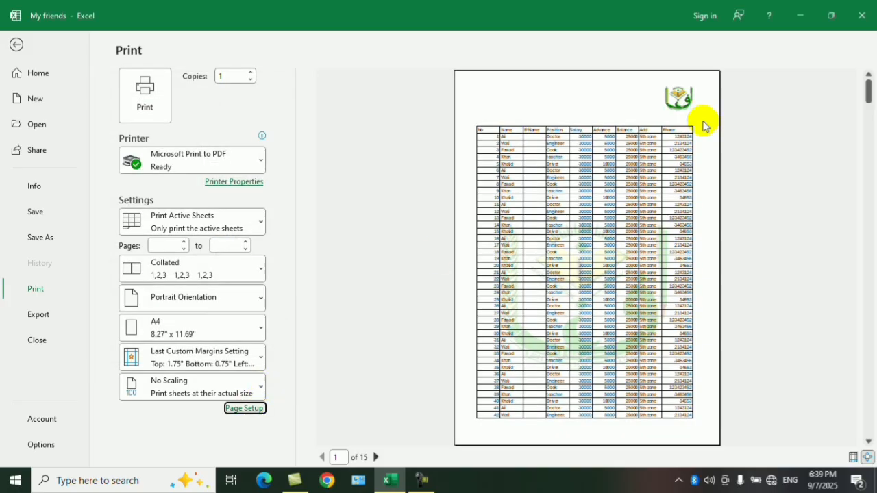
Delete the picture code and blank lines from the center section of the sheet's custom header
click(245, 408)
click(197, 101)
click(197, 182)
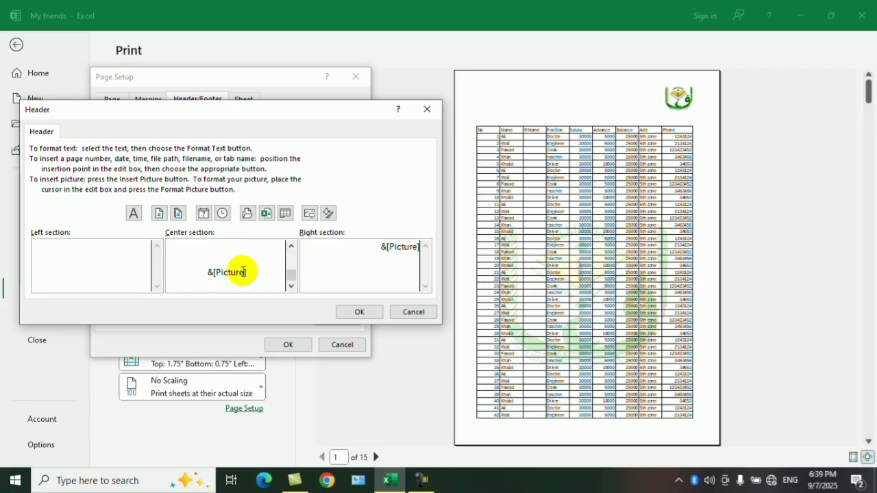
drag(197, 274, 251, 274)
key(Delete)
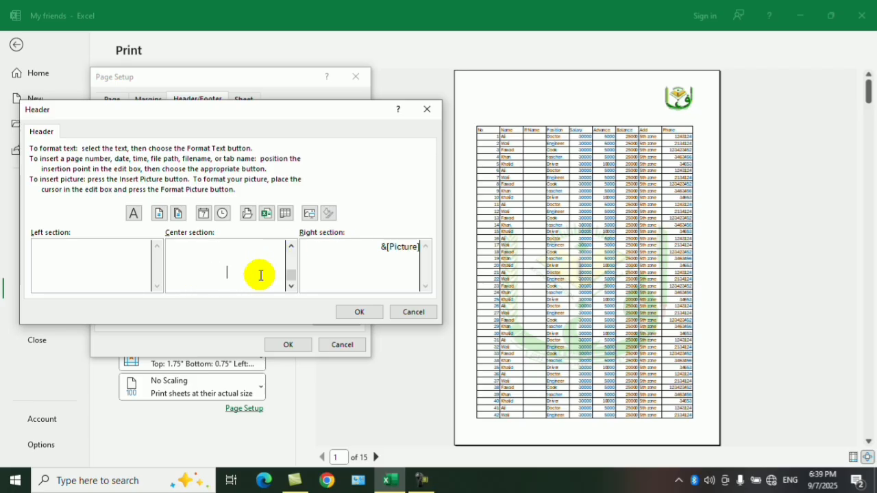
mouse_move(290, 274)
mouse_down()
mouse_move(284, 239)
mouse_move(268, 254)
mouse_move(288, 274)
mouse_up()
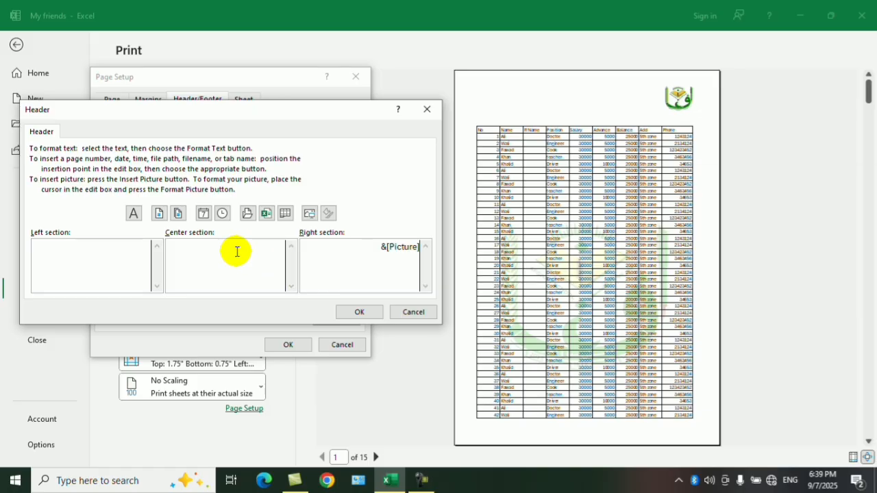
Enter the lines "د پوهنی وزارت", "د کابل ښار د پوهنی ریاست", "د پنځمی ښونیزی حوزی آمریت" and "افغان خصوصی ښوونځی" in the header's center section and apply
key(super+space)
text(است)
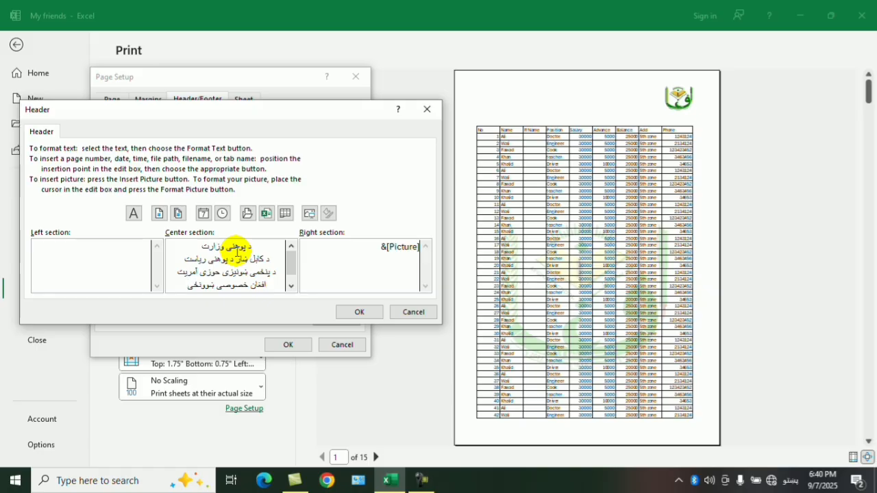
click(359, 312)
click(275, 343)
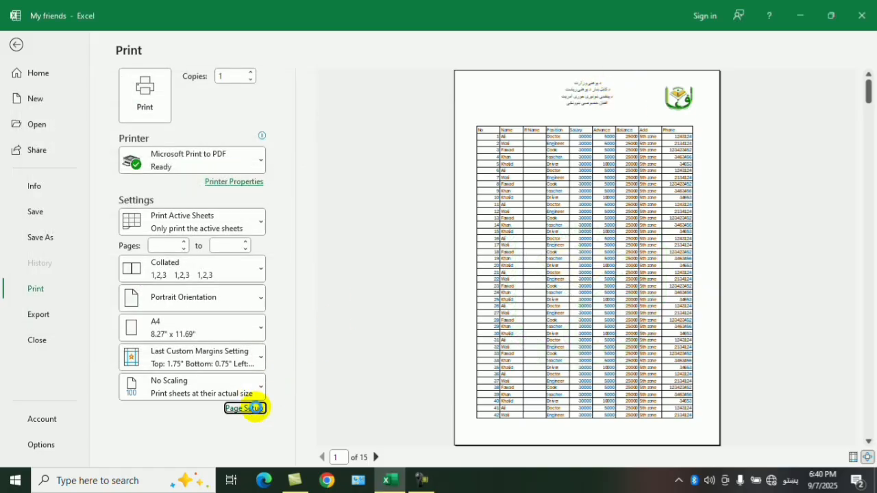
Format the first line of the header's center section, "د پوهنی وزارت", as bold at size 16 and apply the change
click(247, 408)
click(218, 101)
click(204, 185)
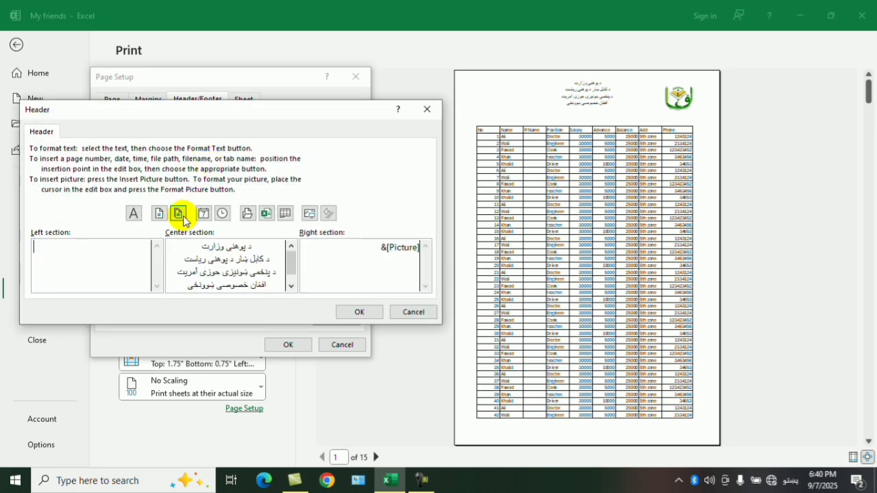
drag(182, 248, 209, 245)
click(291, 245)
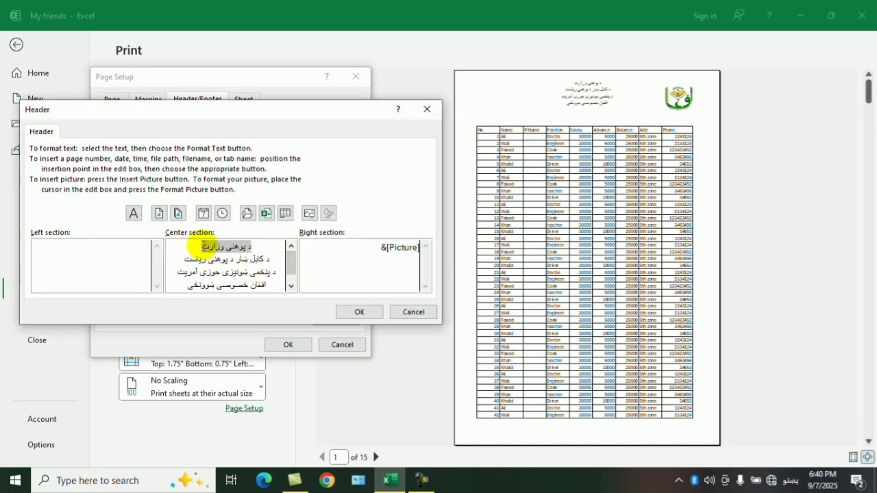
click(144, 217)
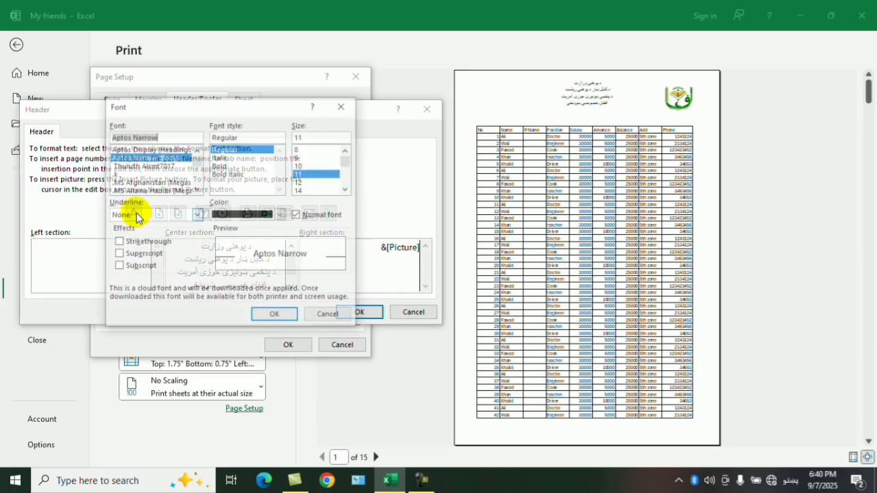
click(227, 168)
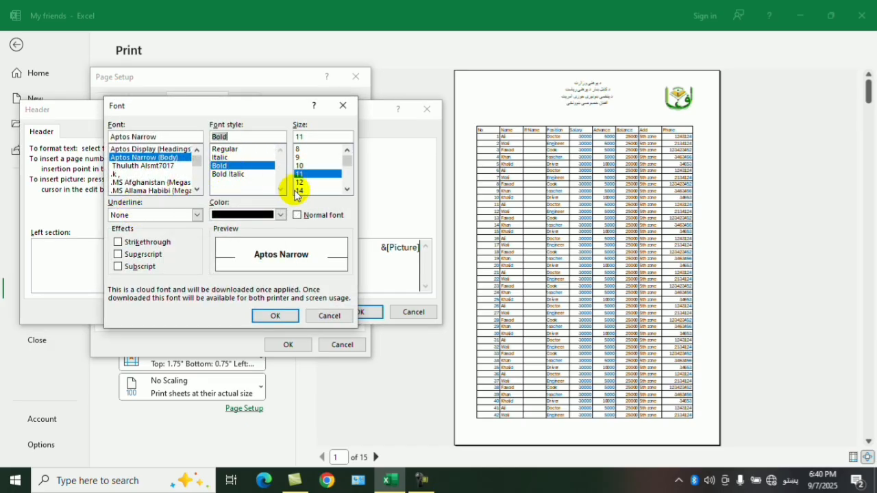
click(348, 189)
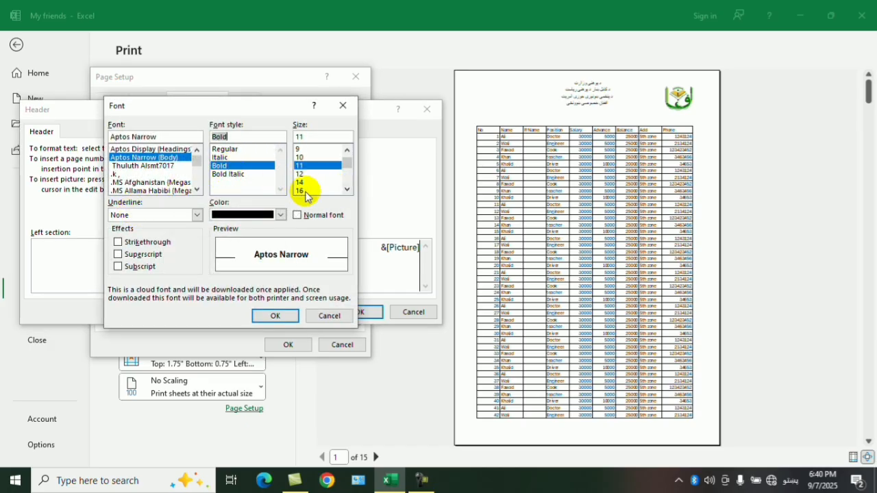
click(312, 190)
click(295, 314)
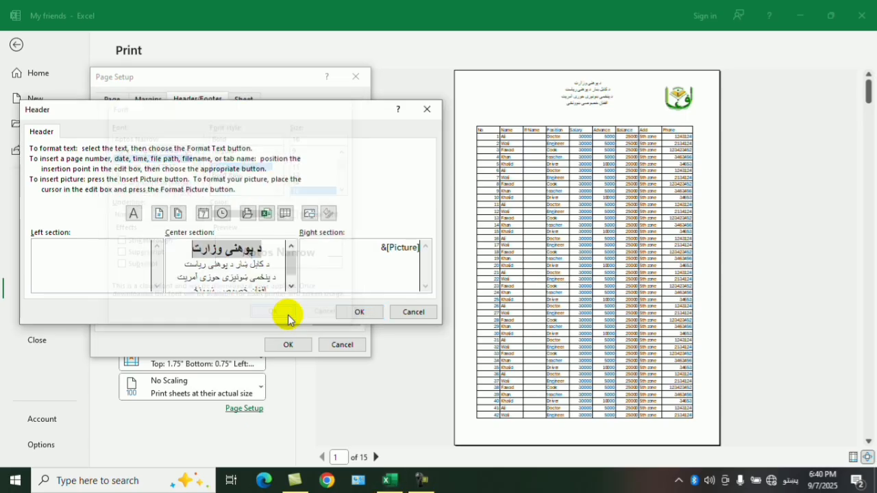
click(359, 312)
click(288, 344)
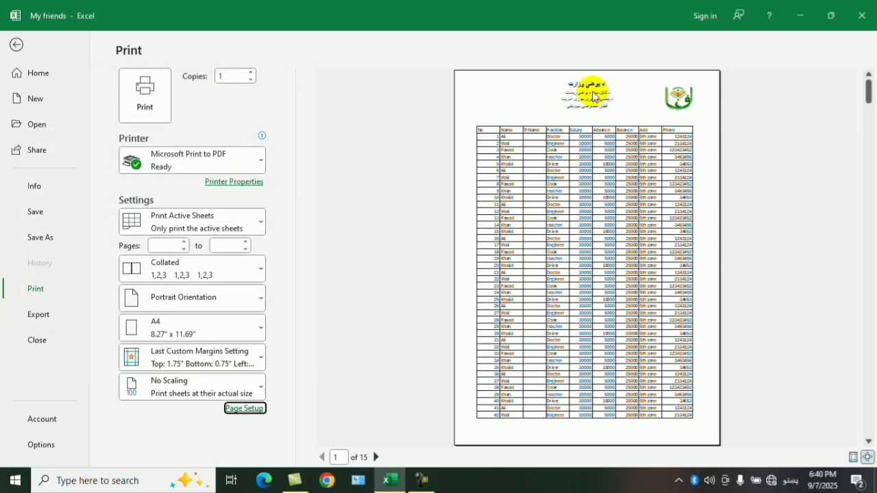
Set the second line of the header's center section, "د کابل ښار د پوهنی ریاست", to font size 14 and apply it
click(245, 408)
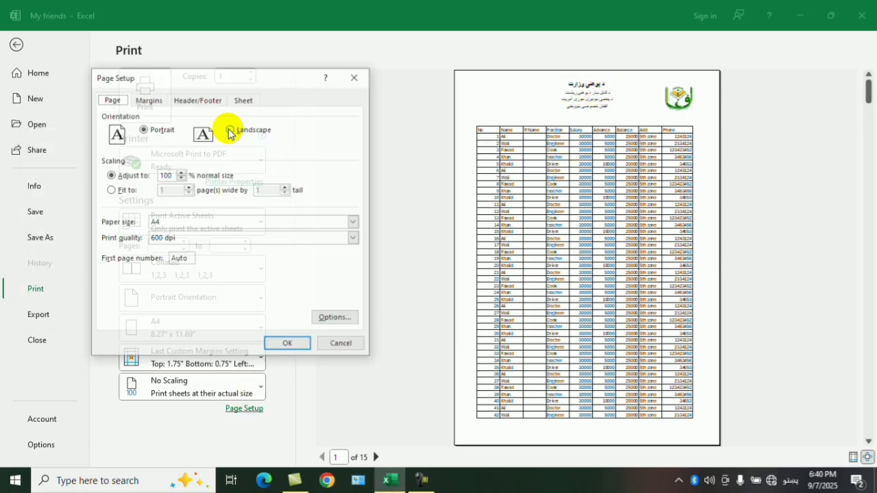
click(197, 100)
click(203, 180)
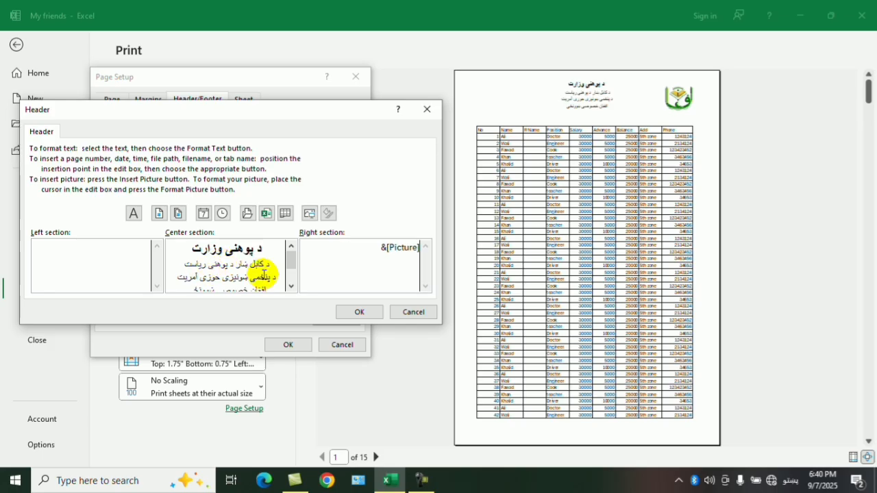
scroll(266, 263, down, 1)
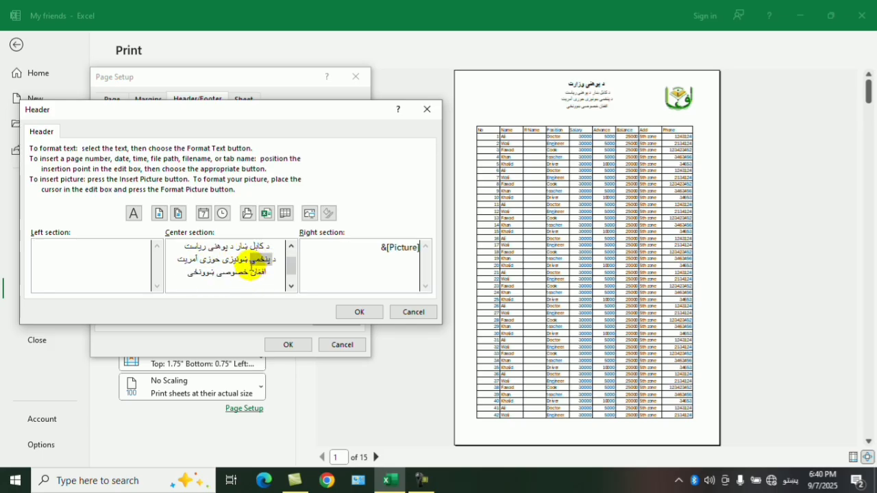
scroll(291, 267, up, 1)
drag(186, 262, 263, 264)
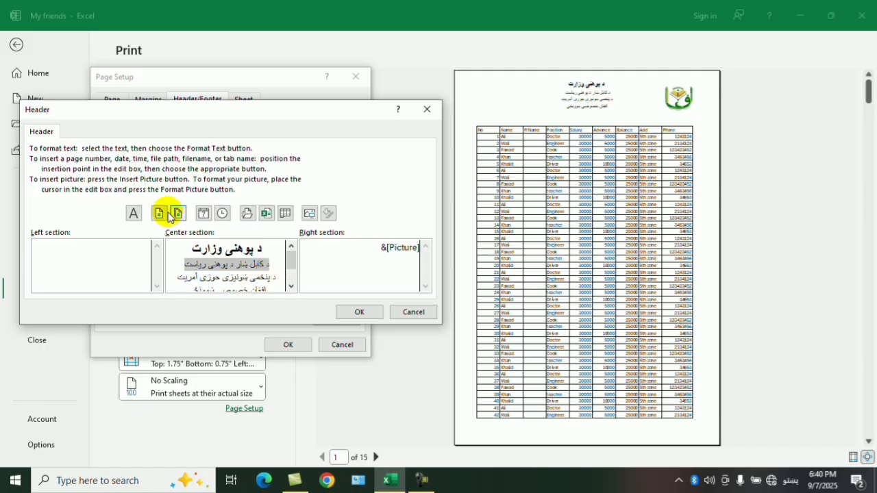
click(133, 213)
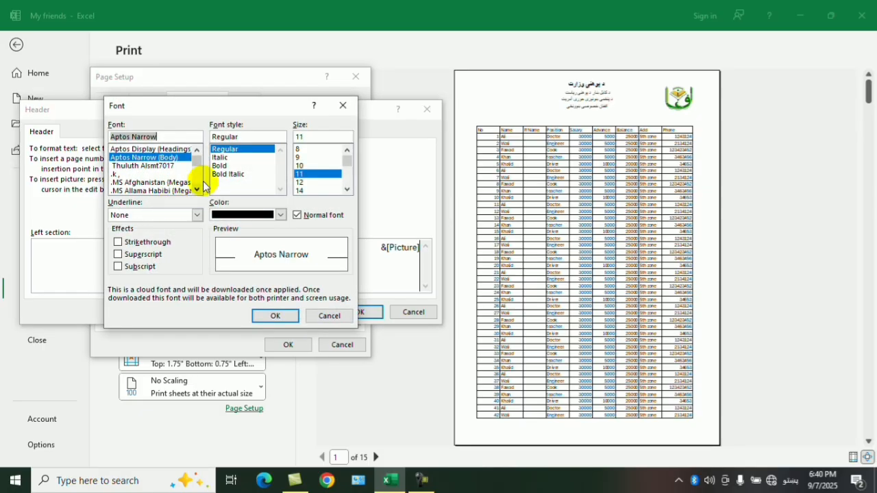
click(304, 190)
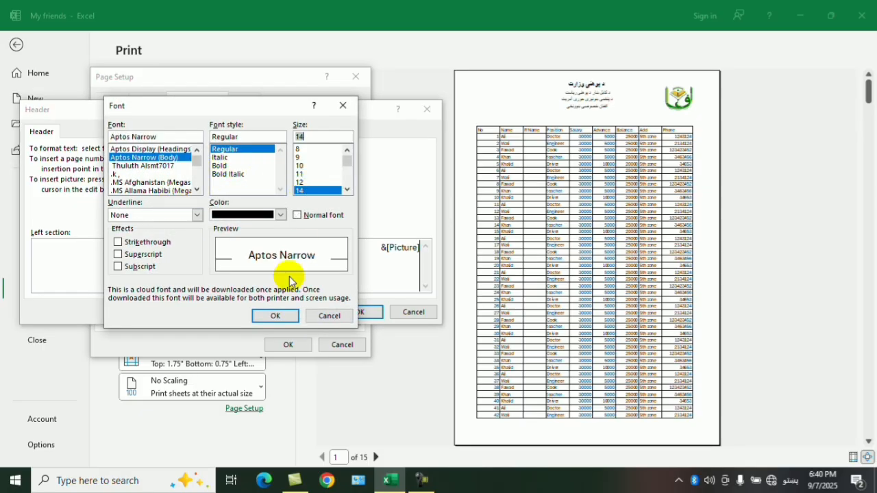
click(346, 315)
click(358, 313)
click(288, 344)
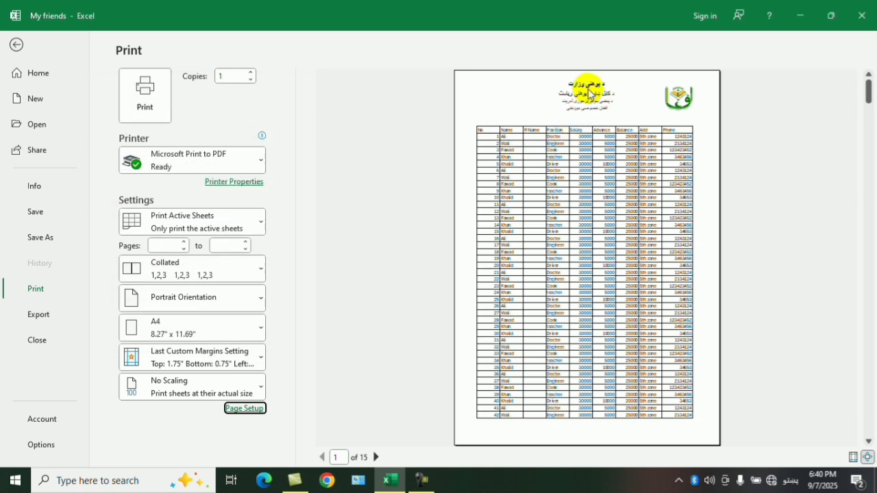
Insert the school logo picture from the computer's files into the left section of the custom header
click(244, 408)
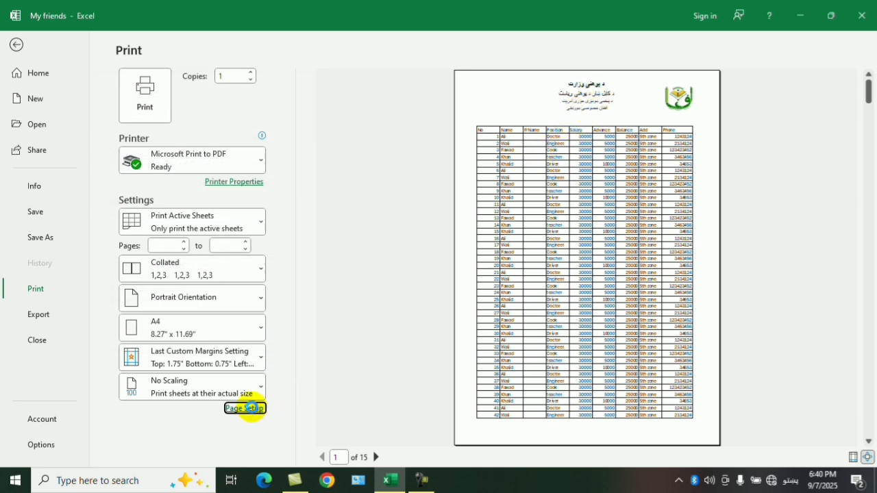
click(198, 99)
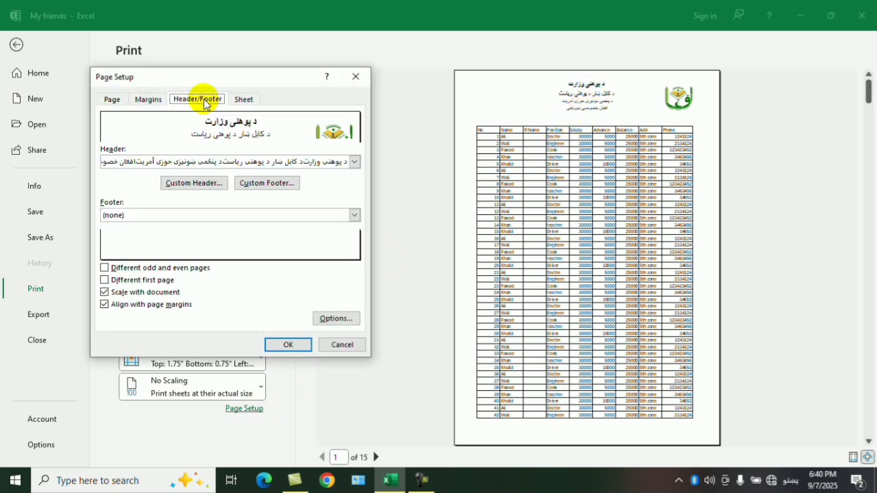
click(194, 183)
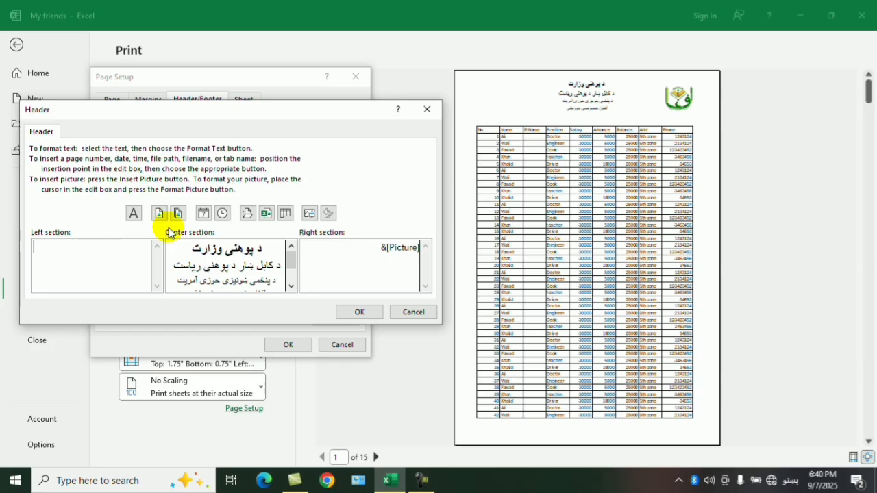
click(308, 215)
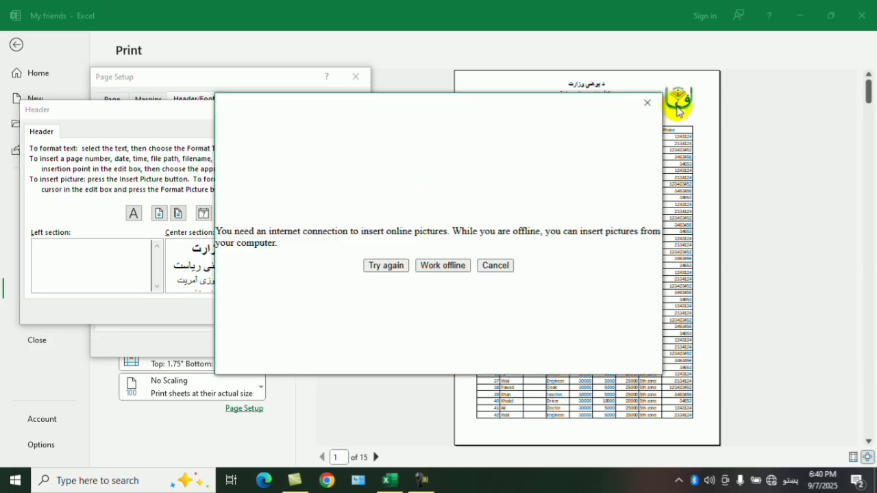
click(443, 265)
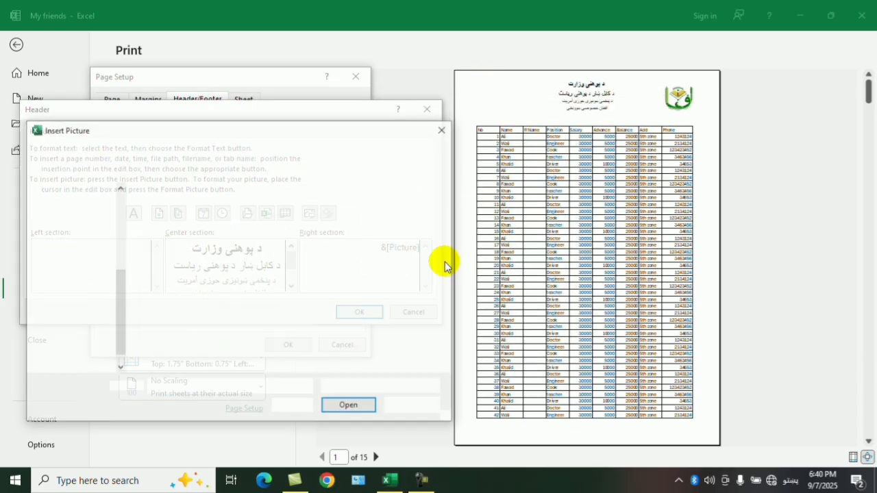
double_click(171, 304)
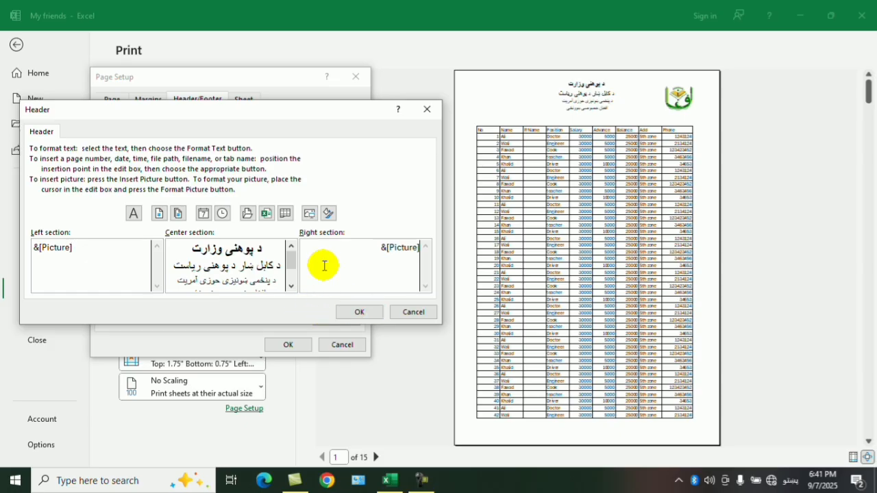
Resize the header's left picture to 0.75" high and 0.75" wide, apply it, and check the first two pages in the preview
click(328, 214)
click(186, 146)
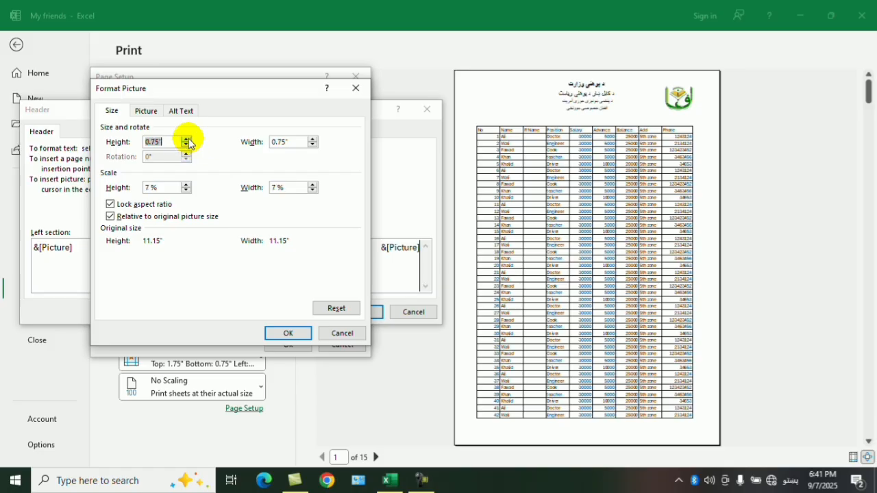
click(287, 333)
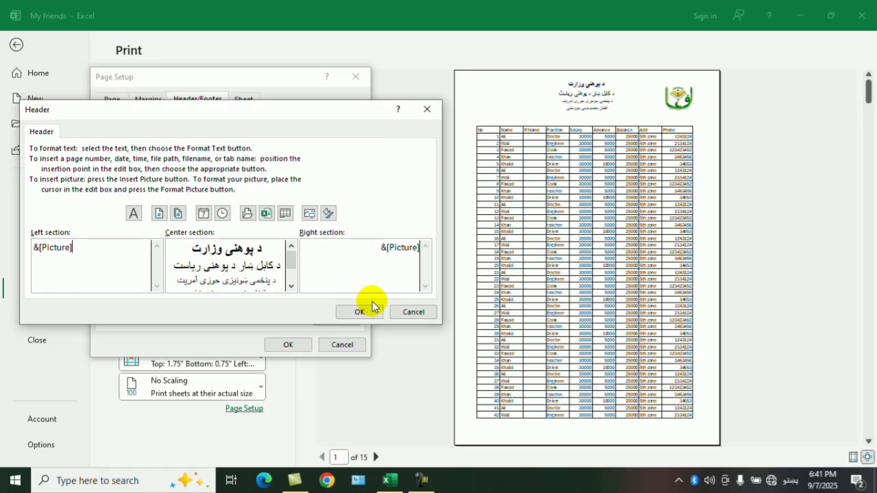
click(356, 313)
click(289, 344)
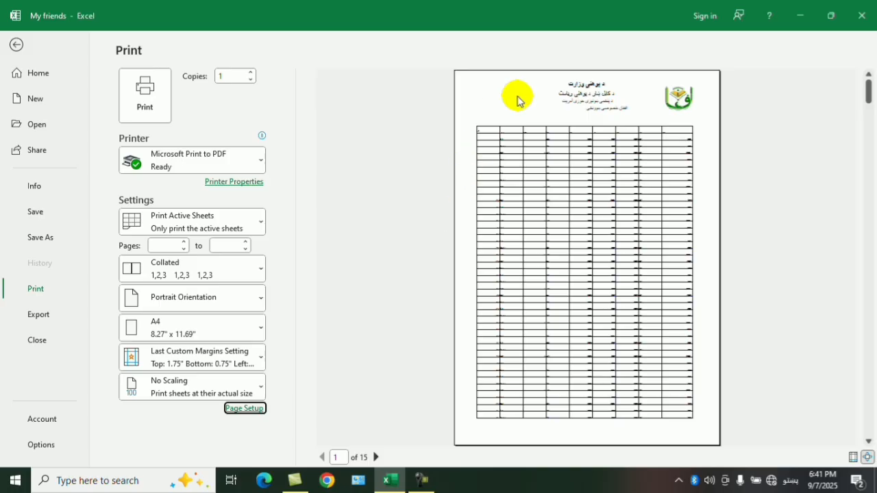
click(375, 457)
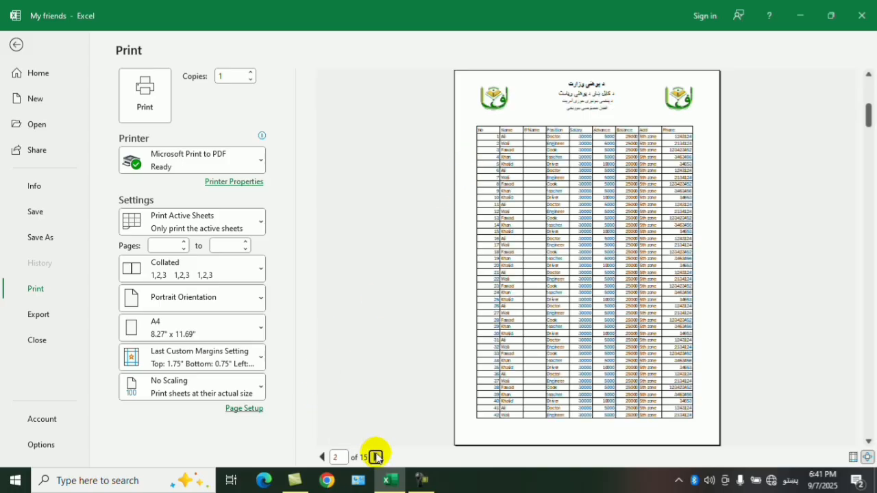
click(322, 456)
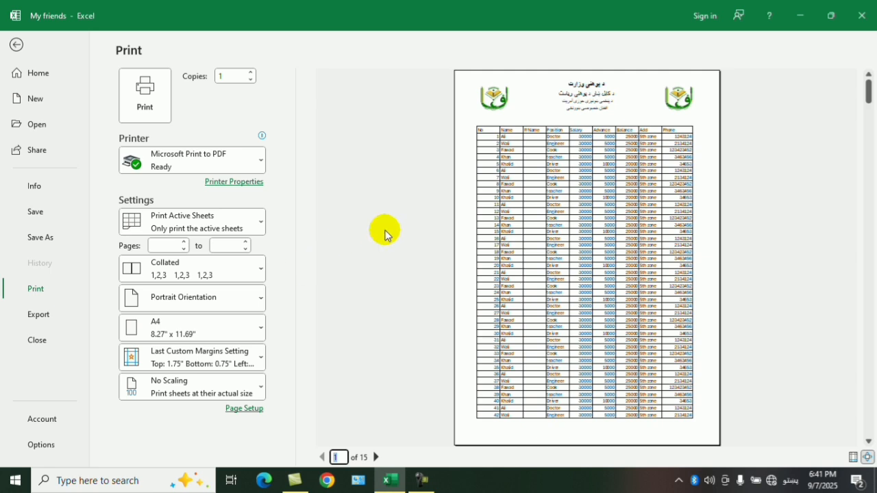
Add the label "مبایل شمیره" and the mobile phone number to the right section of the custom footer and apply it
click(244, 407)
click(217, 95)
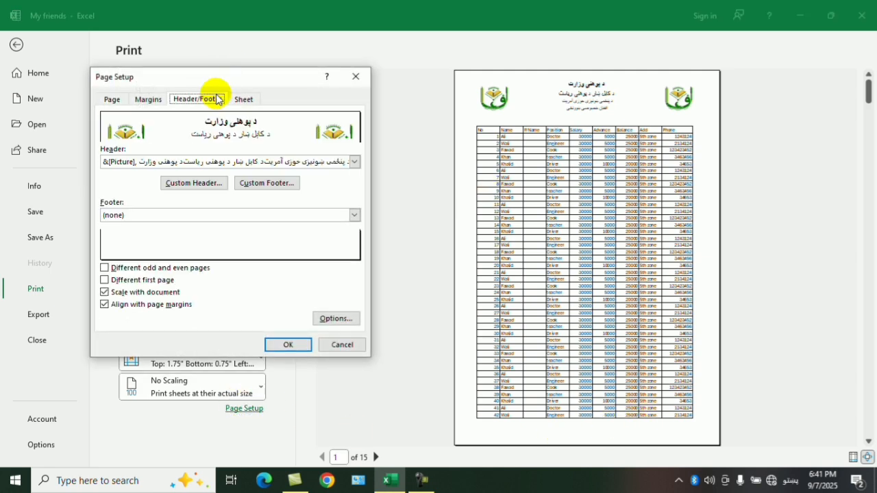
click(262, 184)
click(337, 258)
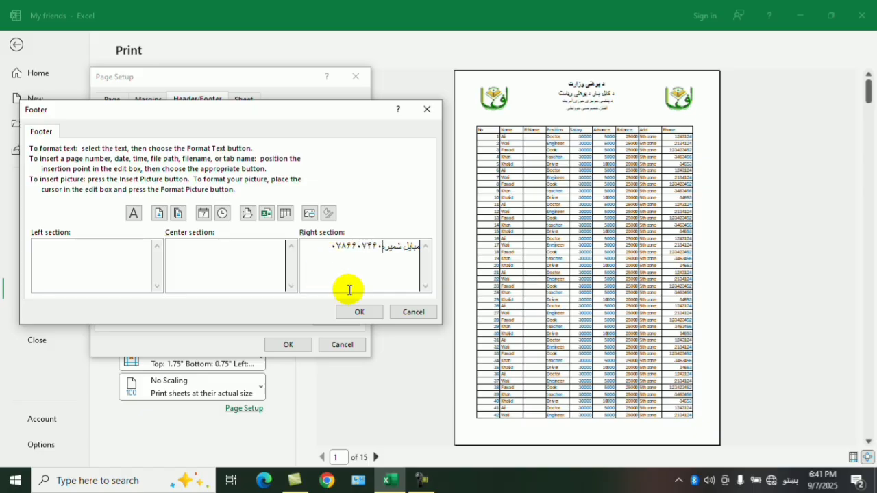
click(357, 312)
click(289, 344)
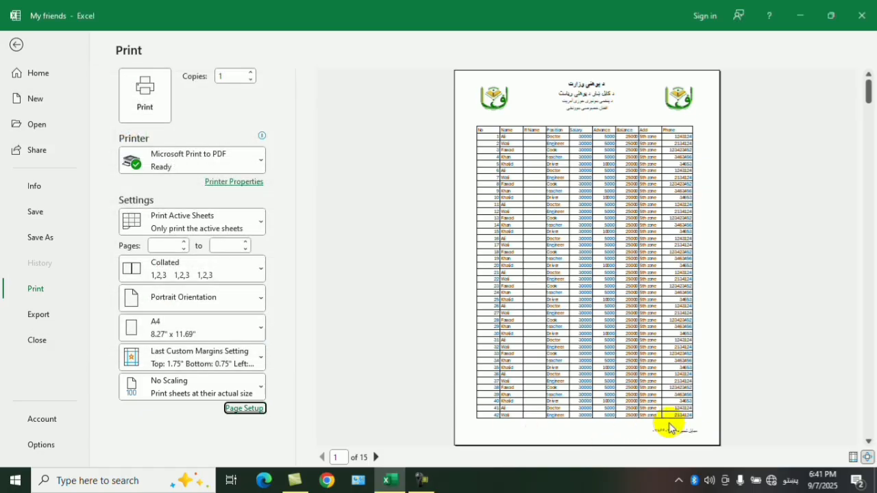
Insert the total page count code &[Pages] in the center section of the custom footer and apply it
click(246, 408)
click(198, 99)
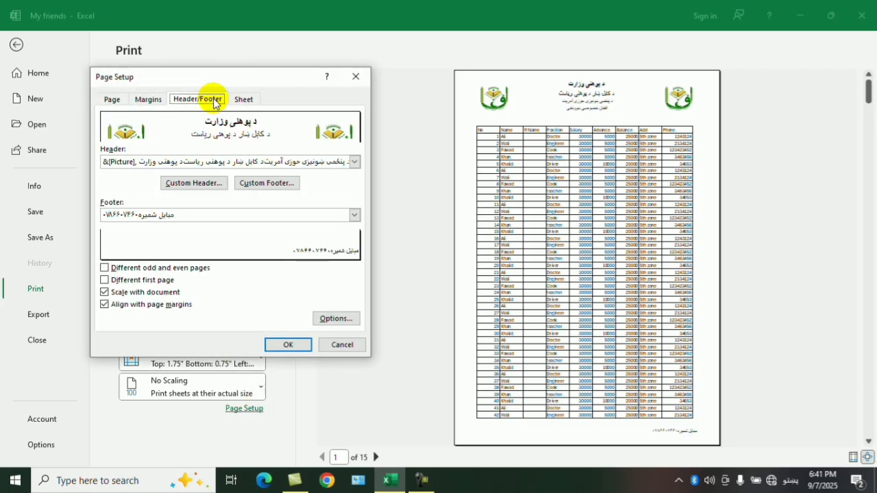
click(264, 180)
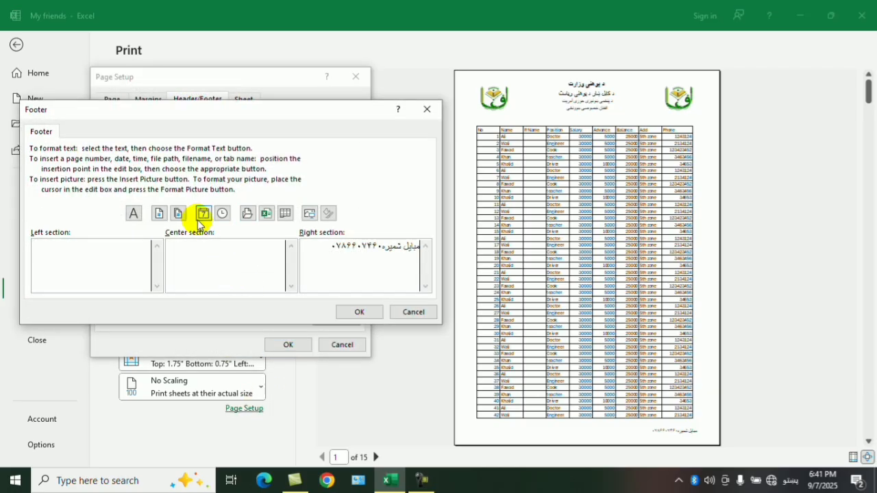
click(159, 214)
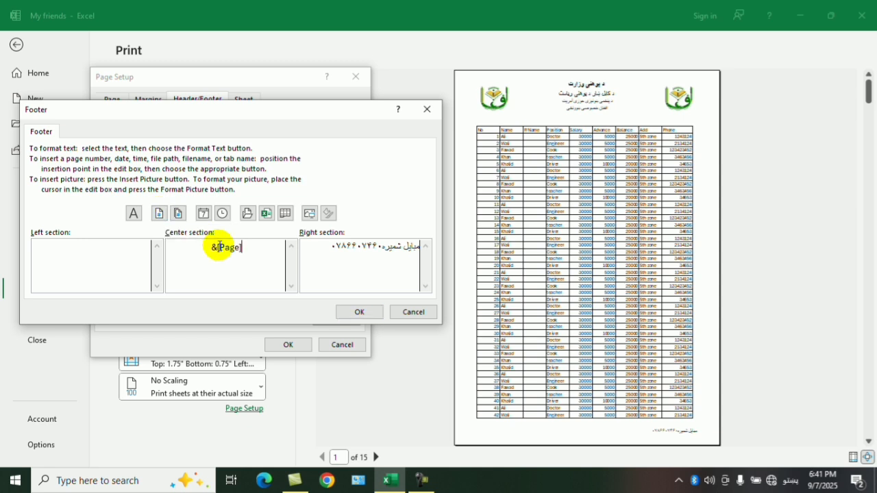
key(BackSpace)
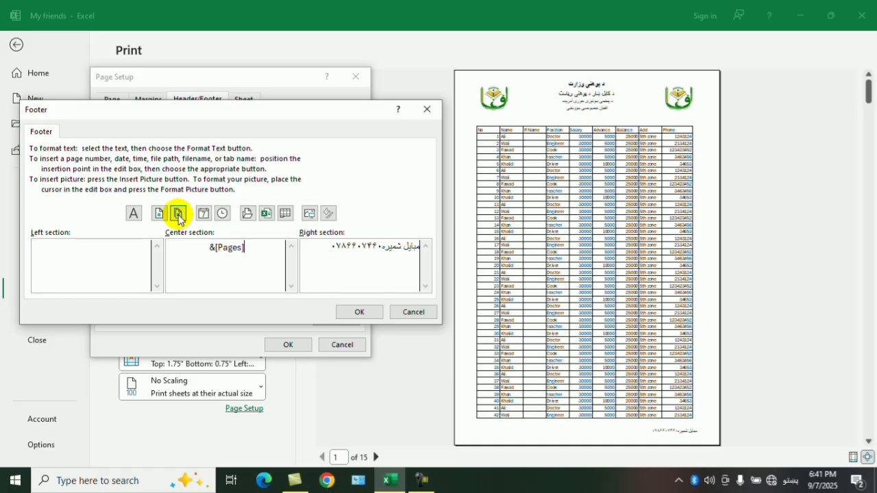
click(359, 311)
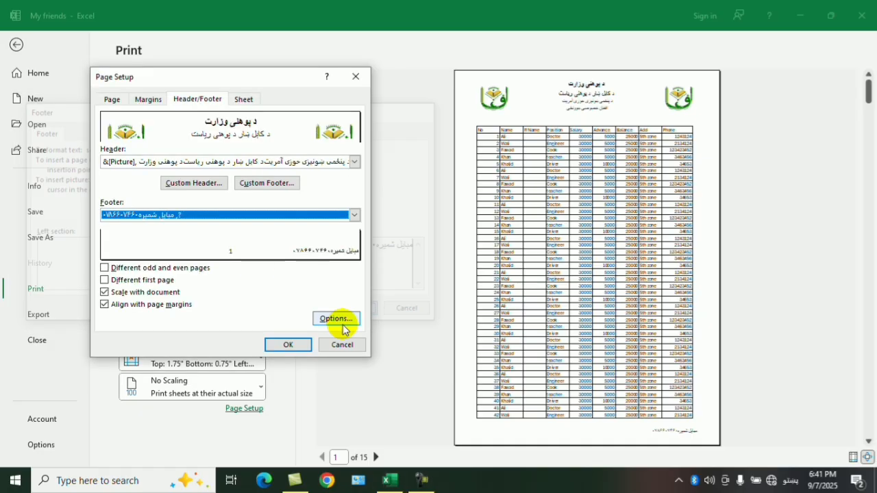
click(288, 345)
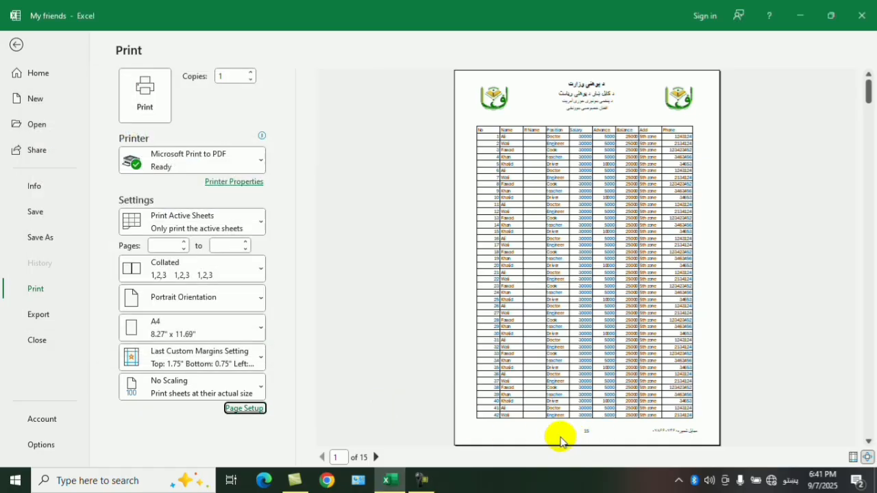
Review the footer settings and examine the number in the footer's center on several pages of the print preview
click(245, 408)
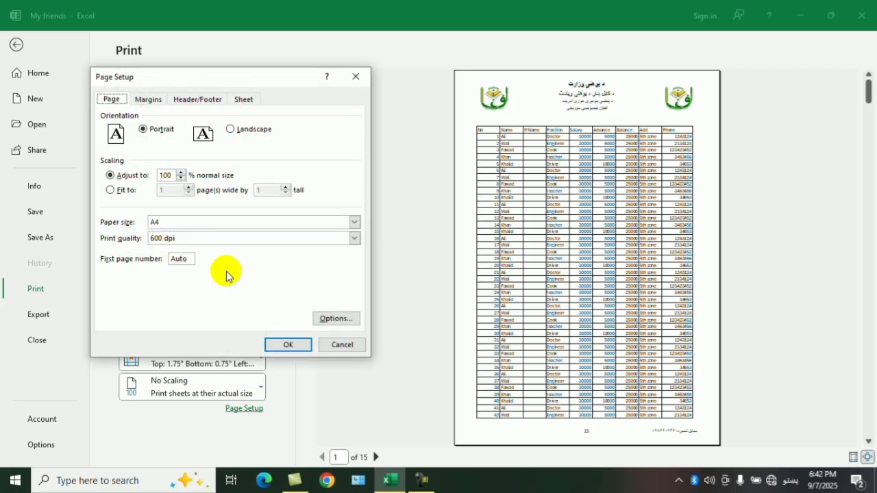
click(198, 101)
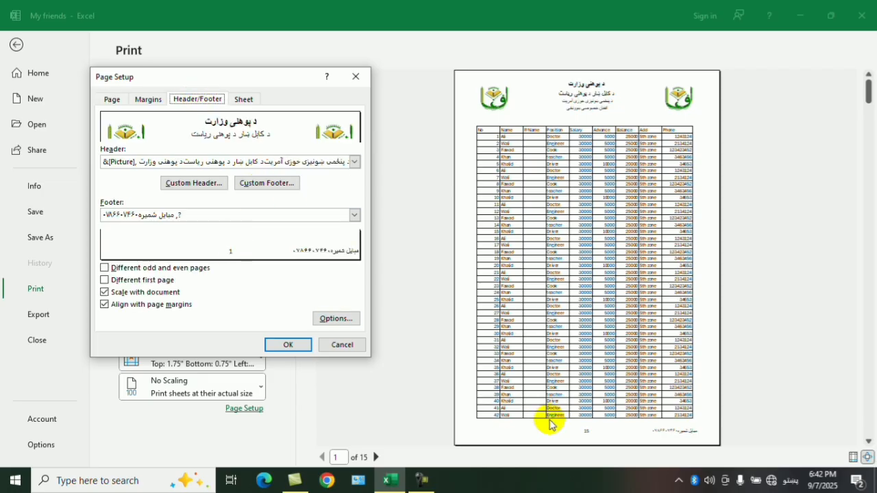
click(299, 343)
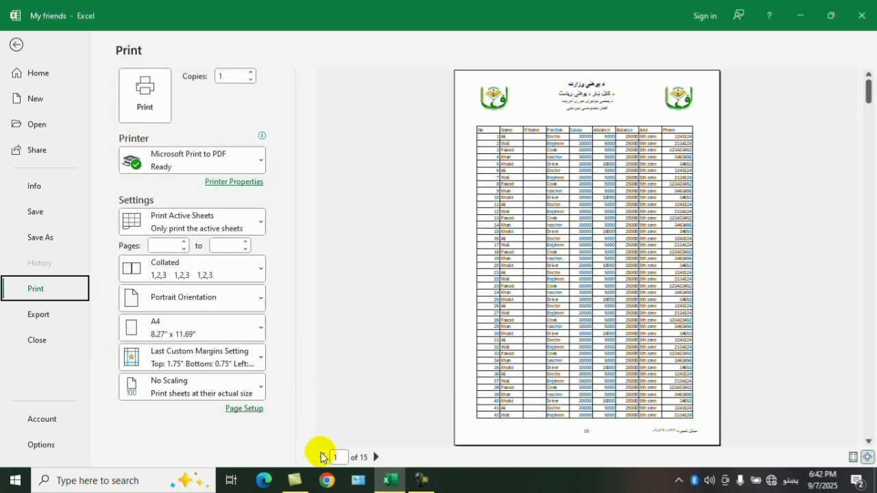
click(376, 457)
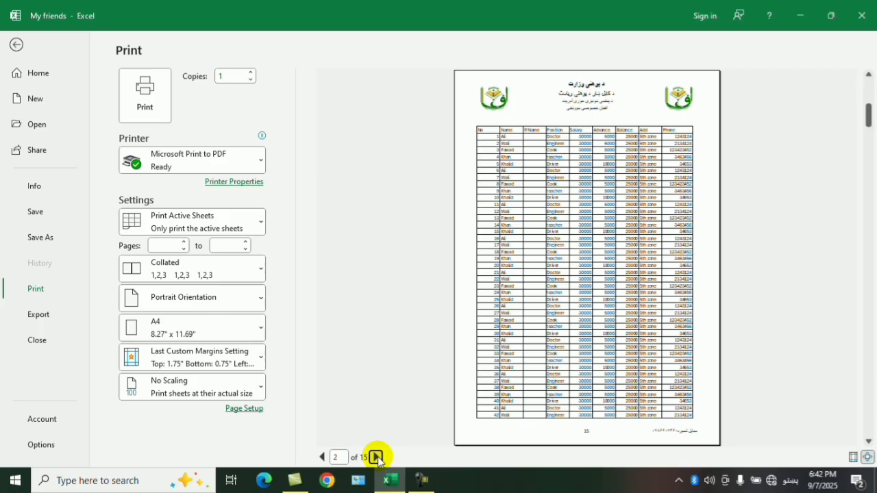
click(376, 457)
click(376, 458)
click(376, 458)
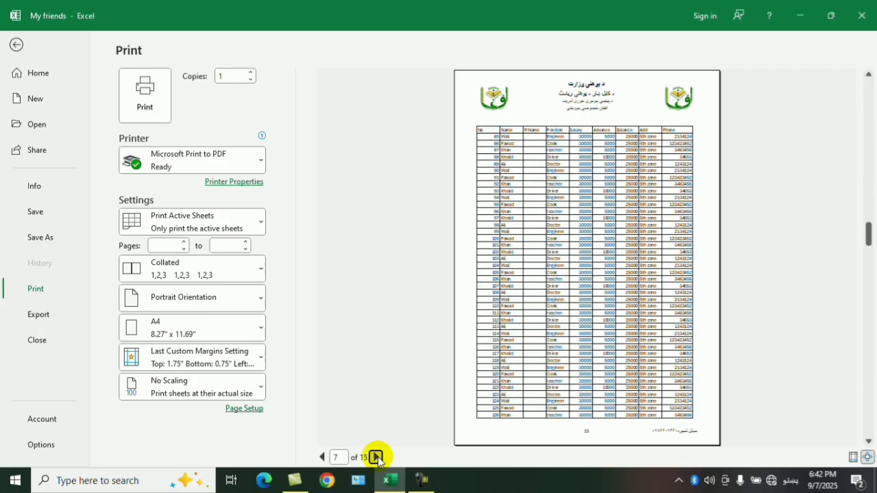
click(322, 457)
click(322, 457)
click(322, 458)
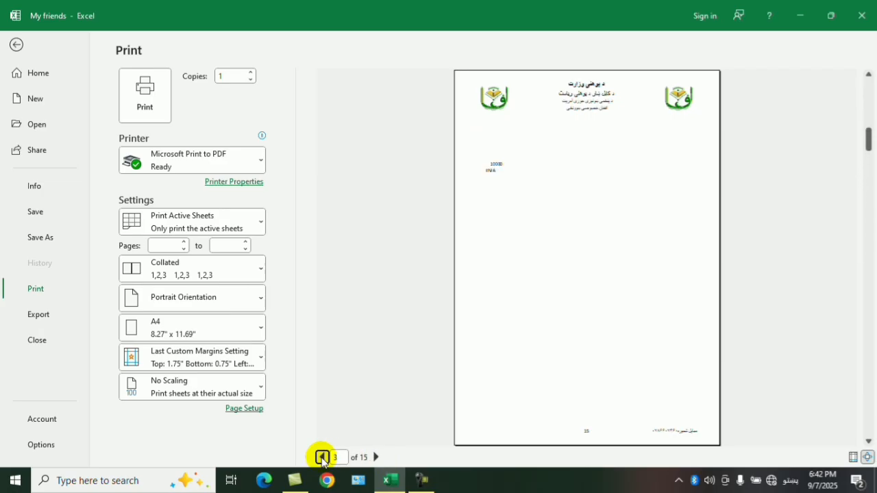
click(322, 458)
Replace the footer's center code with the page number code &[Page], apply it, and check the first pages in the preview
click(241, 409)
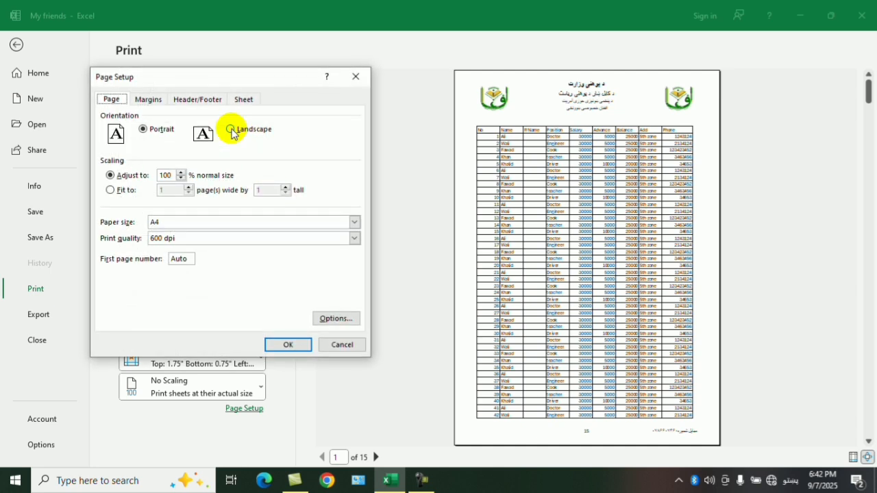
click(202, 98)
click(265, 195)
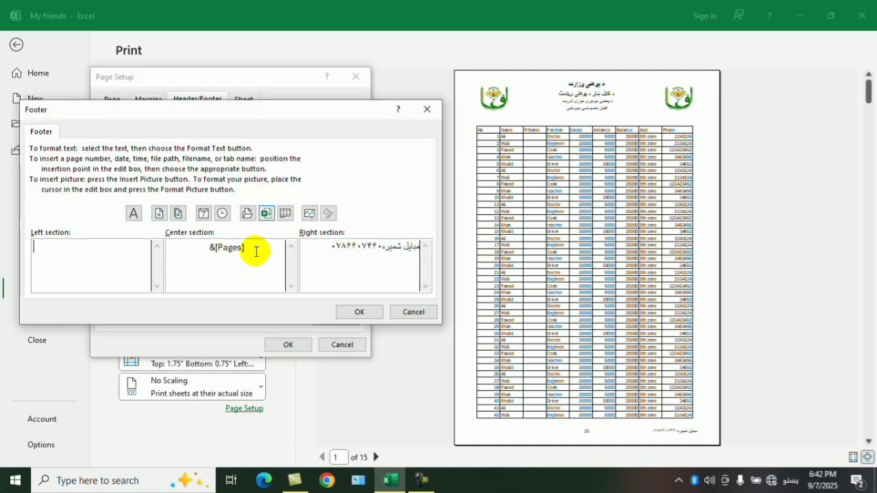
drag(254, 249, 209, 247)
click(249, 249)
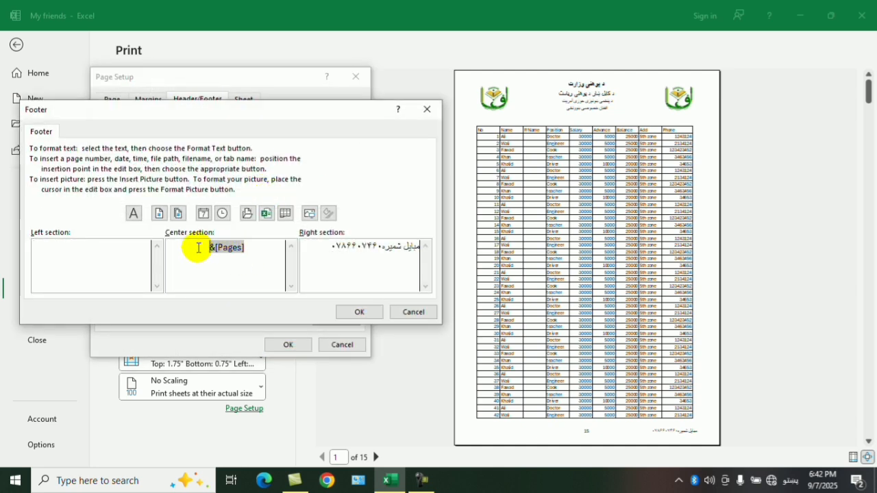
click(159, 213)
click(344, 319)
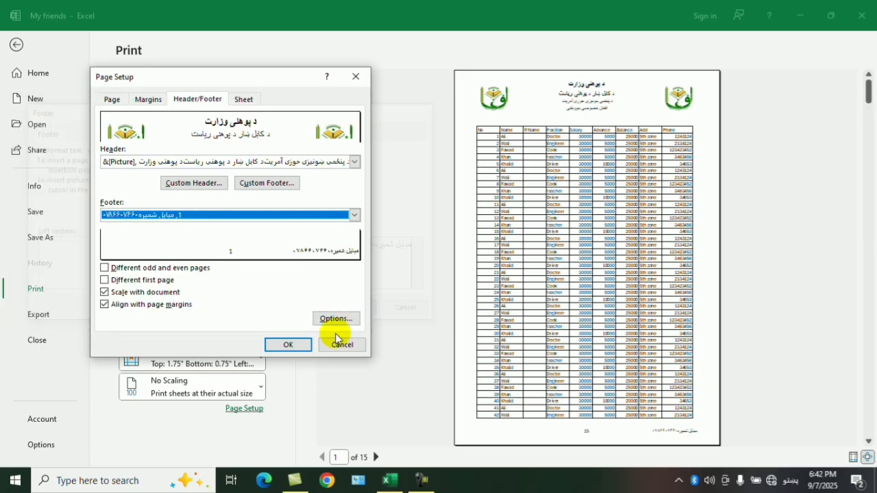
click(293, 345)
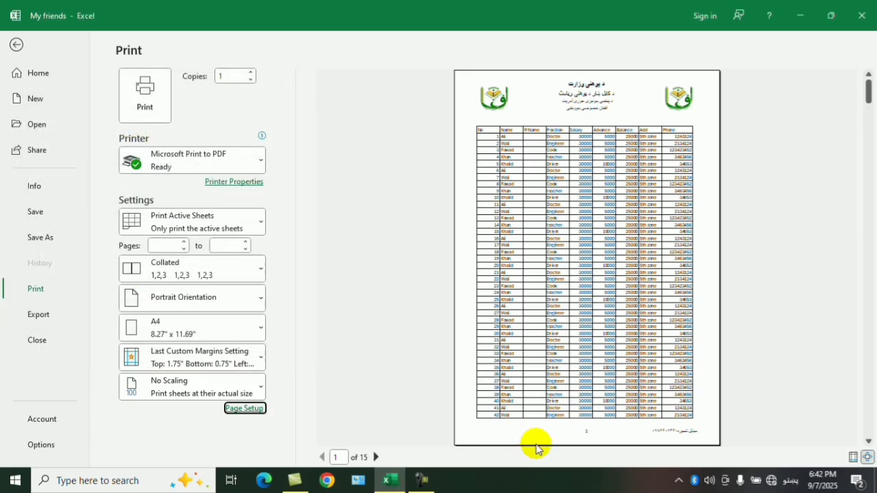
click(376, 457)
click(375, 456)
click(376, 457)
click(320, 457)
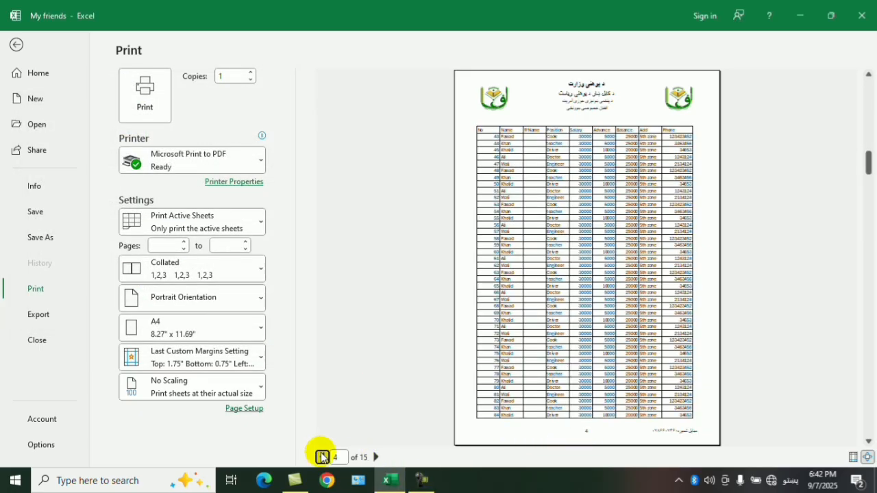
click(321, 456)
click(320, 456)
Enter the contact's e-mail address in the left section of the custom footer and apply it
click(244, 408)
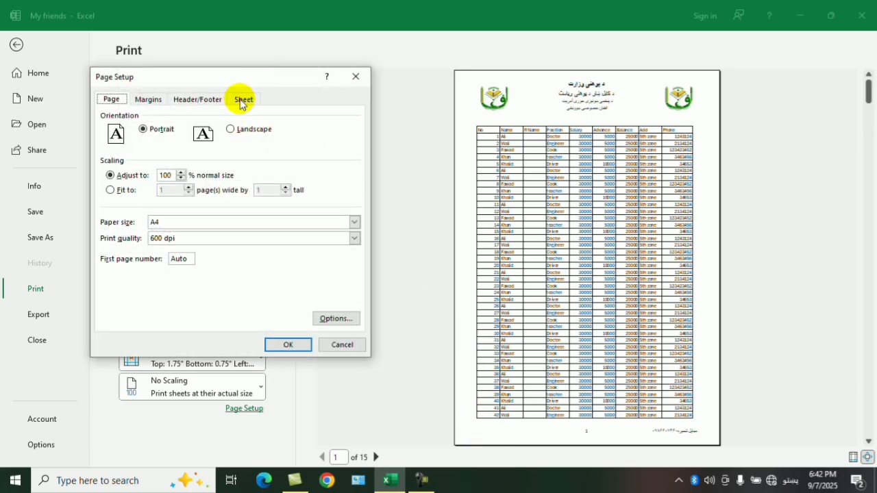
click(218, 99)
click(246, 183)
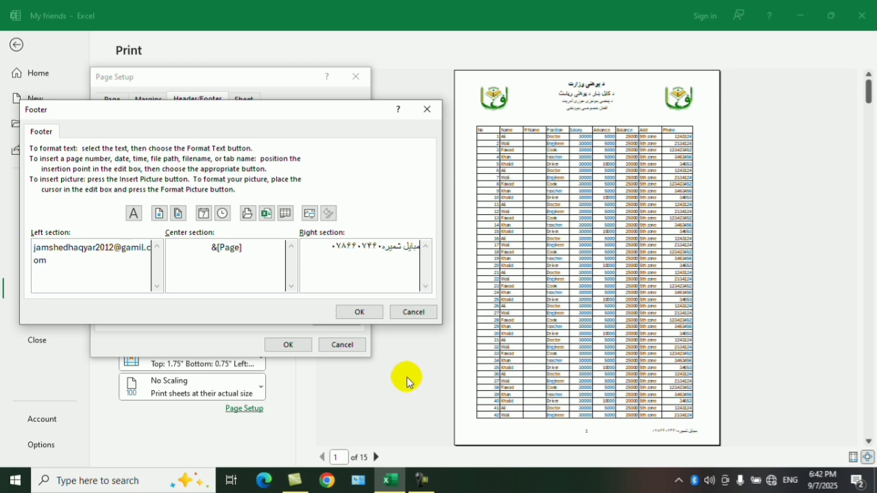
click(370, 311)
click(292, 344)
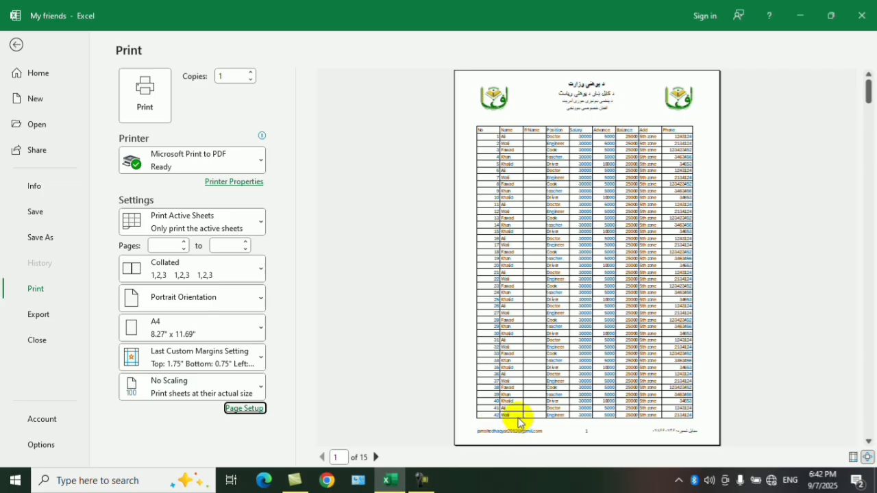
Enable different headers and footers for odd and even pages and apply the setting
click(244, 409)
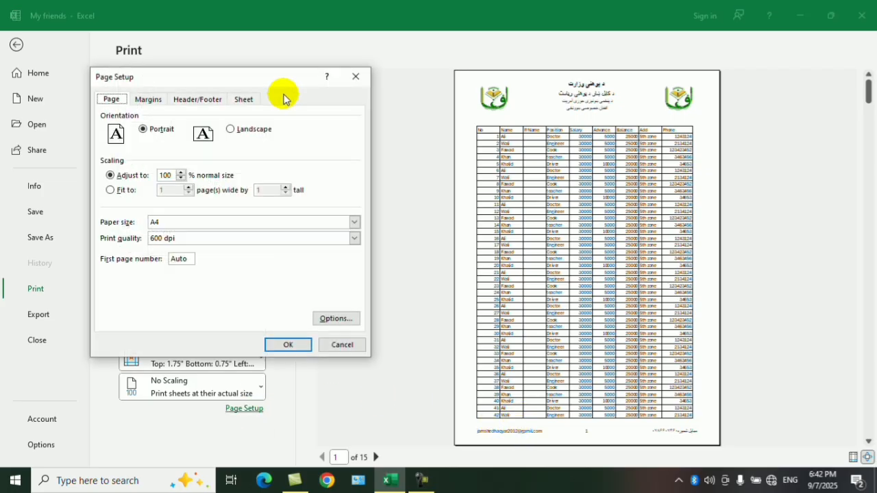
click(198, 99)
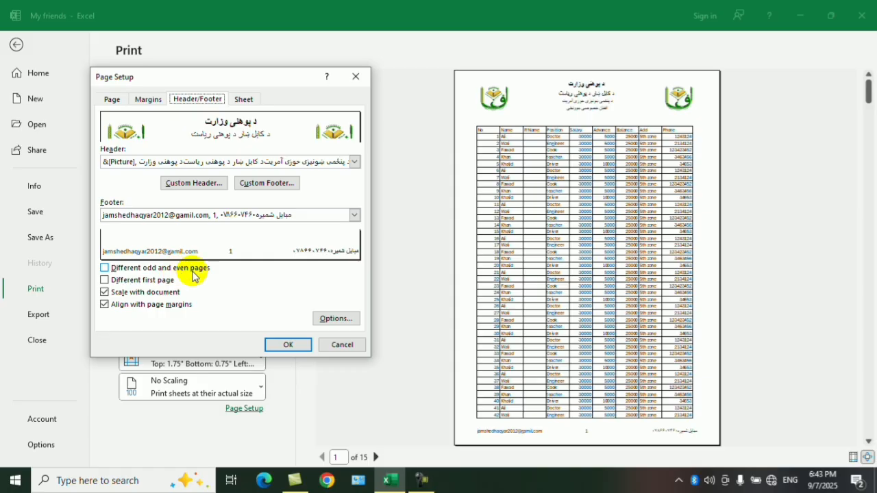
click(288, 344)
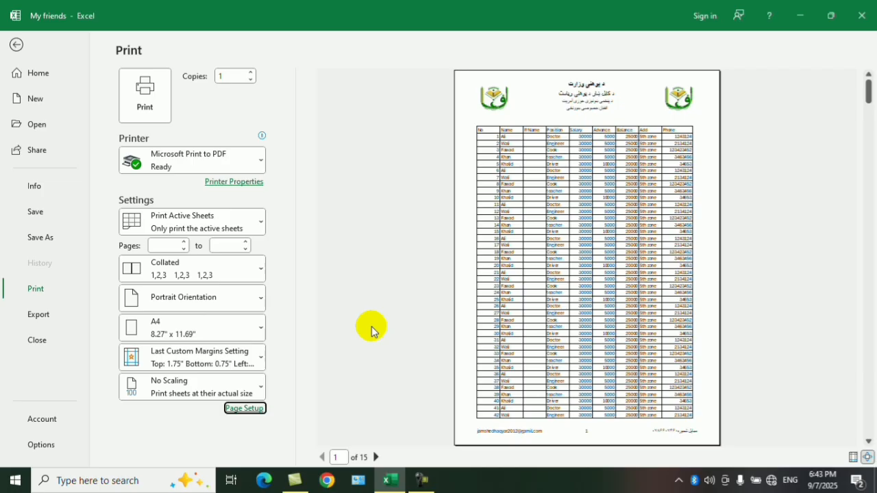
Compare the headers and footers of odd and even pages across the first four pages of the print preview
click(376, 457)
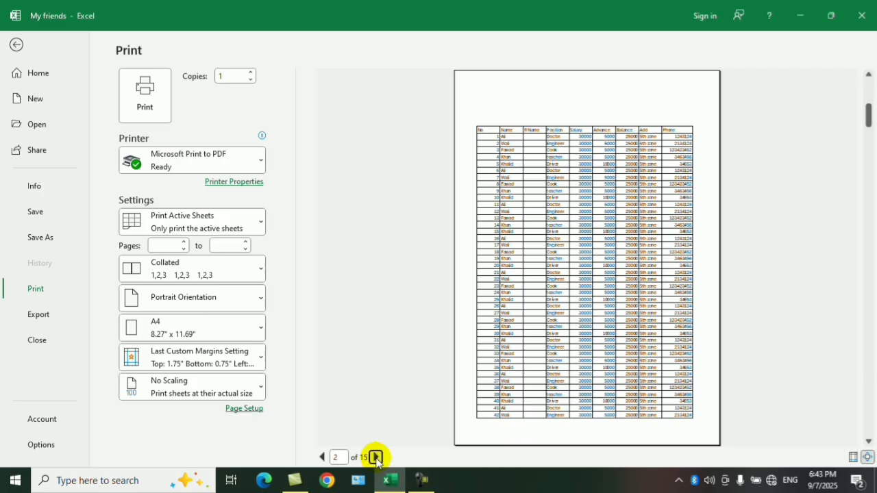
click(322, 457)
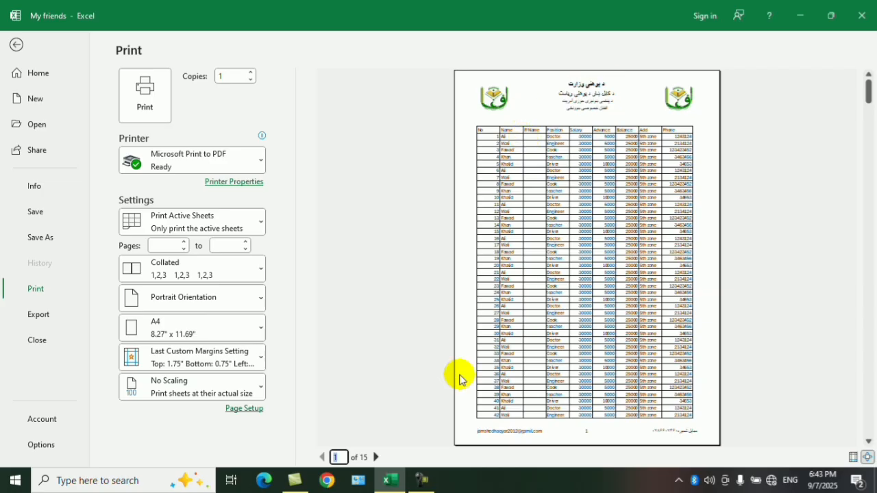
click(376, 457)
click(376, 458)
click(376, 458)
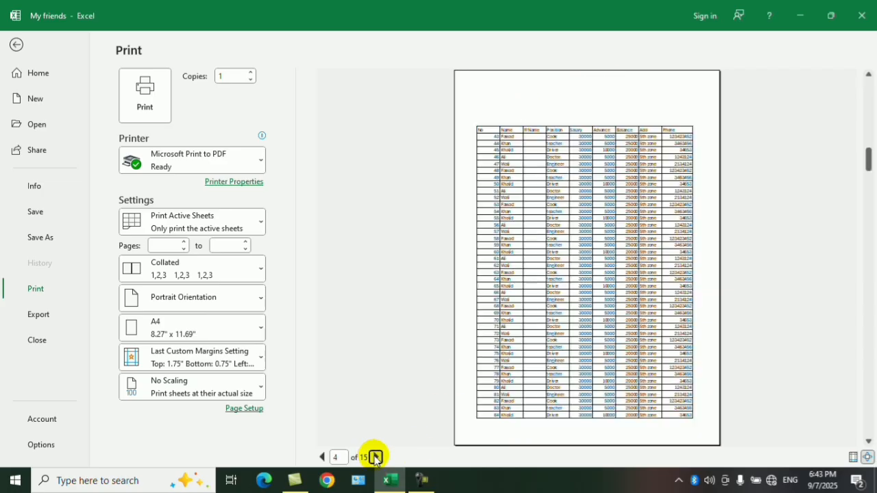
click(322, 457)
click(321, 457)
click(322, 458)
click(322, 458)
Turn off different odd and even pages, enable a different first page, and apply the header and footer settings
click(244, 408)
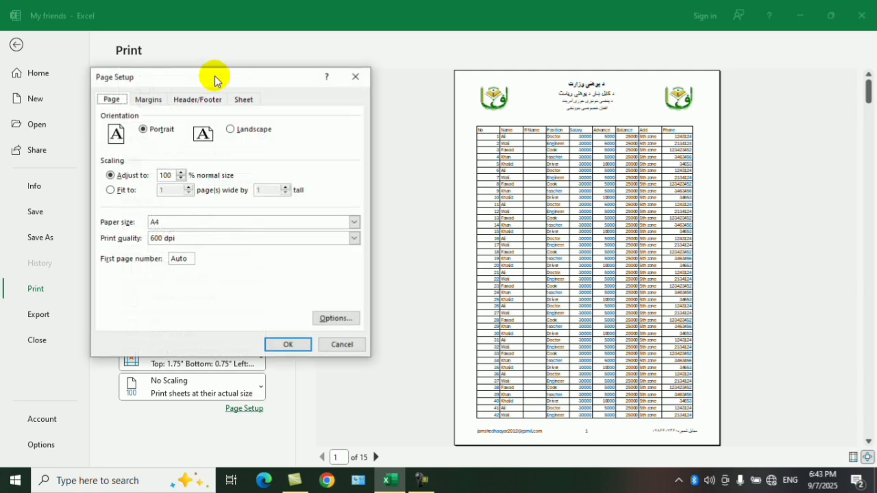
click(197, 99)
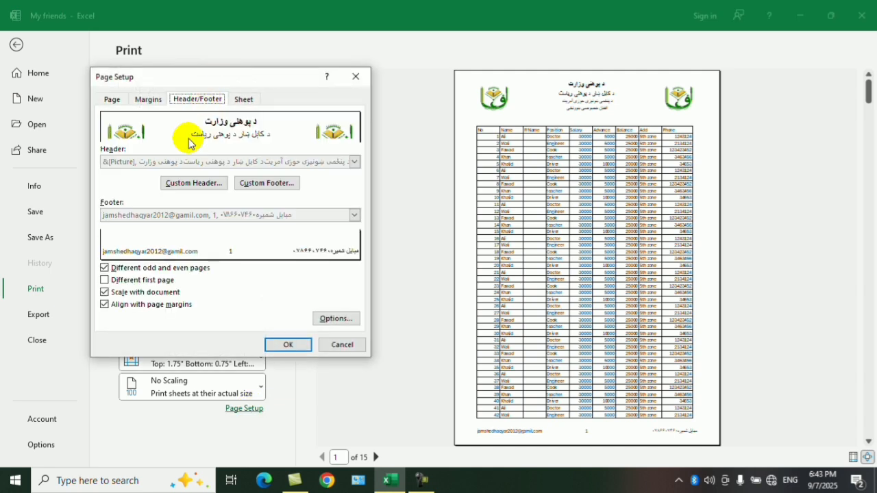
click(137, 269)
click(137, 281)
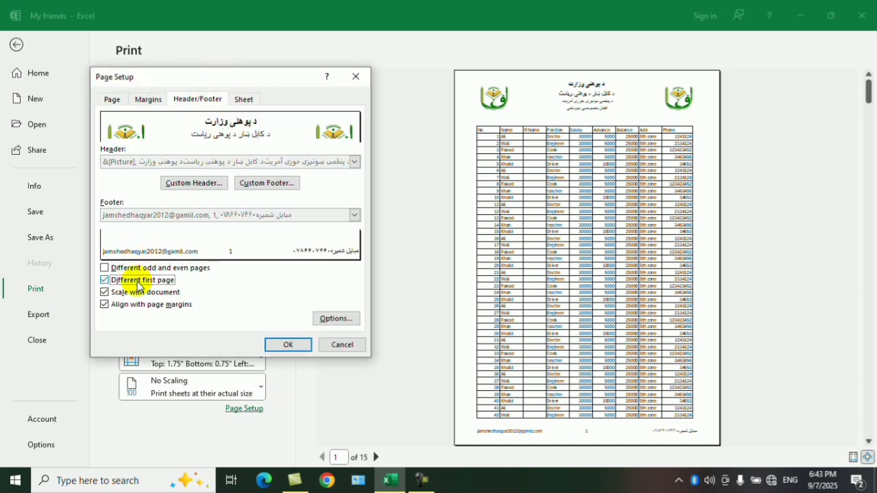
click(287, 345)
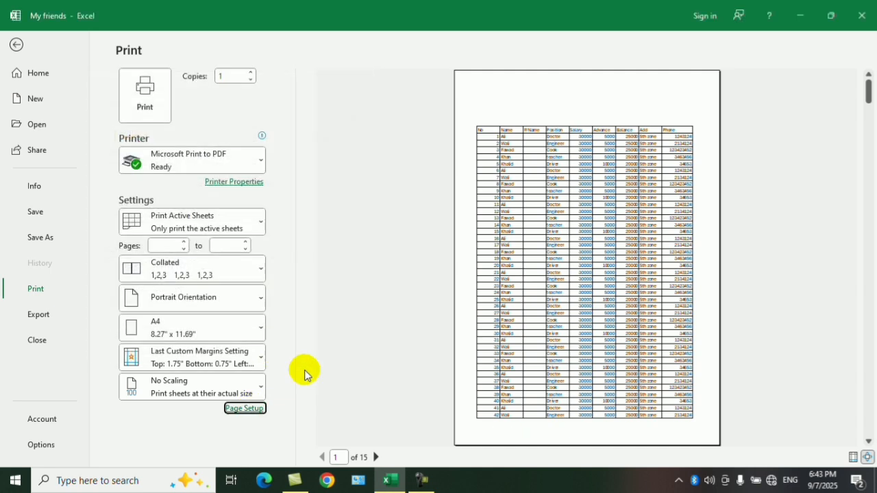
Compare the first page's header and footer with those of the following pages, up to page 6, in the preview
click(376, 457)
click(376, 457)
click(376, 457)
click(376, 457)
click(376, 457)
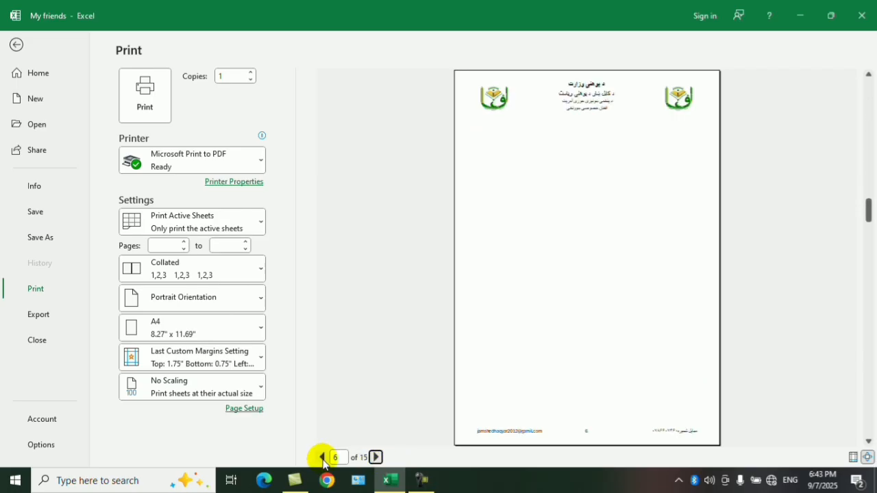
click(321, 456)
click(322, 457)
click(322, 457)
click(321, 457)
click(321, 457)
Turn off the different first page option for the header and footer and apply the change
click(243, 408)
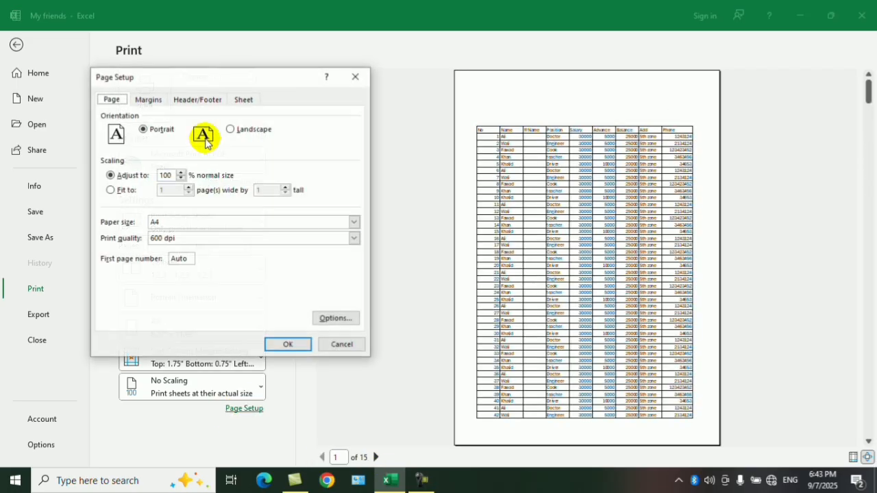
click(208, 100)
click(145, 283)
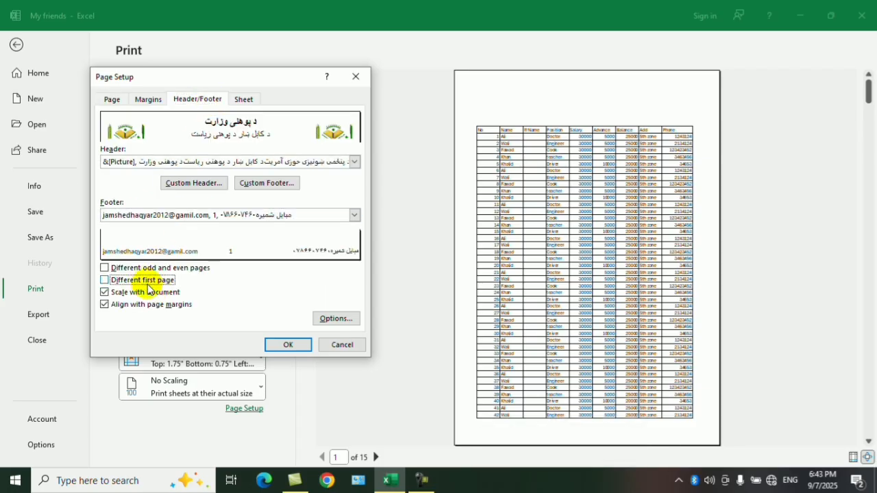
click(286, 344)
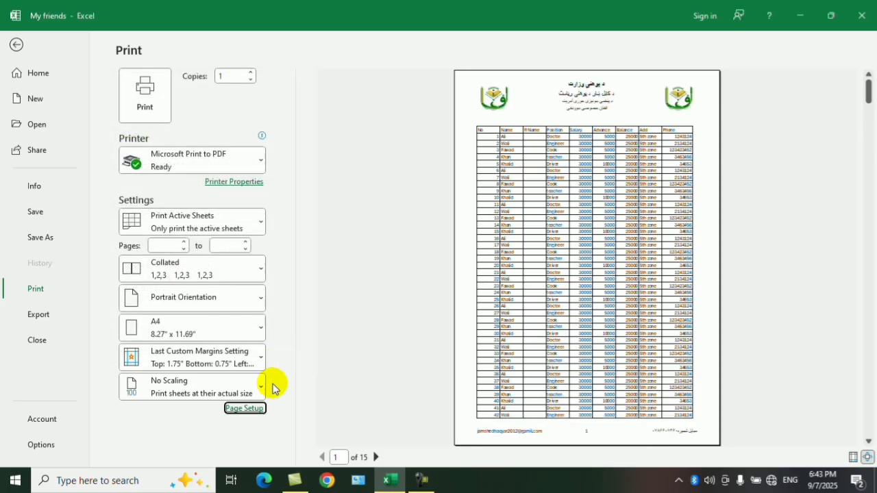
Try the print scaling at about 155% of normal size, and return it to 100%
click(248, 410)
click(184, 109)
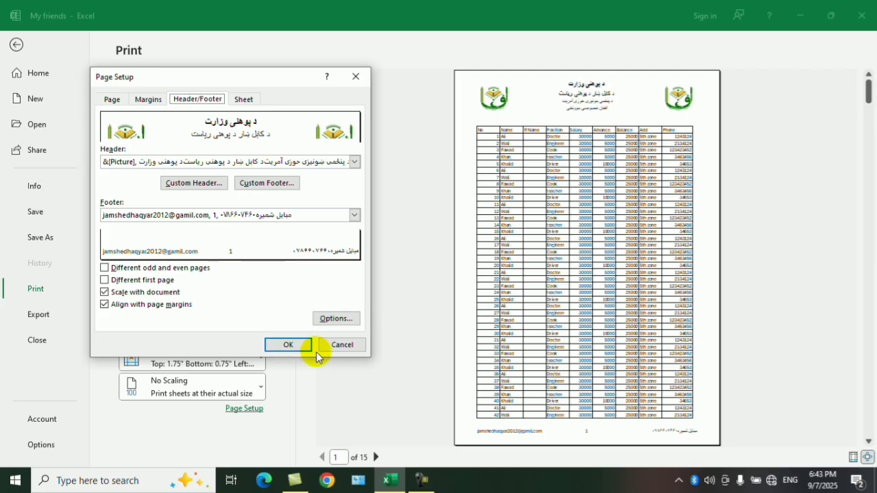
click(113, 100)
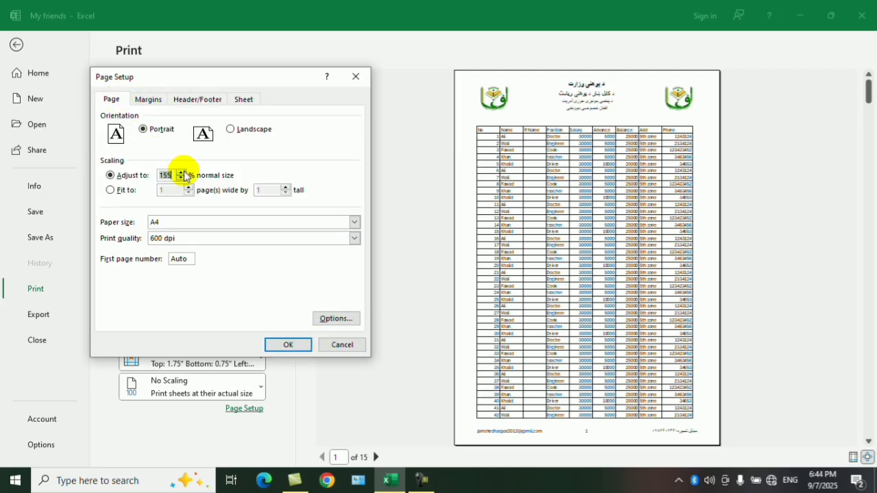
click(308, 345)
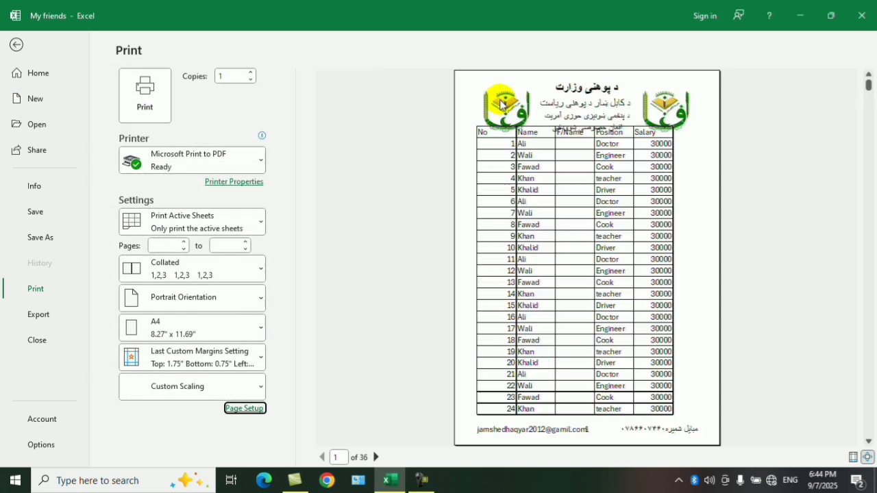
click(259, 408)
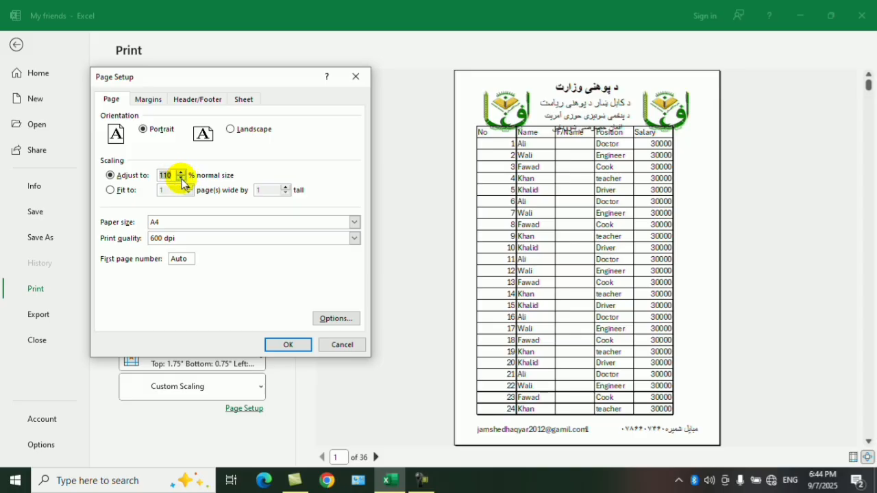
click(288, 345)
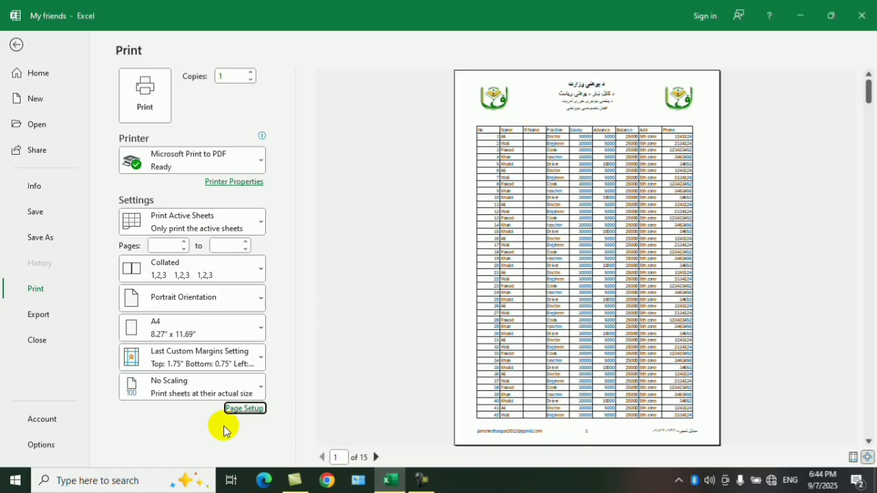
Turn off scaling the header and footer with the document and apply the change
click(242, 410)
click(191, 99)
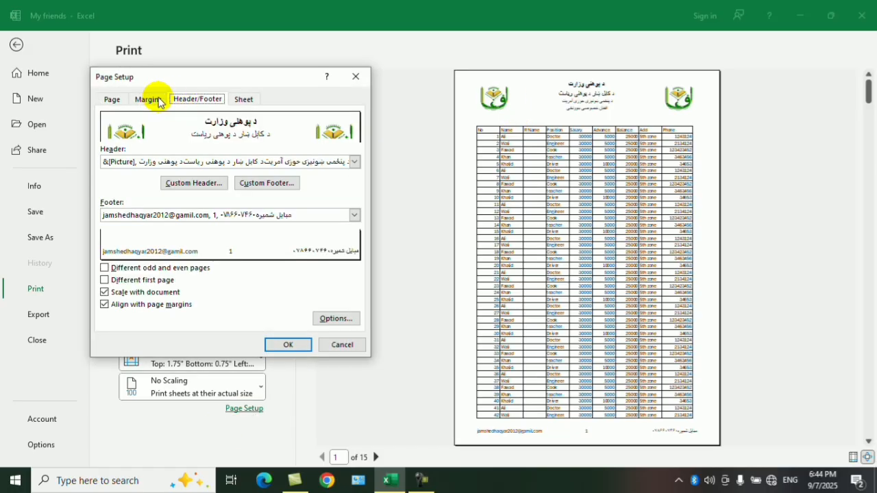
click(148, 99)
click(179, 104)
click(135, 292)
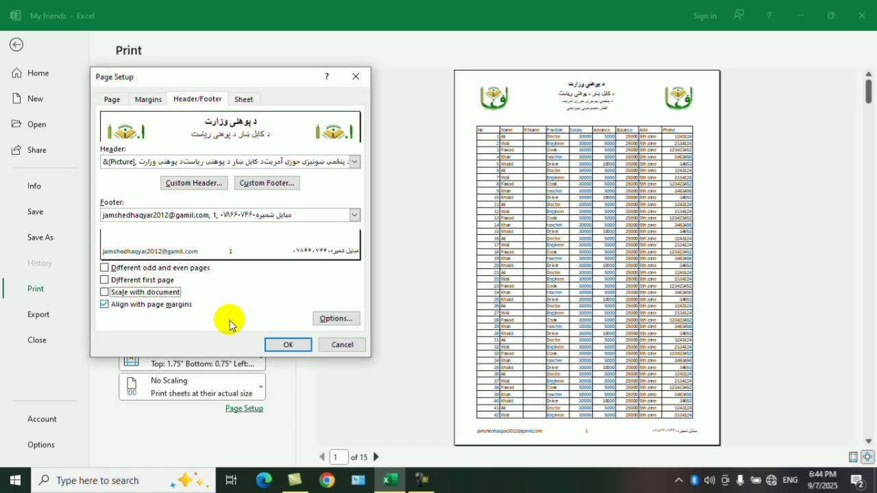
click(288, 345)
Enlarge the sheet's print scaling to about 155% of normal size and apply it
click(243, 408)
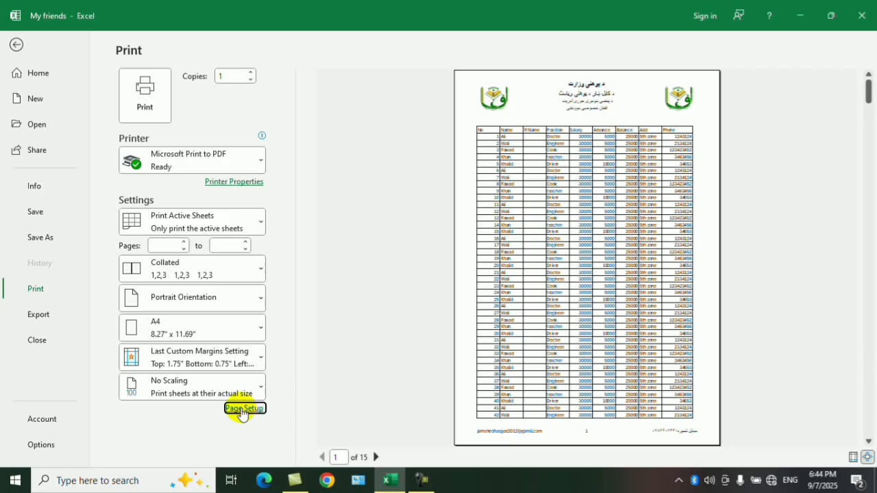
click(148, 99)
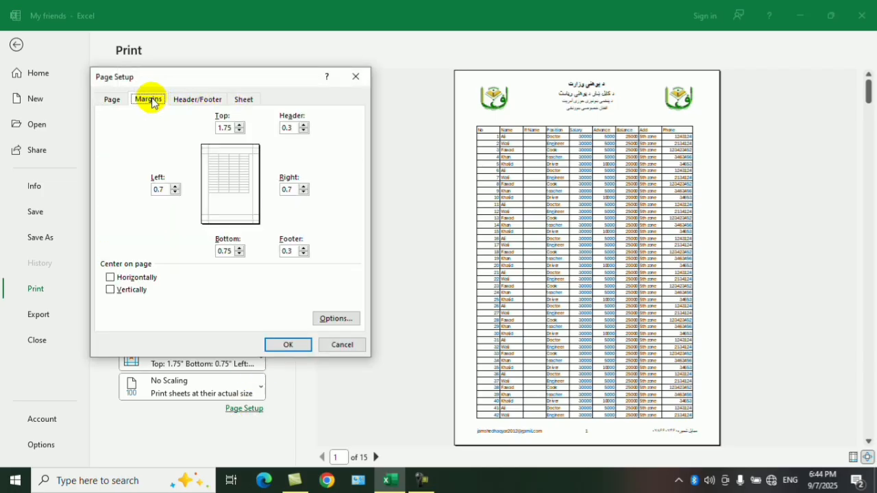
click(111, 100)
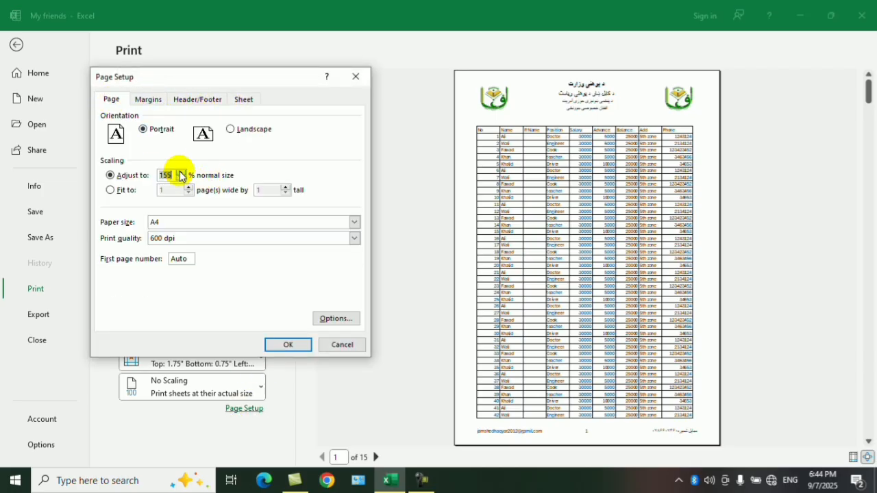
click(288, 346)
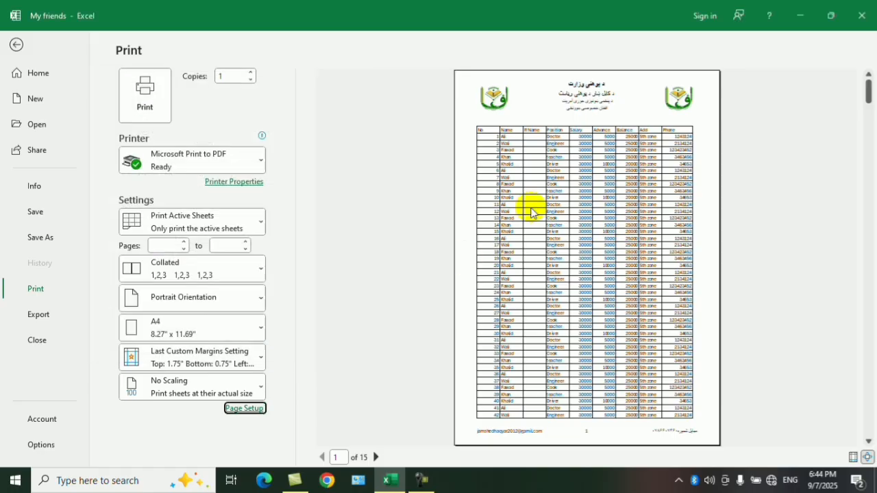
Set the sheet's print scaling to 95% of normal size and apply it
click(243, 408)
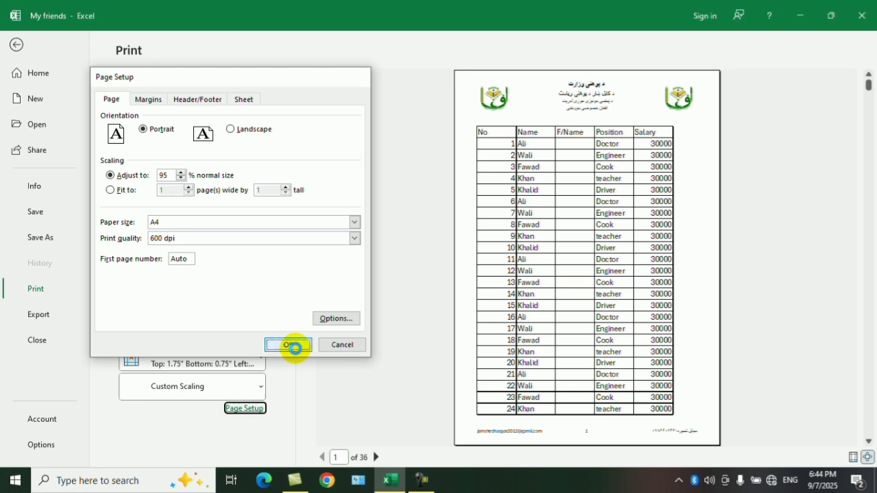
click(288, 345)
click(244, 409)
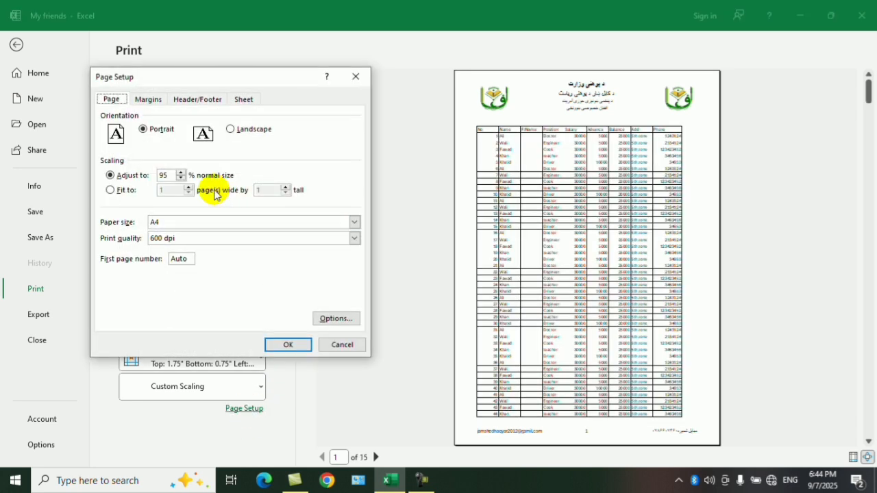
click(149, 100)
click(195, 99)
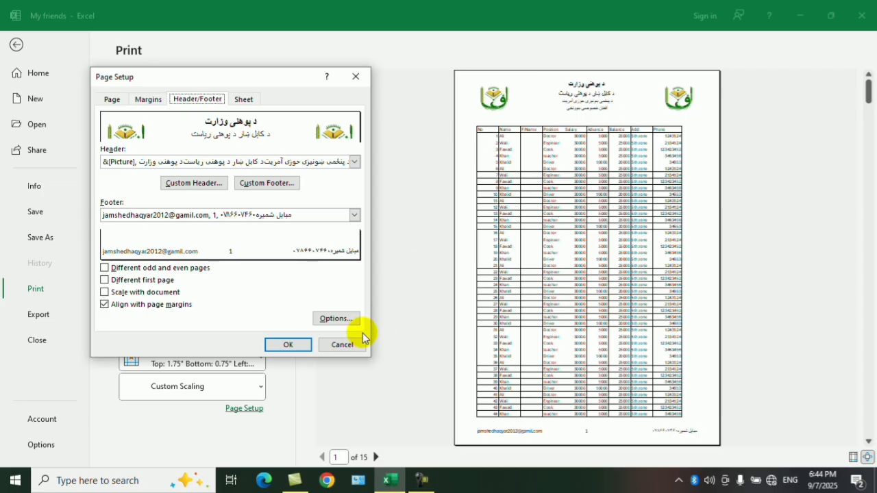
click(342, 345)
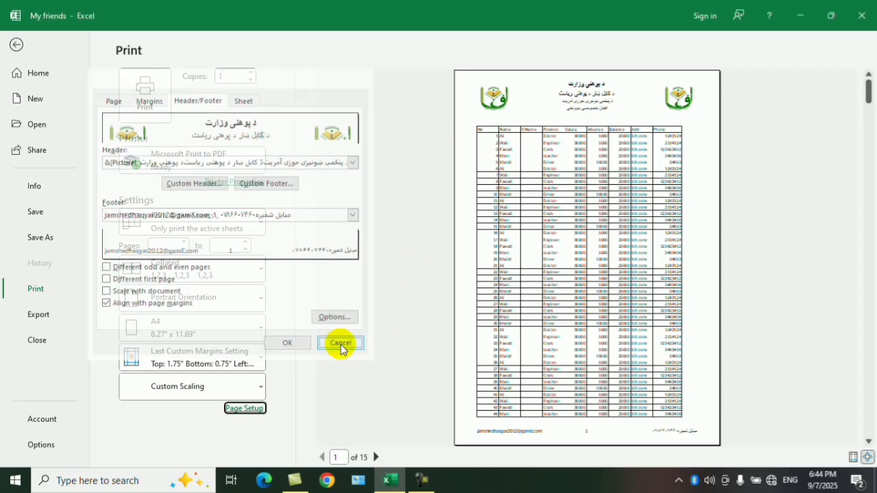
Widen the page's left margin considerably while the header and footer stay aligned with the page margins, and apply it
click(247, 407)
click(185, 102)
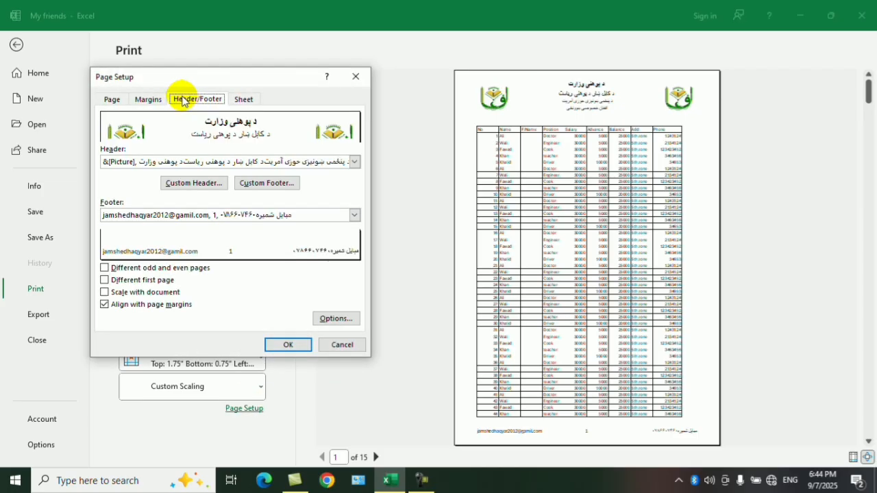
click(152, 100)
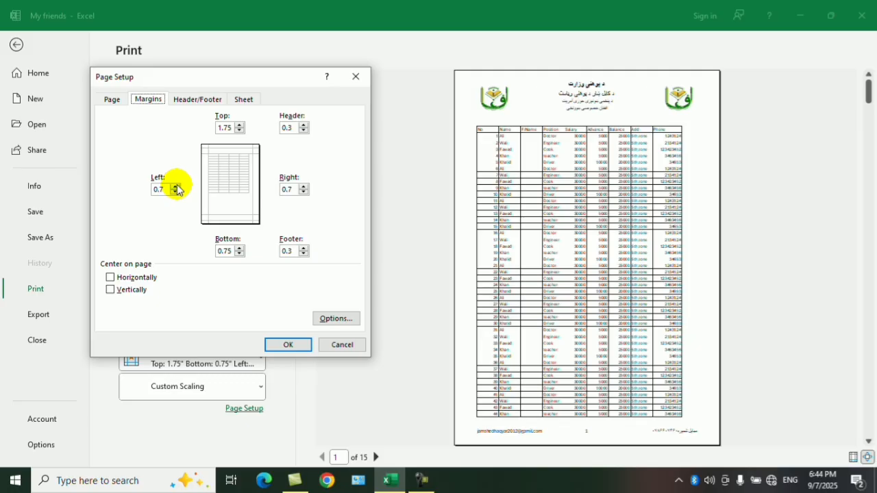
click(288, 345)
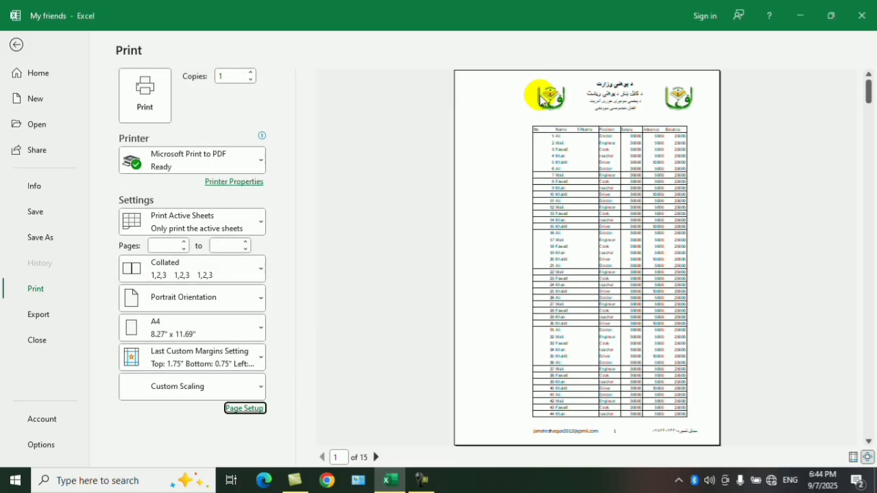
Set the page's left margin to 0.75 inches and apply it
click(259, 409)
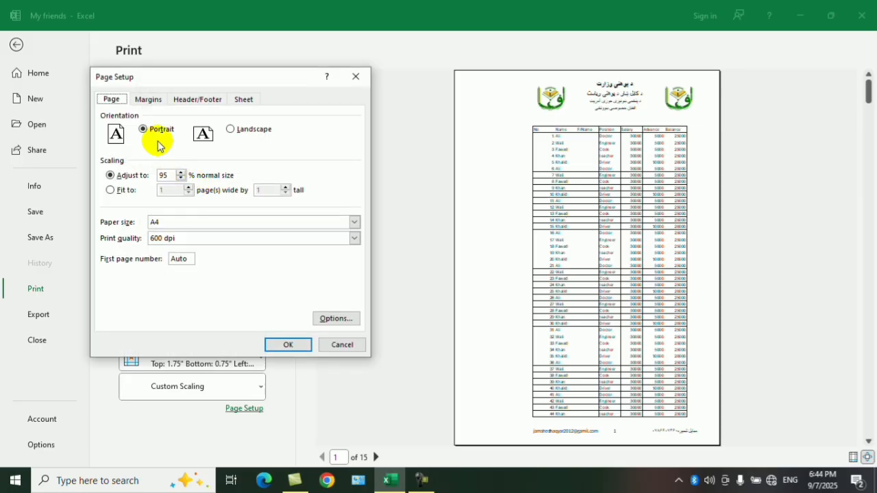
click(148, 99)
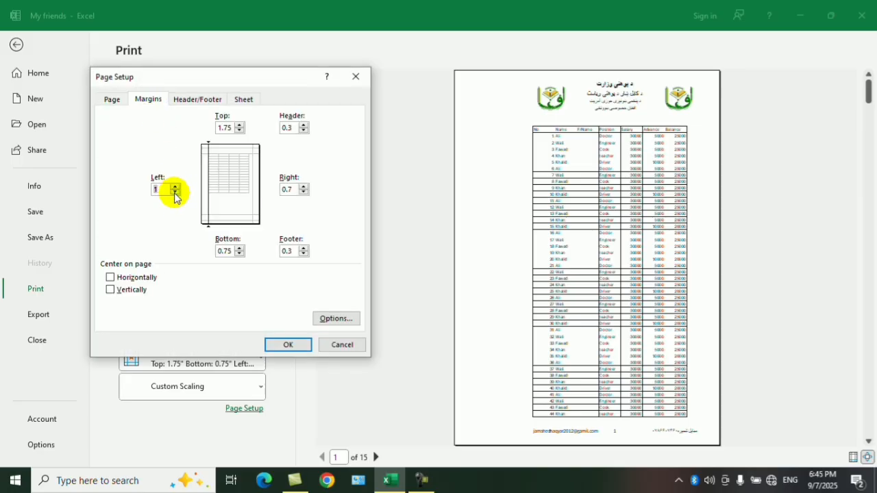
click(288, 344)
Turn off aligning the header and footer with the page margins and apply the change
click(248, 408)
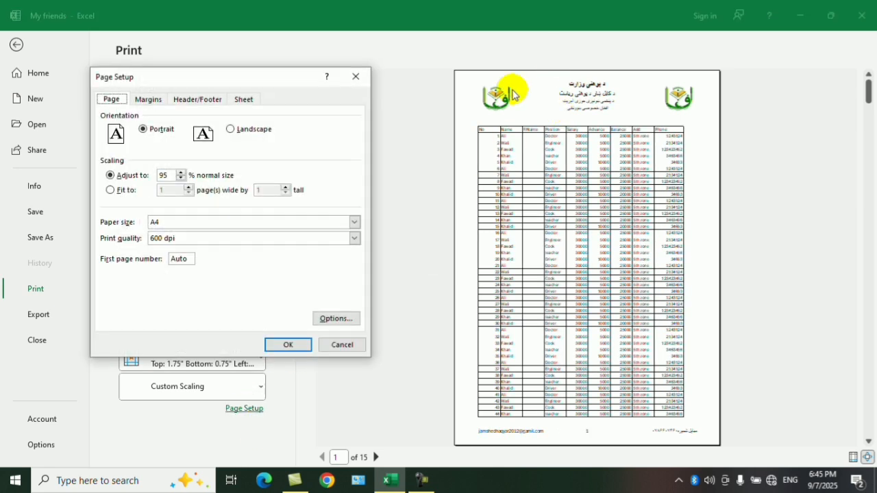
click(152, 100)
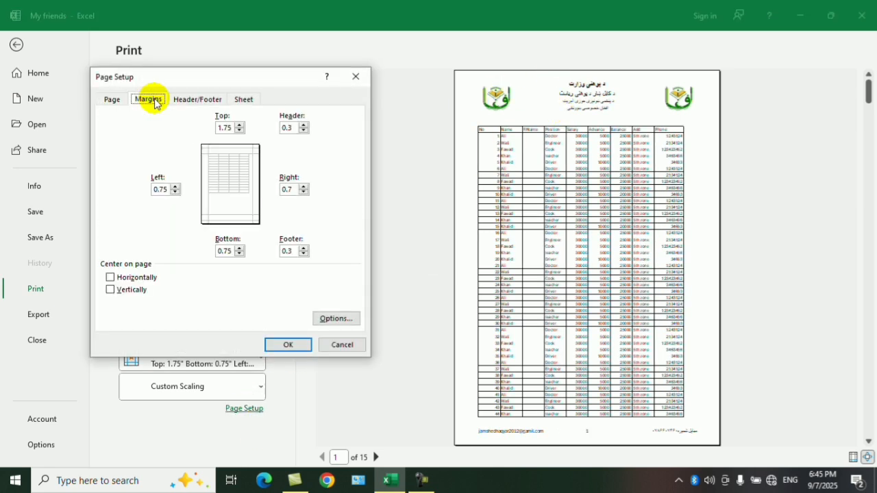
click(183, 99)
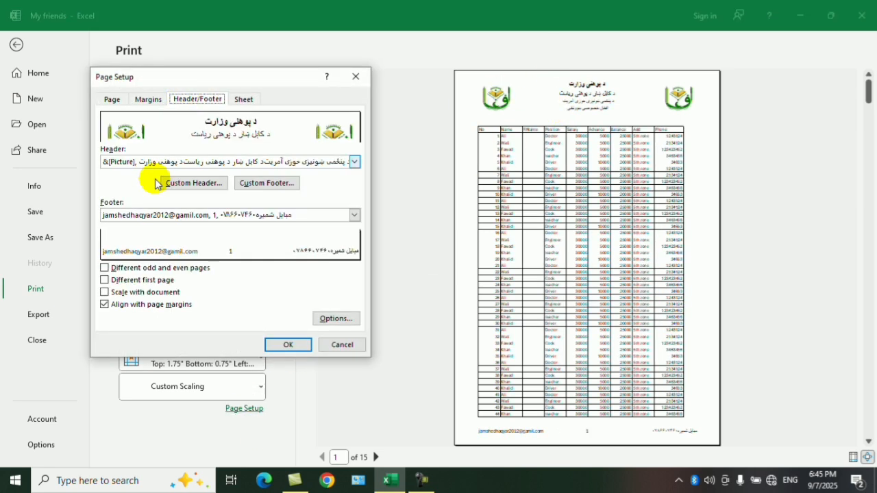
click(270, 344)
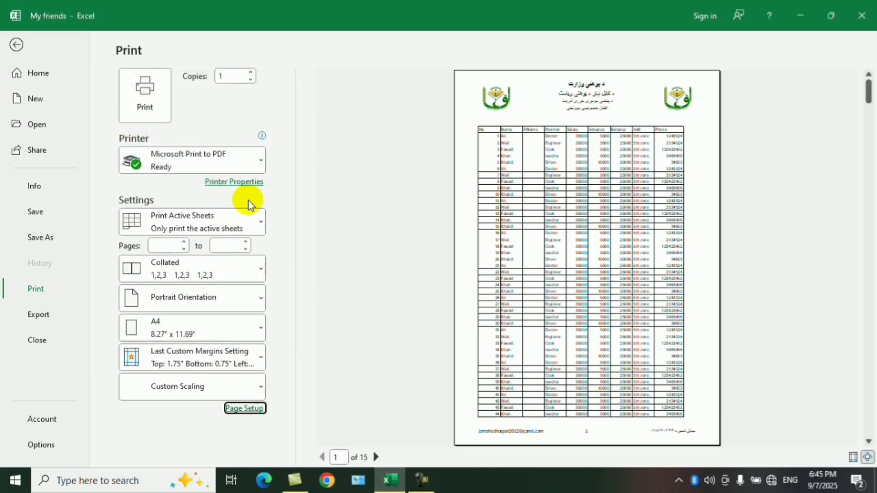
Widen the page's left margin to well over 1.25 inches, apply it, and return from the print preview to the worksheet
click(260, 396)
click(253, 407)
click(253, 406)
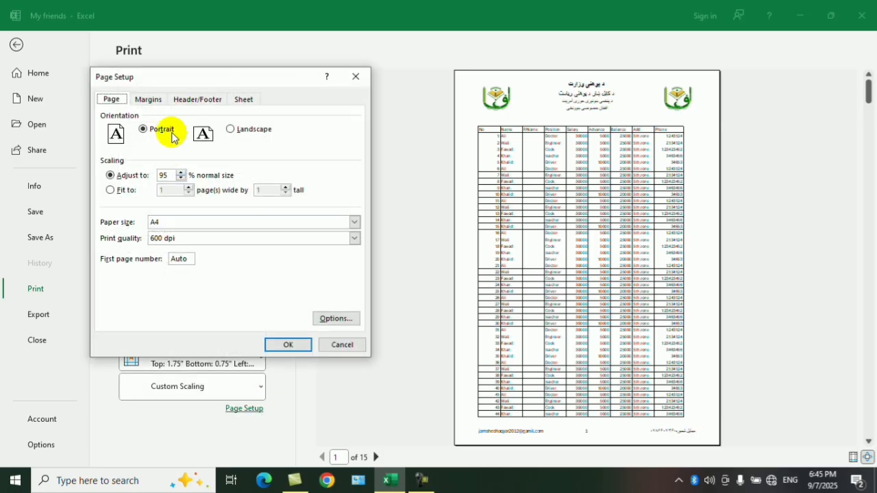
click(148, 99)
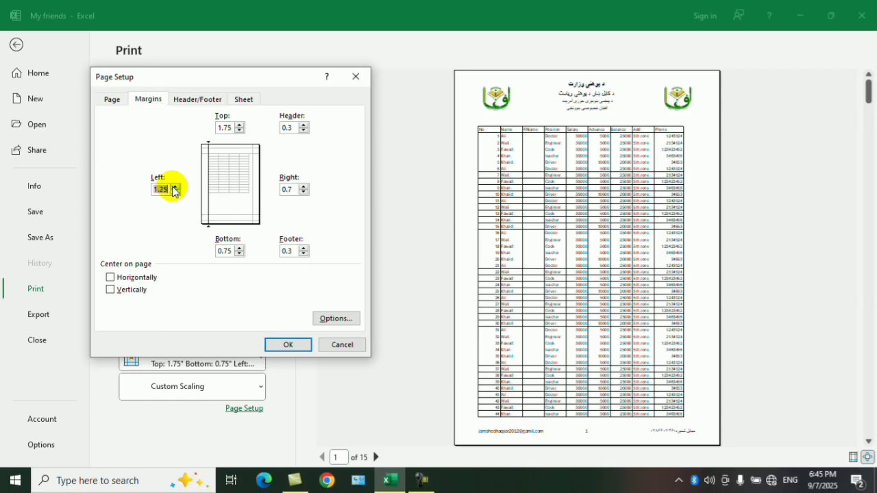
click(287, 345)
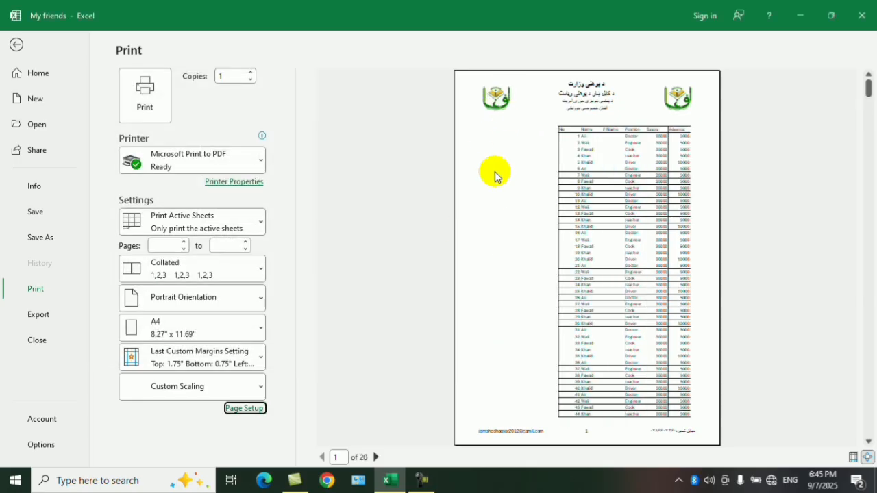
click(15, 45)
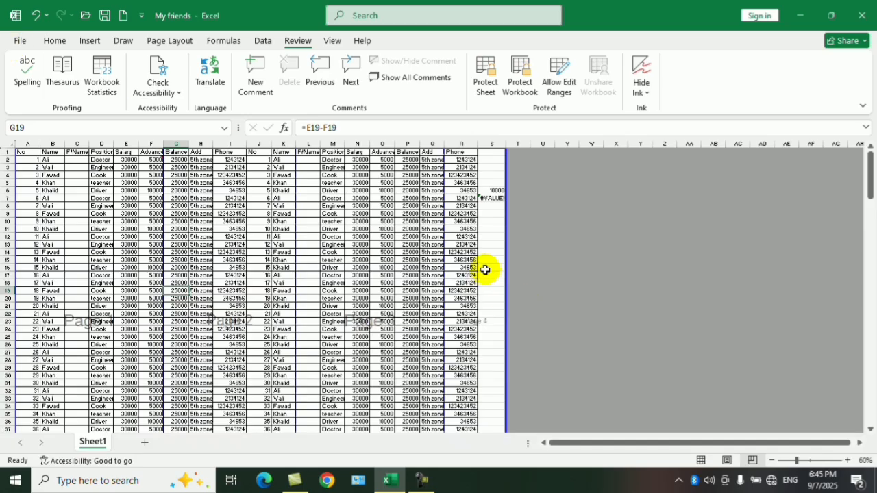